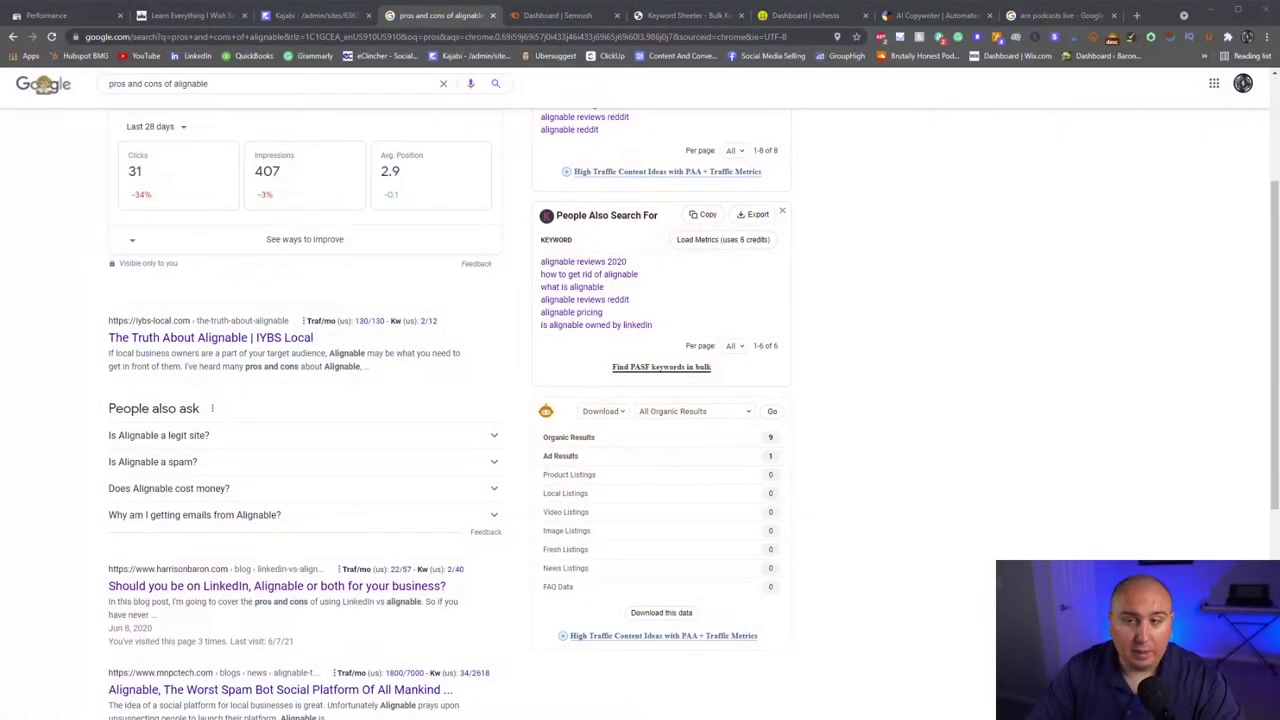
# Switch to Semrush and search the Keyword Magic Tool for "kajabi" in the US database
pyautogui.click(557, 15)
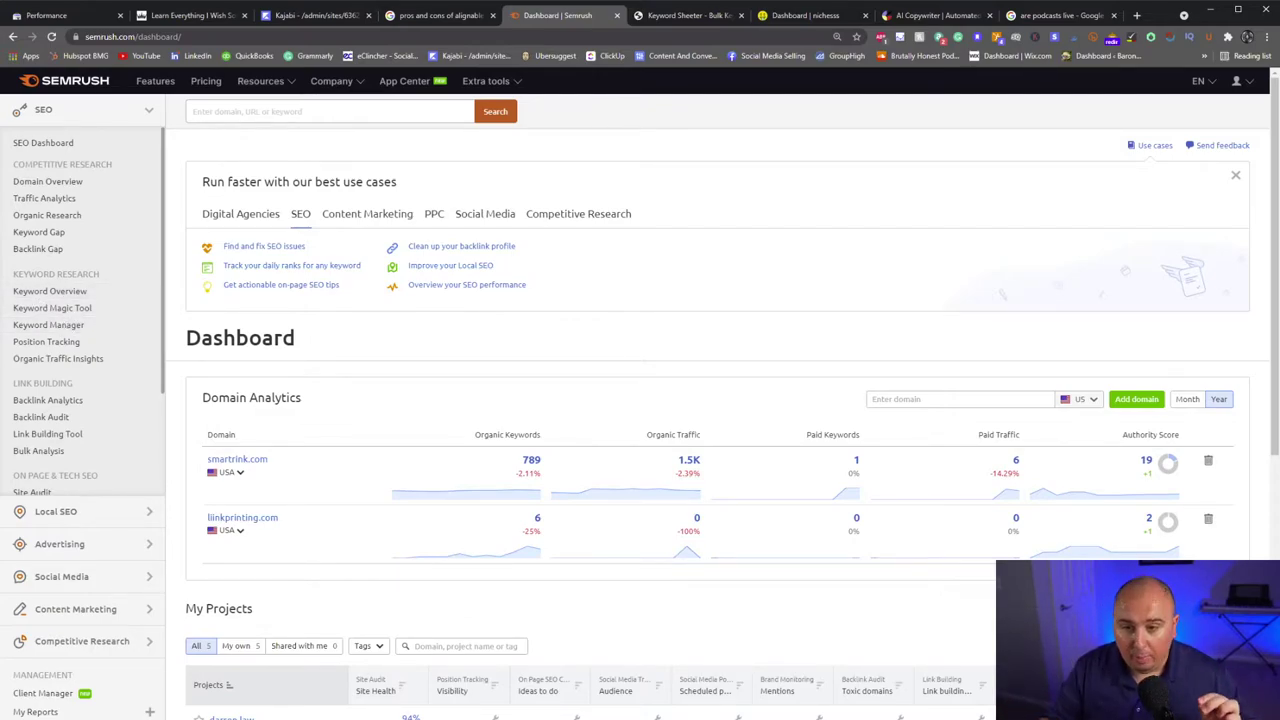
pyautogui.click(82, 308)
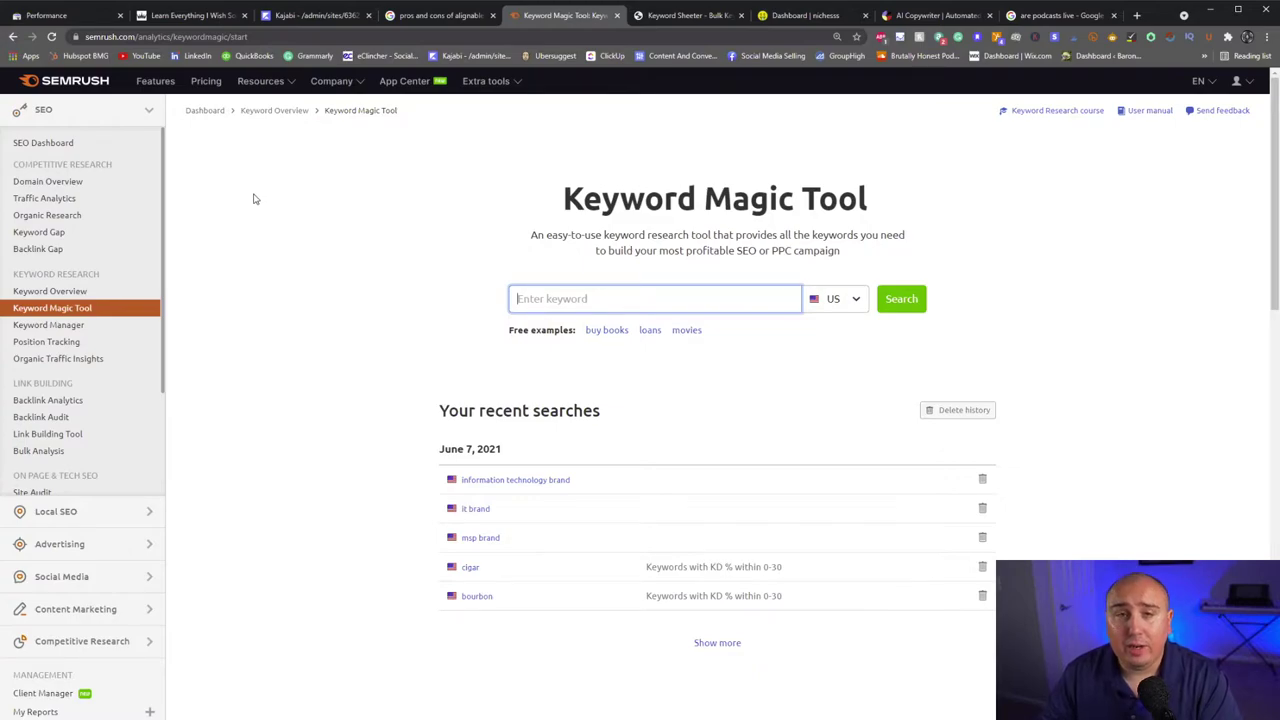
pyautogui.write('kajabi')
pyautogui.press('Return')
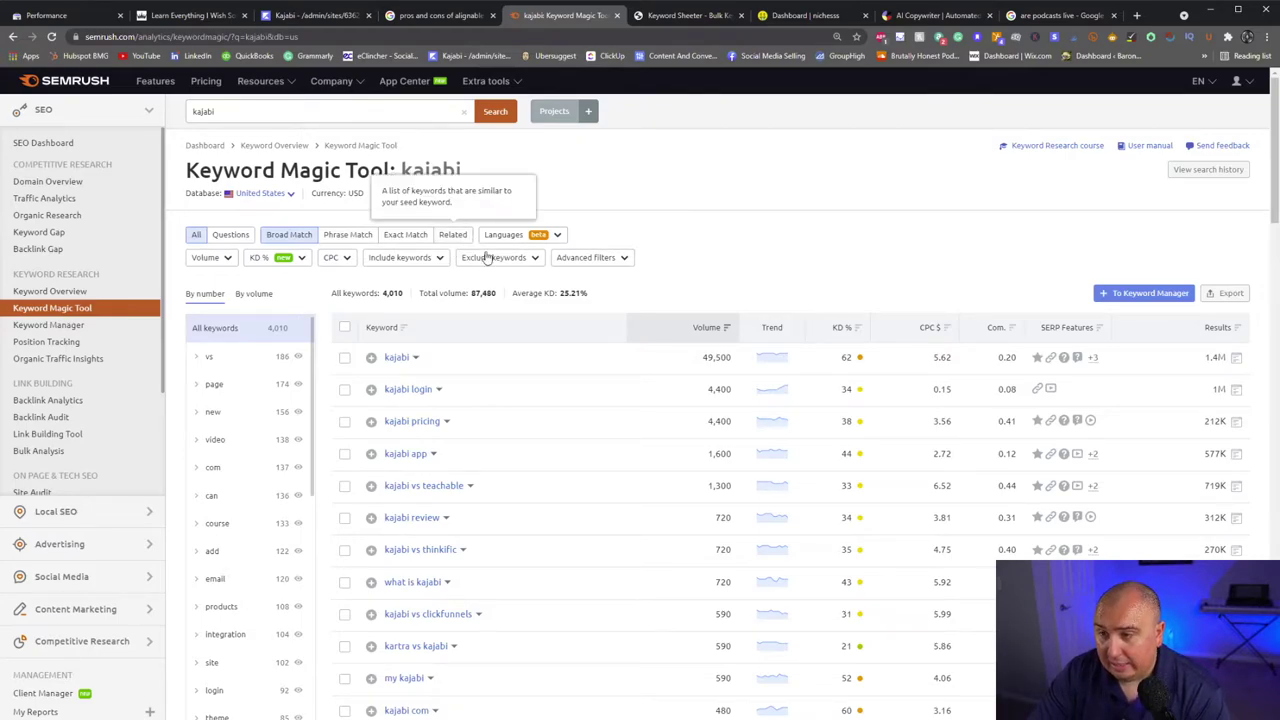
# Filter the kajabi keyword results to a custom keyword difficulty (KD %) range of 0 to 49
pyautogui.click(590, 259)
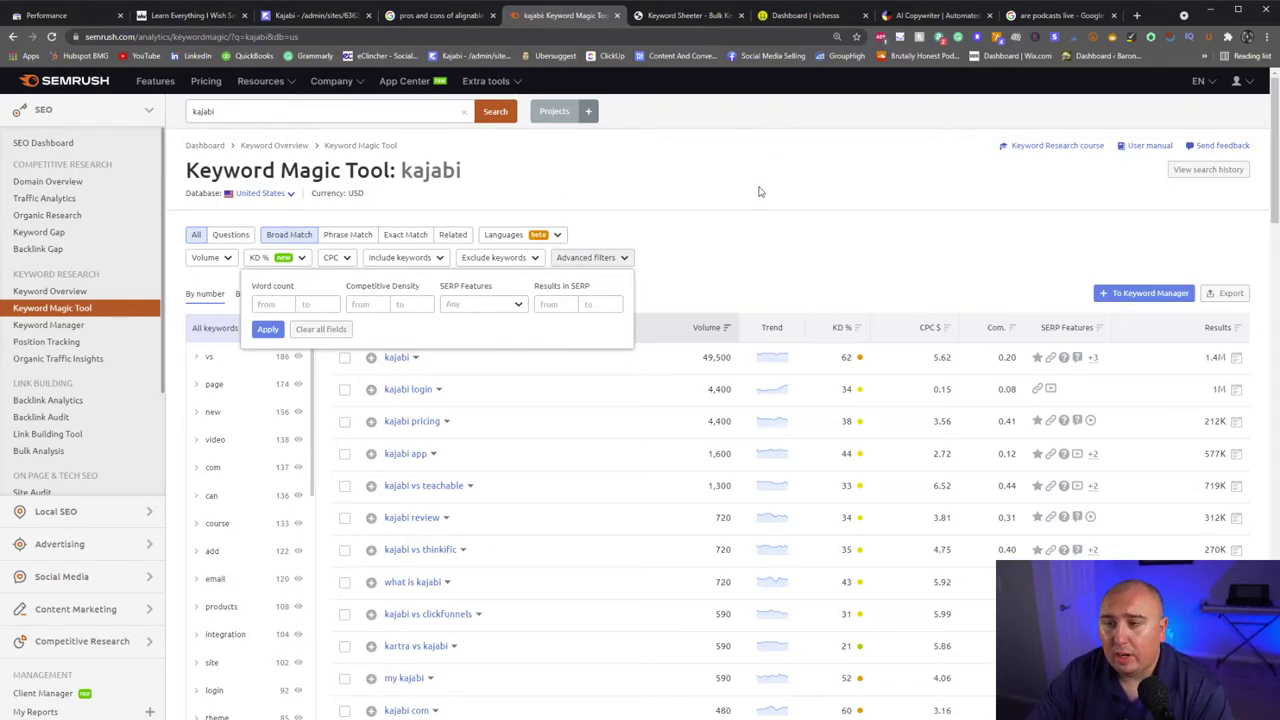
pyautogui.click(339, 259)
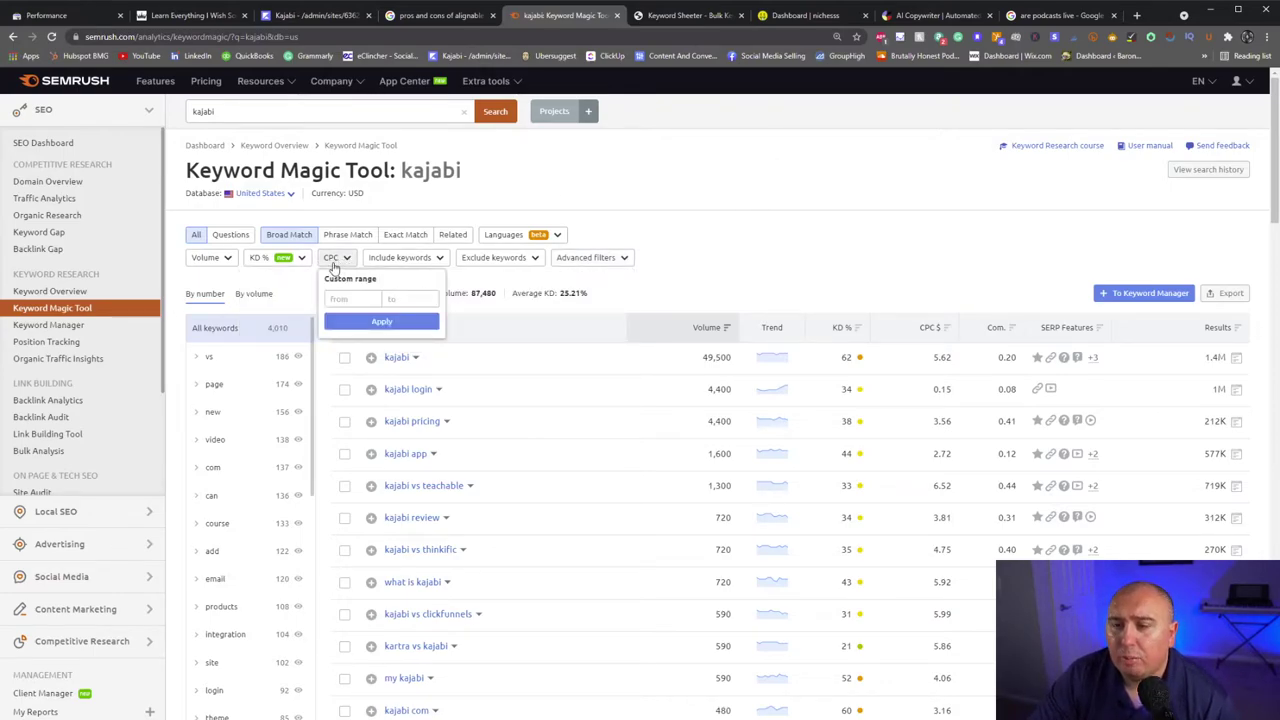
pyautogui.click(276, 259)
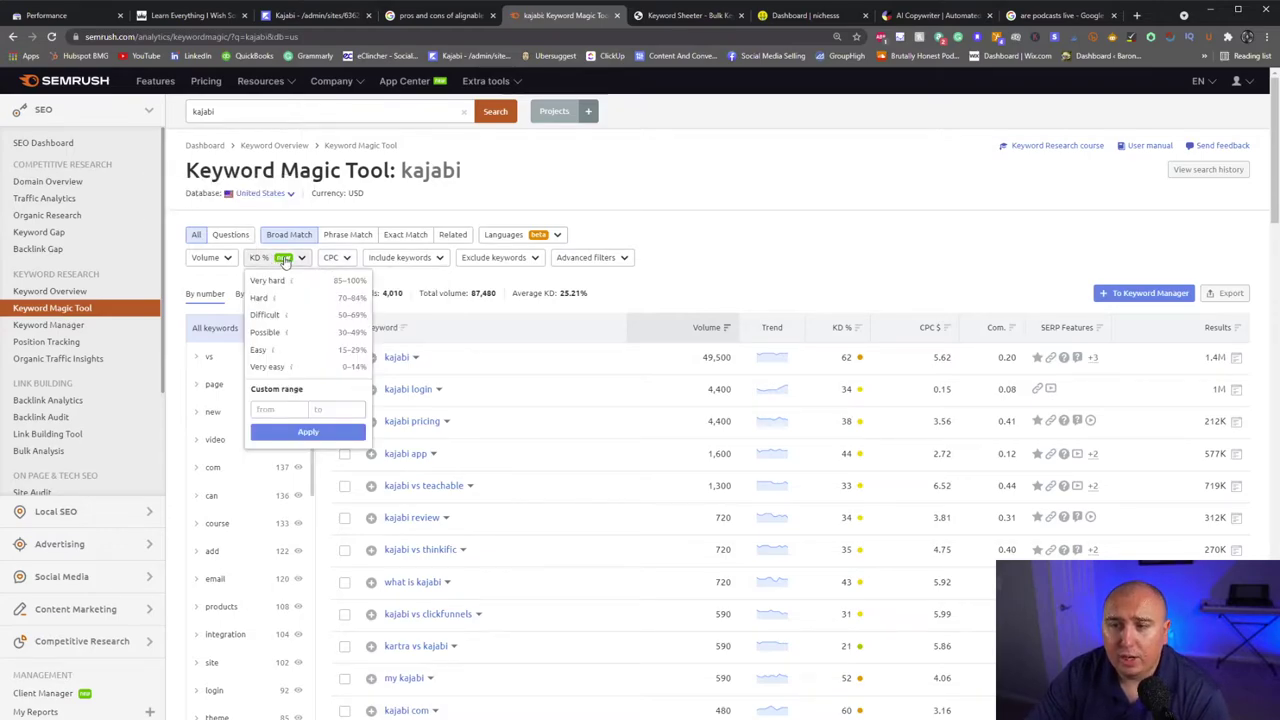
pyautogui.click(284, 409)
pyautogui.write('0')
pyautogui.press('Tab')
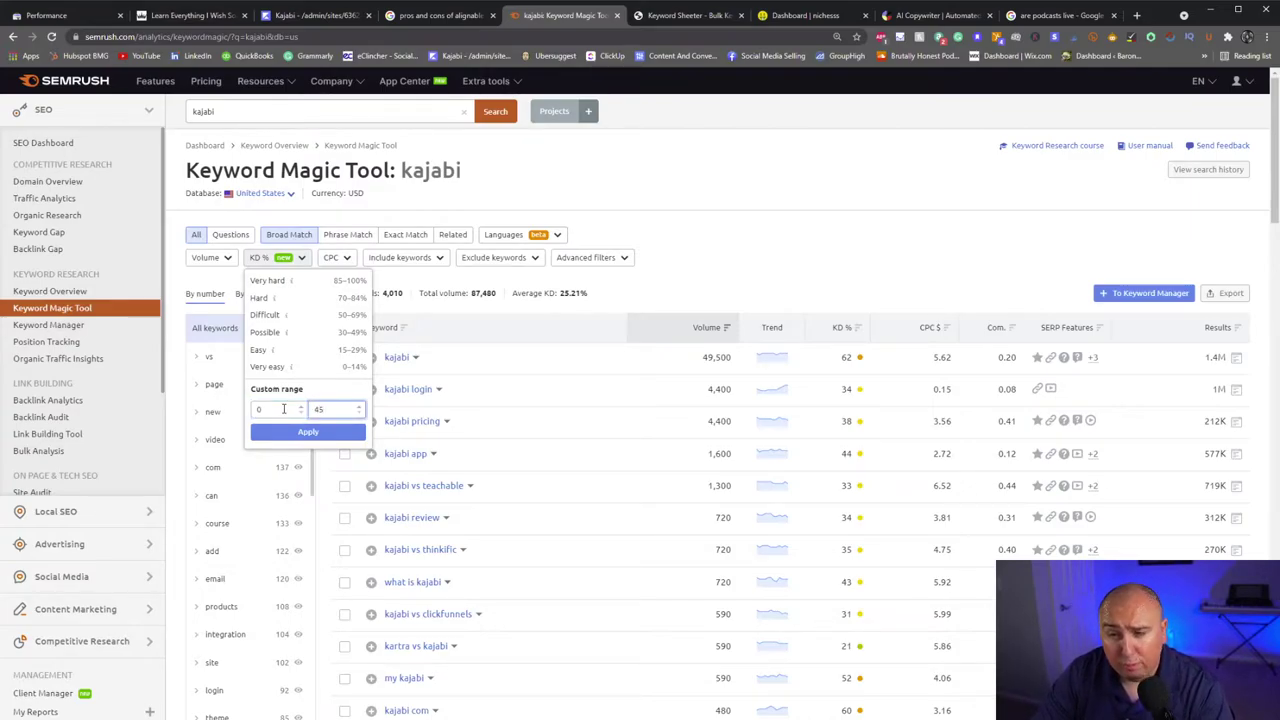
pyautogui.write('45')
pyautogui.press('BackSpace')
pyautogui.write('9')
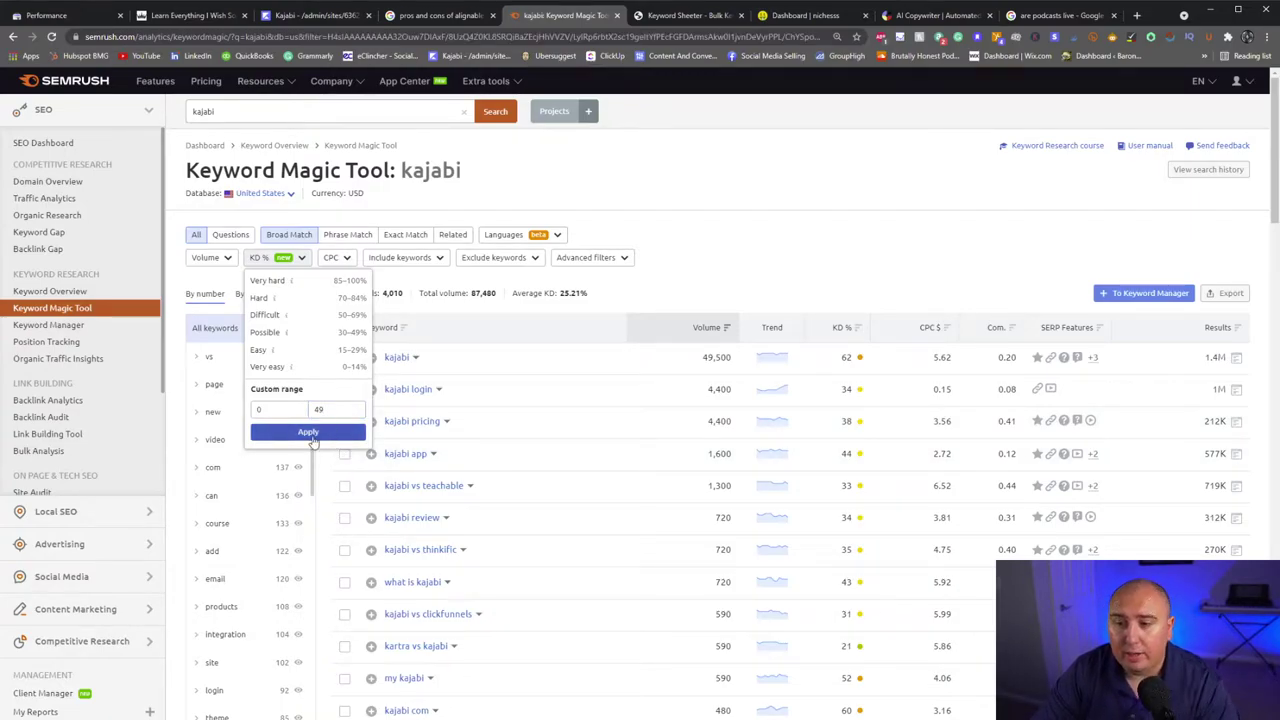
pyautogui.click(330, 432)
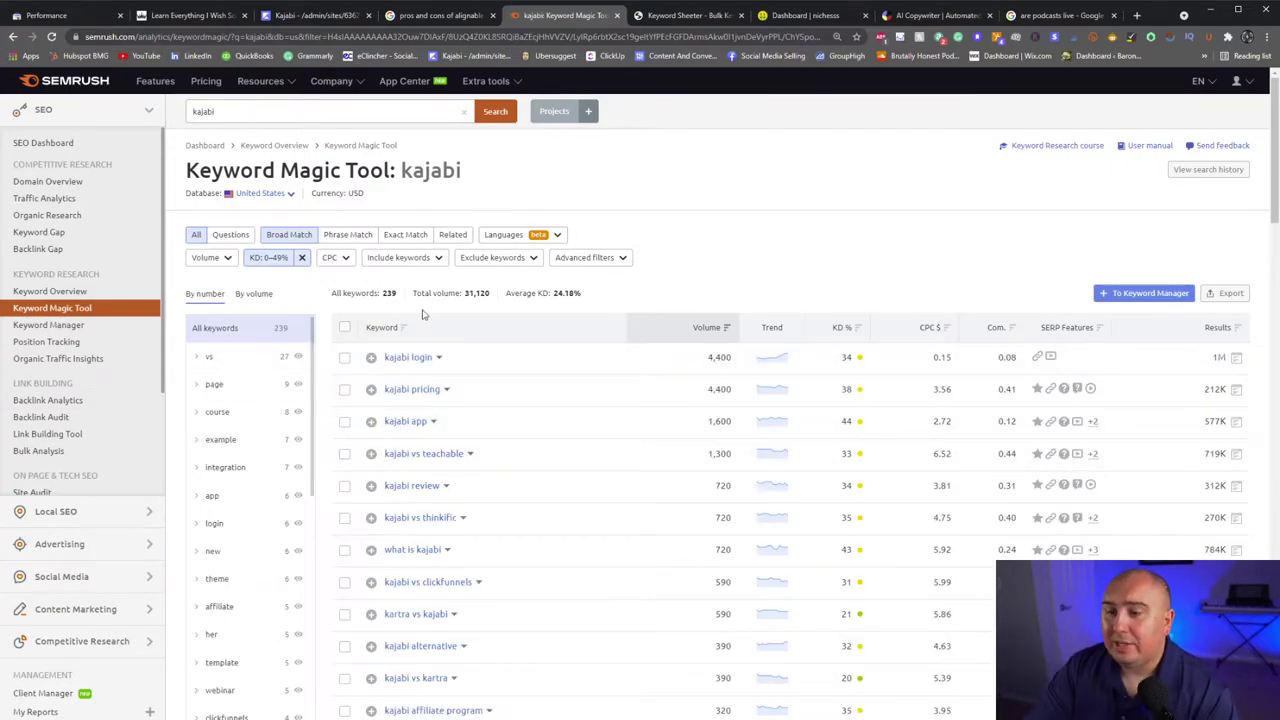
# Examine the filtered kajabi keywords for content topics, comparing their volume, keyword difficulty and competitive density
pyautogui.scroll(-6, 620, 533)
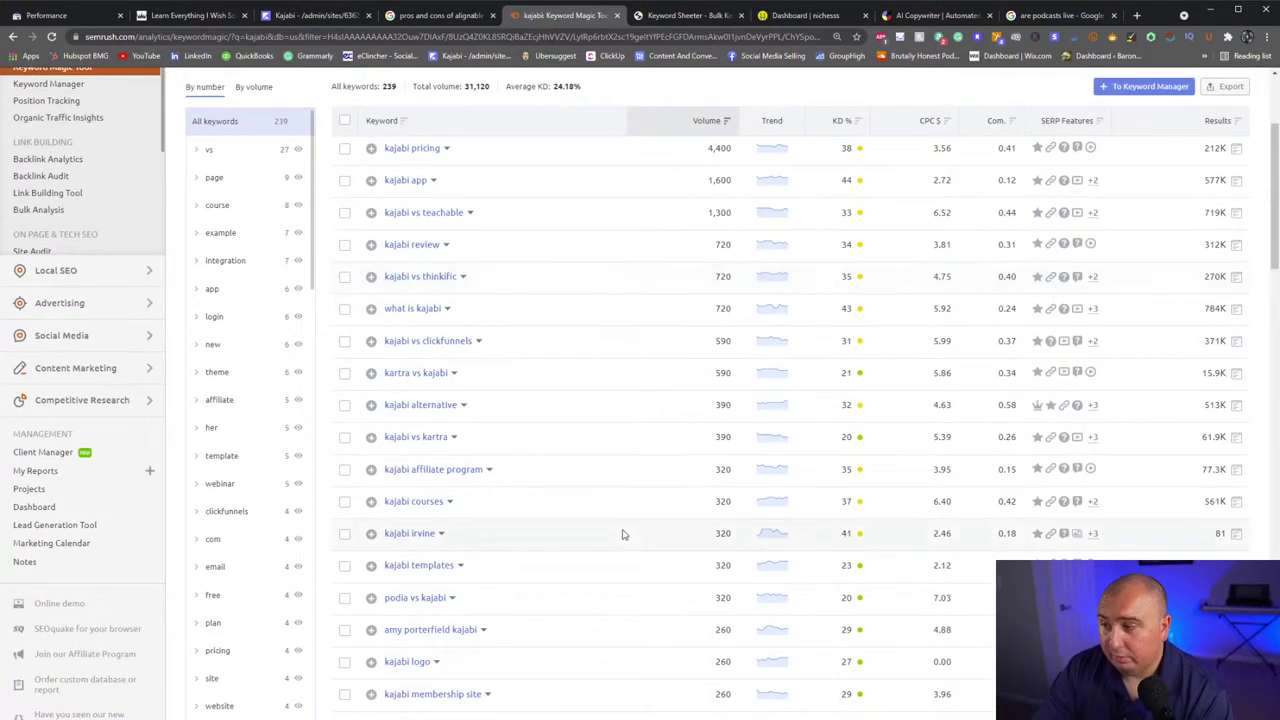
pyautogui.scroll(4, 622, 535)
pyautogui.scroll(2, 622, 535)
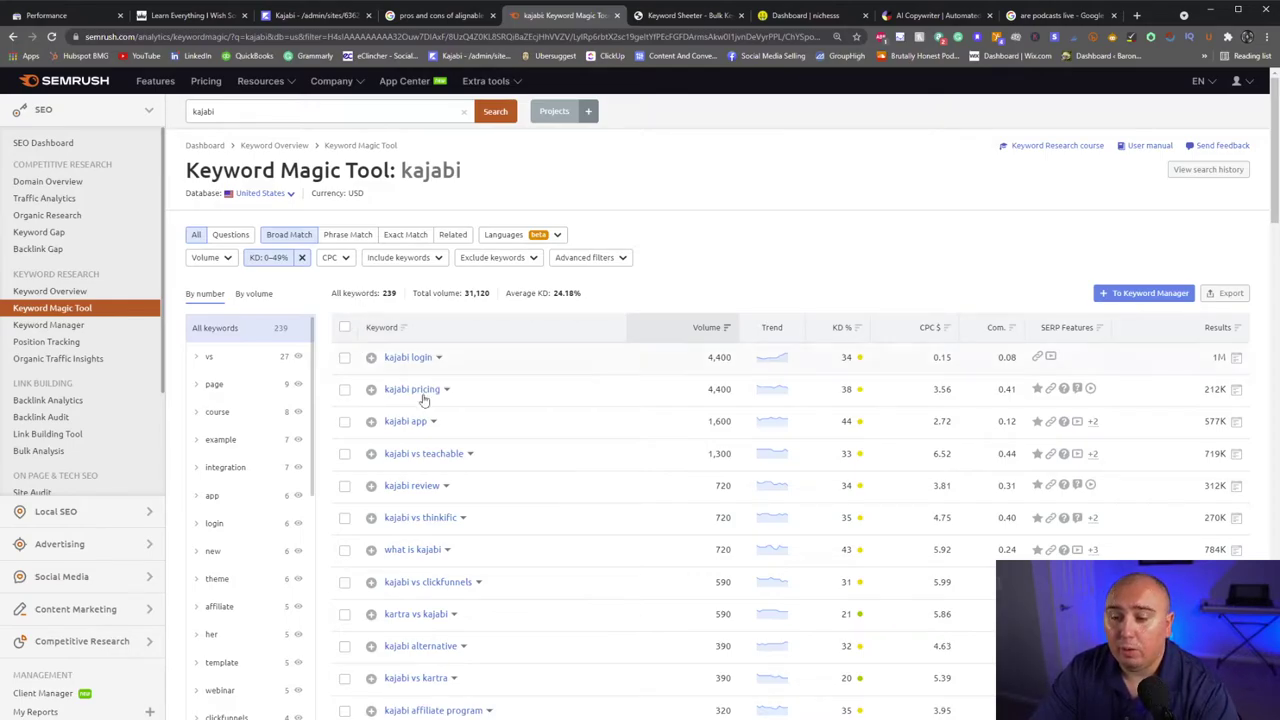
pyautogui.scroll(-1, 500, 525)
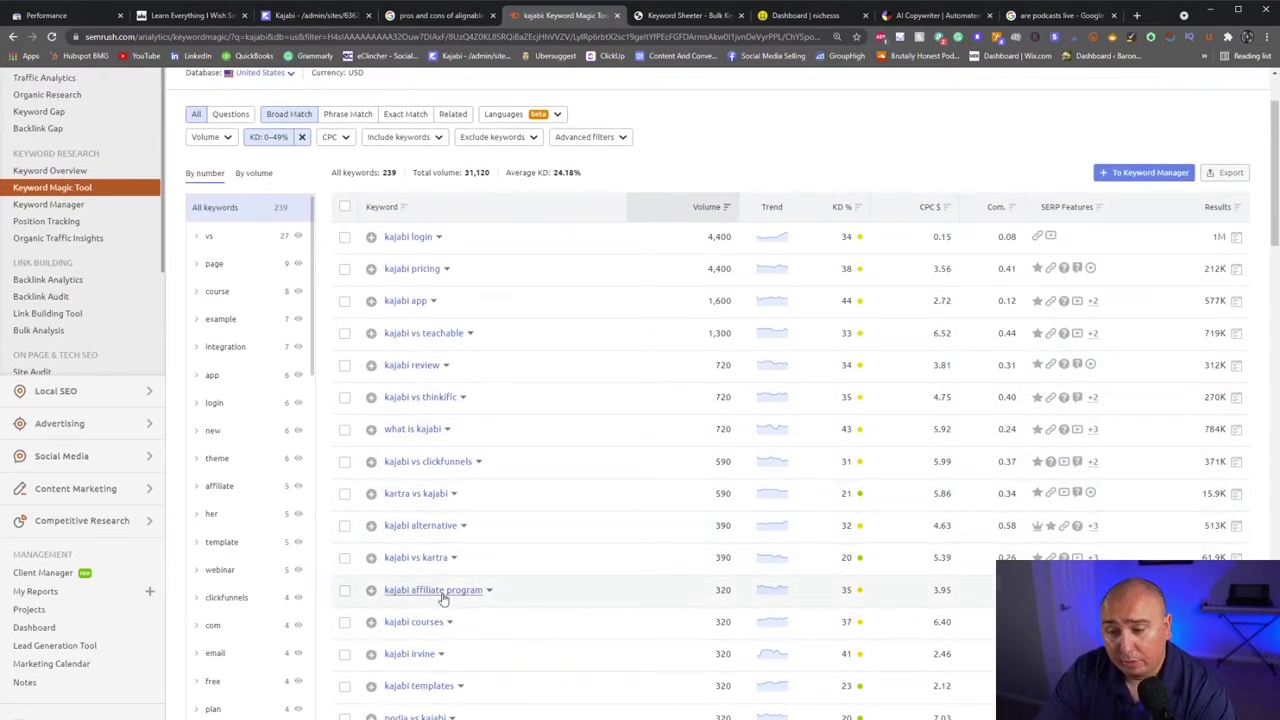
pyautogui.scroll(-1, 443, 598)
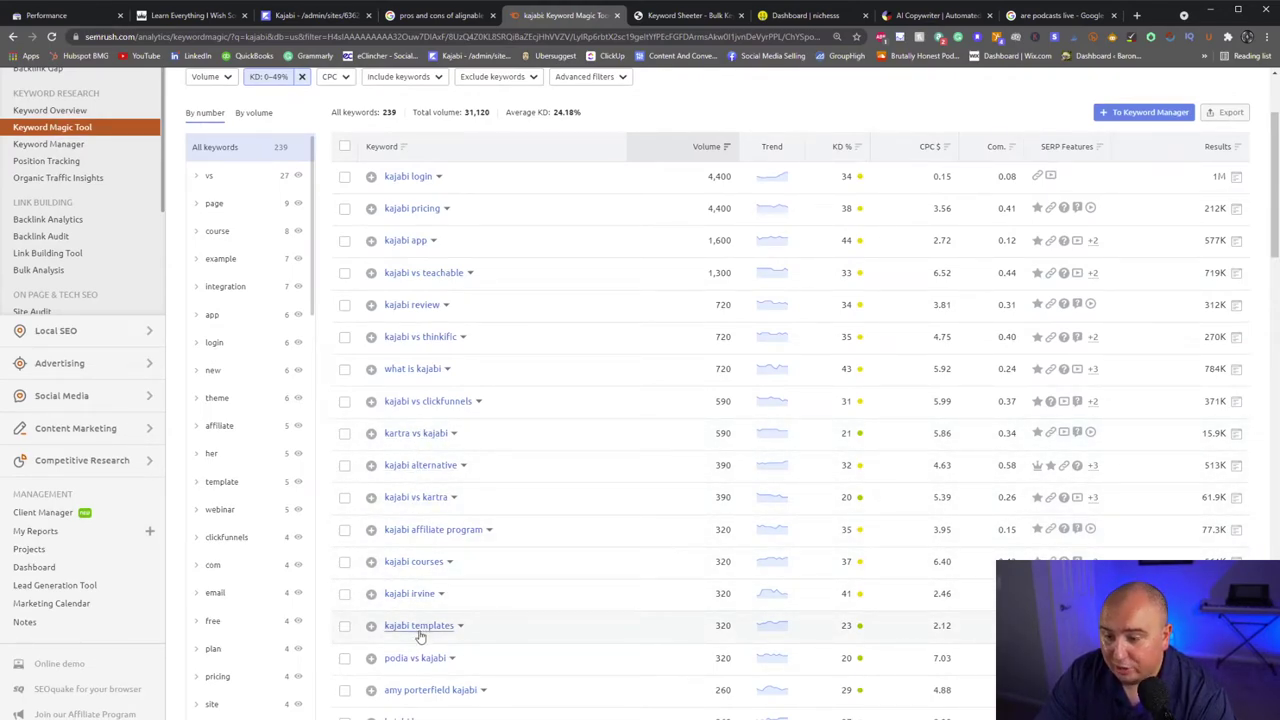
pyautogui.scroll(-2, 418, 665)
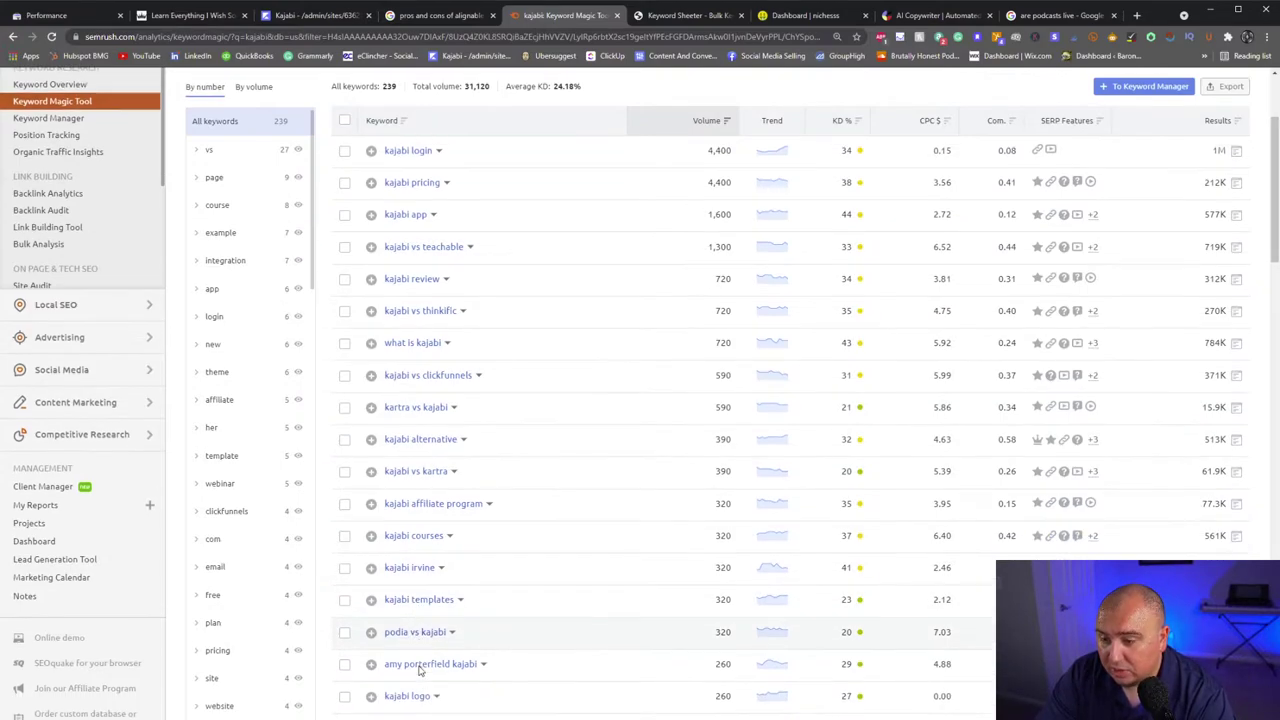
pyautogui.scroll(-2, 432, 646)
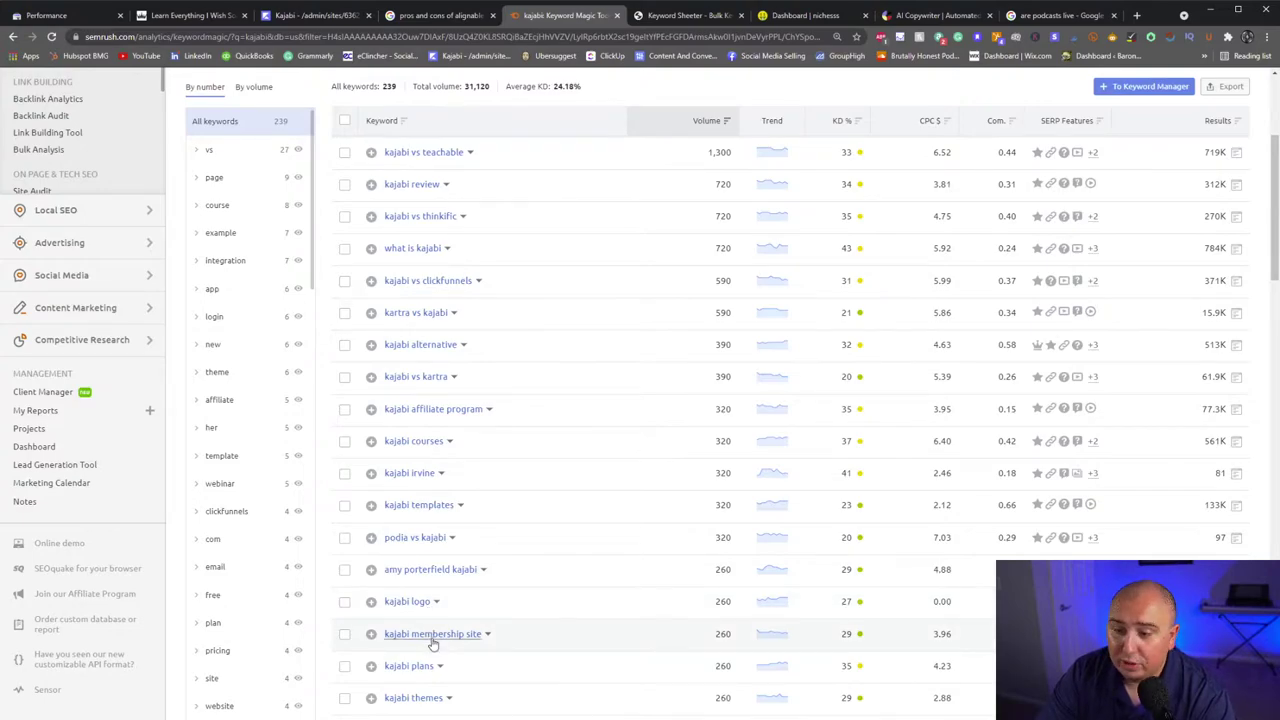
pyautogui.scroll(-1, 430, 630)
pyautogui.scroll(6, 433, 643)
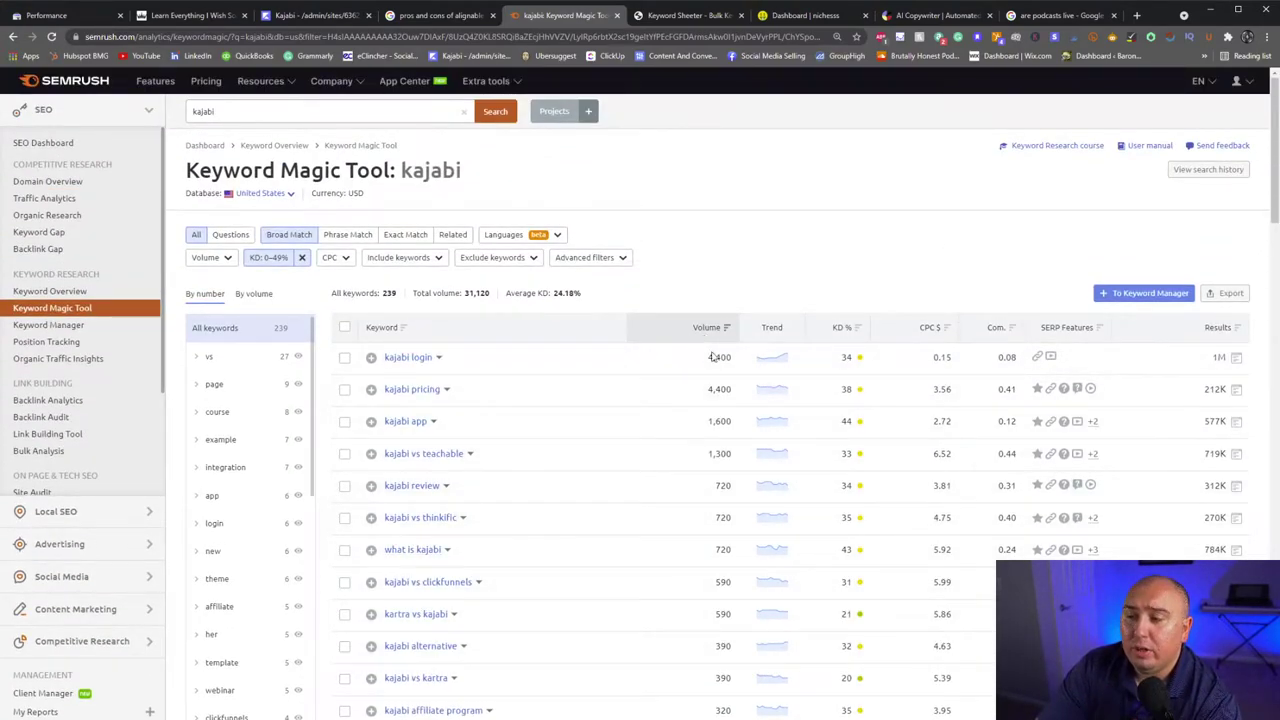
pyautogui.scroll(-3, 740, 695)
pyautogui.scroll(-2, 738, 705)
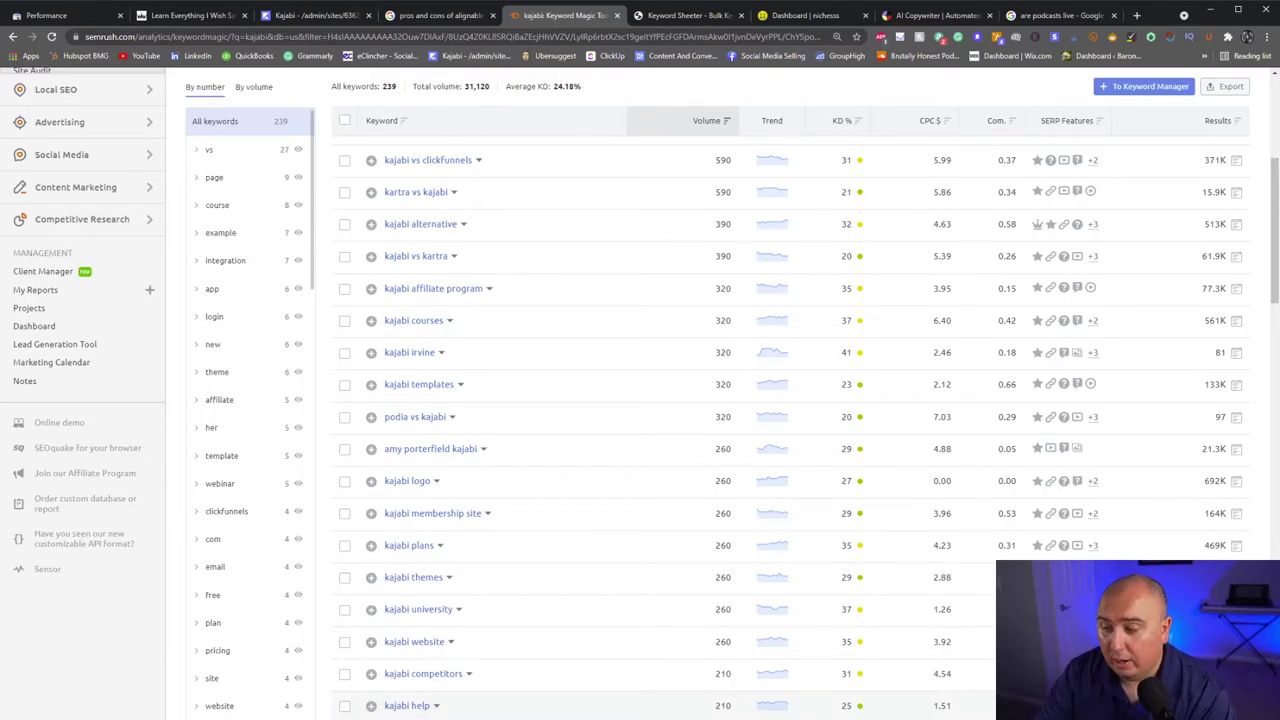
pyautogui.scroll(-3, 640, 400)
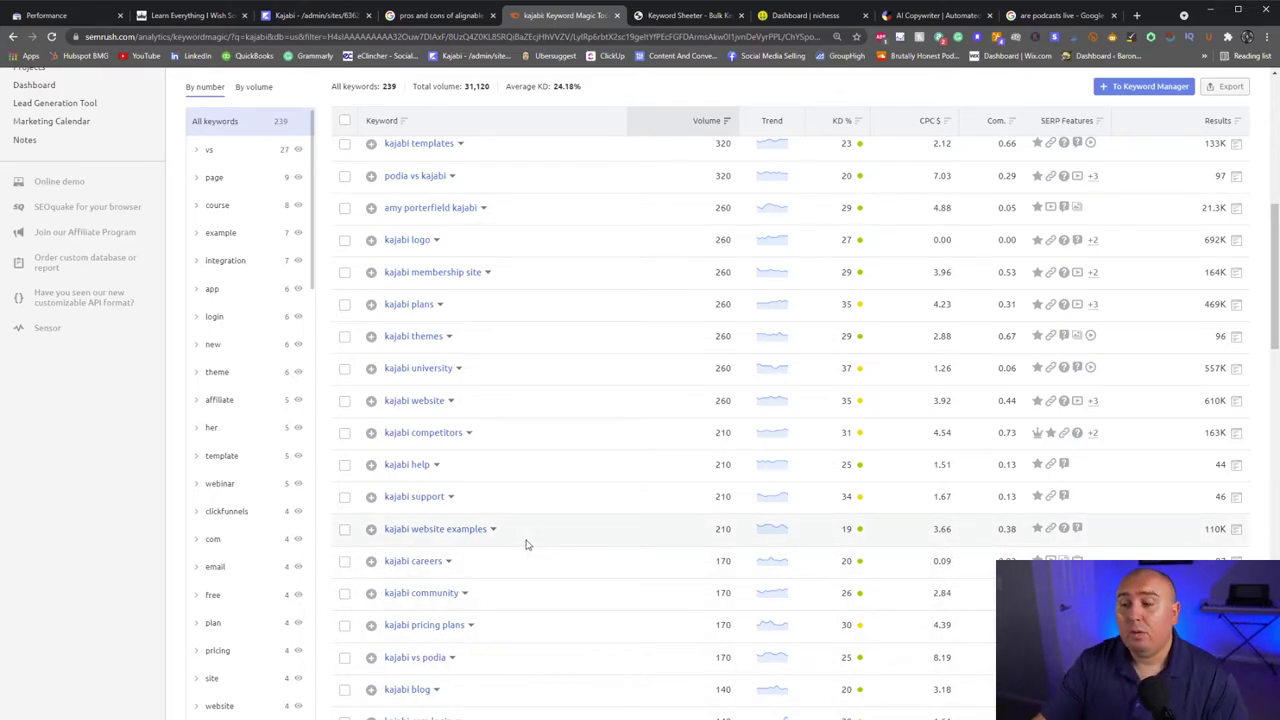
pyautogui.scroll(3, 420, 470)
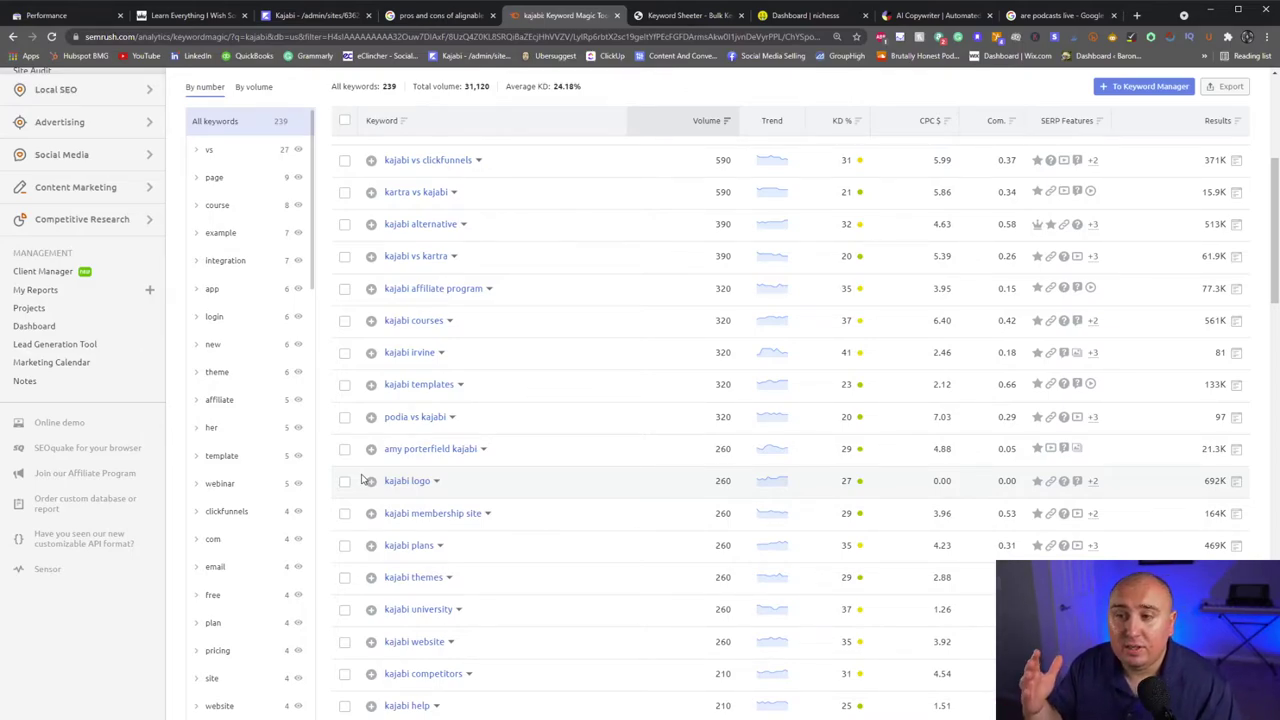
pyautogui.scroll(3, 414, 420)
pyautogui.scroll(-1, 416, 434)
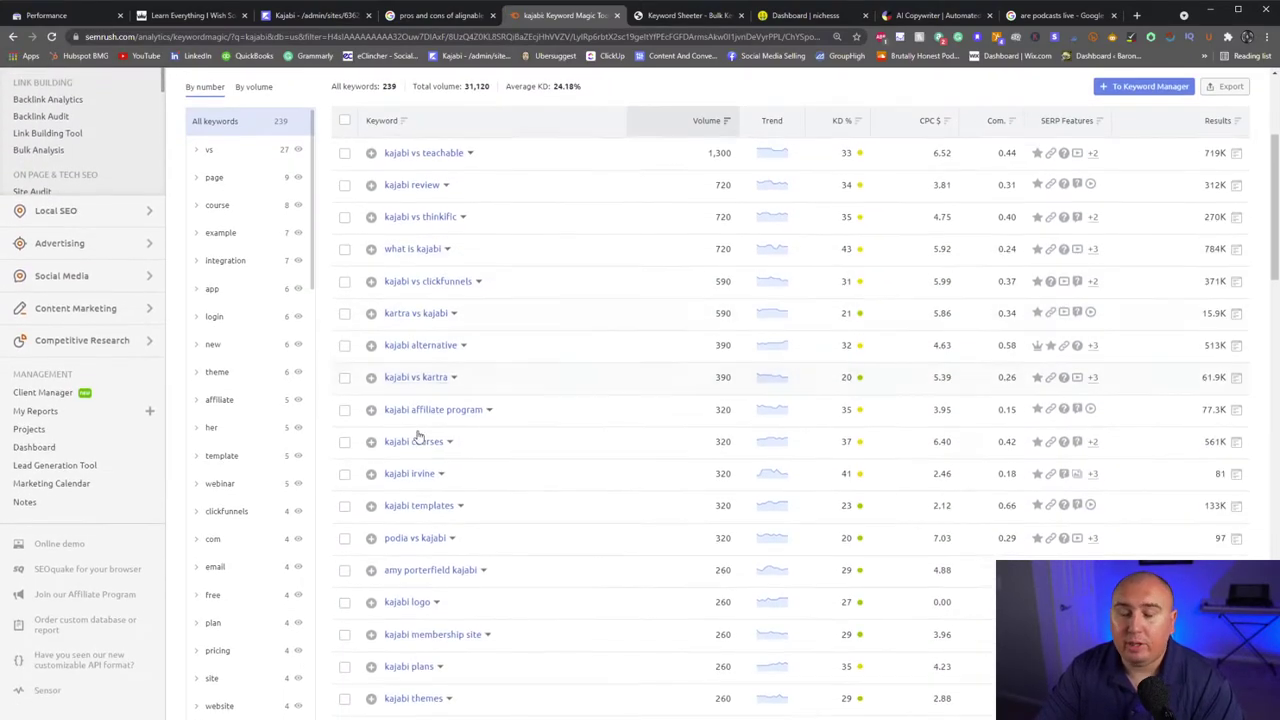
pyautogui.scroll(-4, 423, 451)
pyautogui.scroll(5, 428, 502)
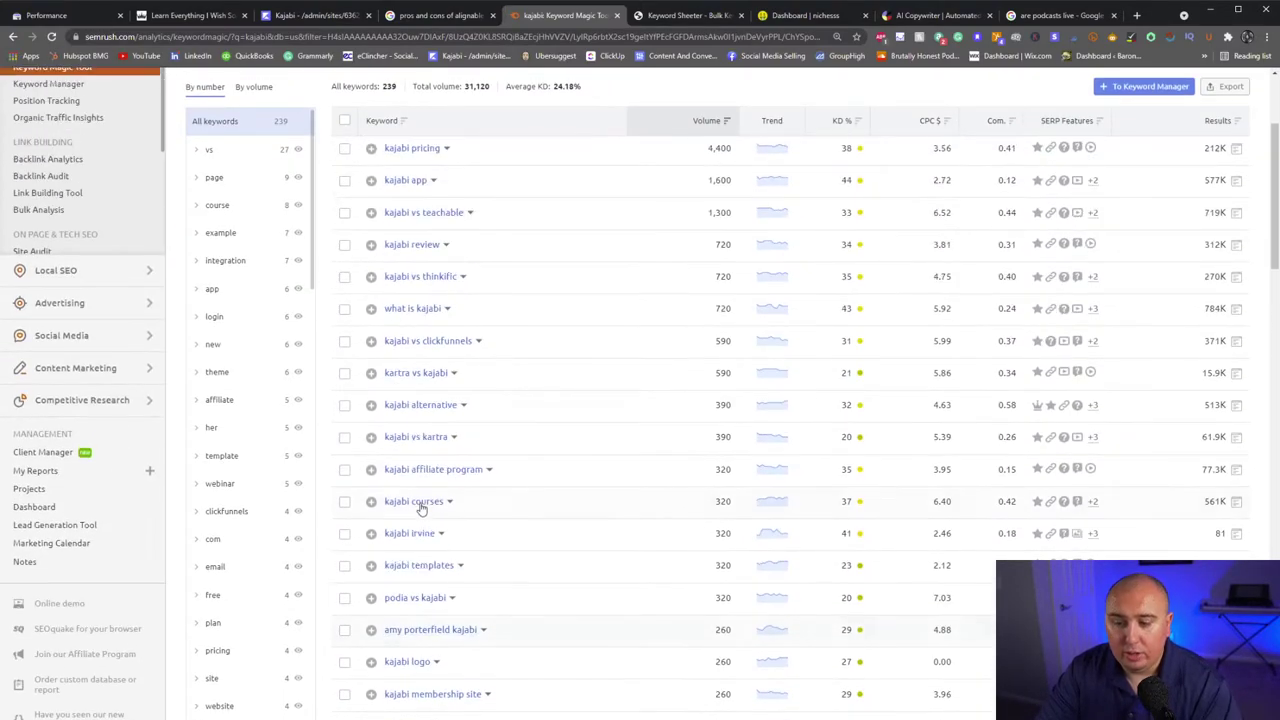
pyautogui.scroll(-2, 425, 520)
pyautogui.scroll(5, 435, 570)
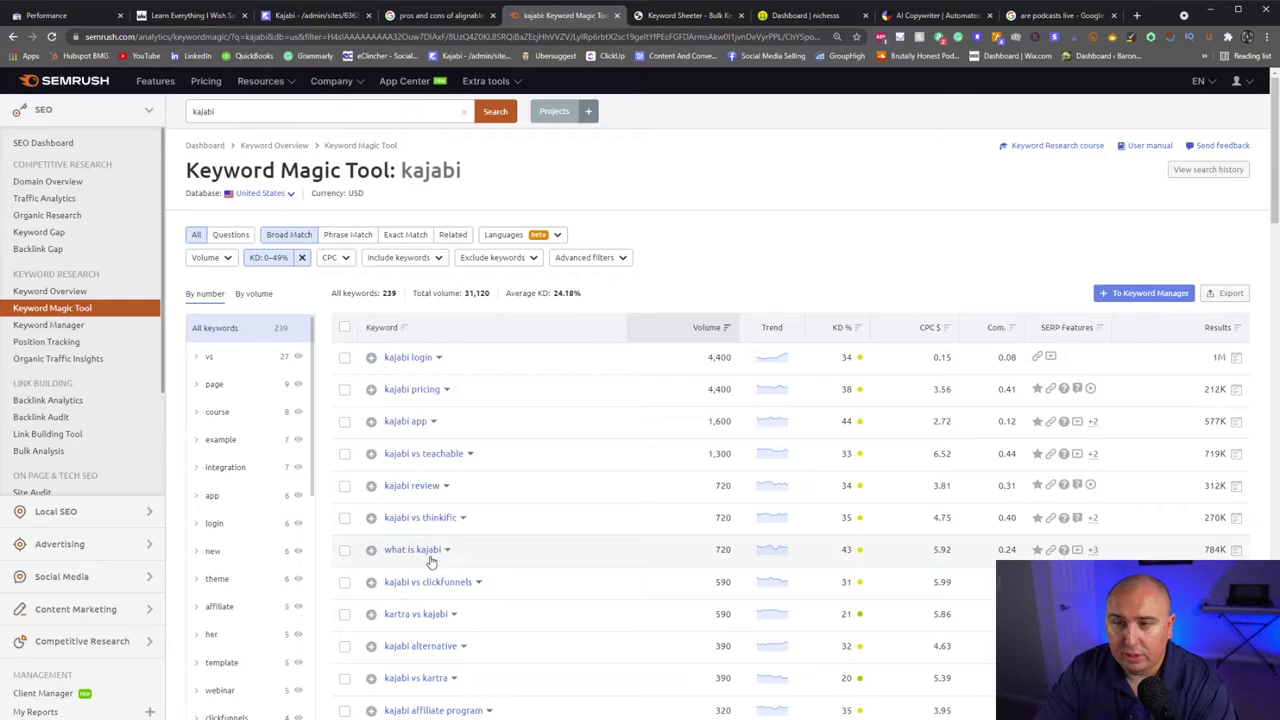
pyautogui.scroll(-5, 431, 561)
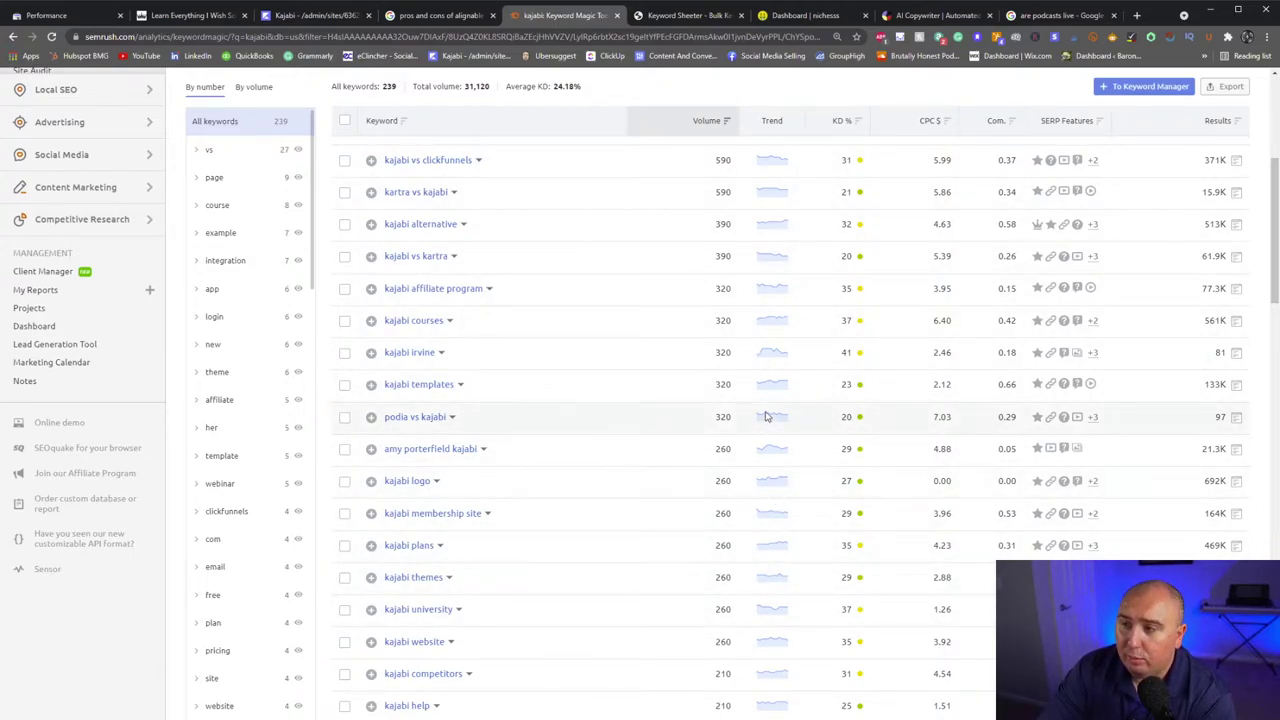
pyautogui.scroll(4, 765, 416)
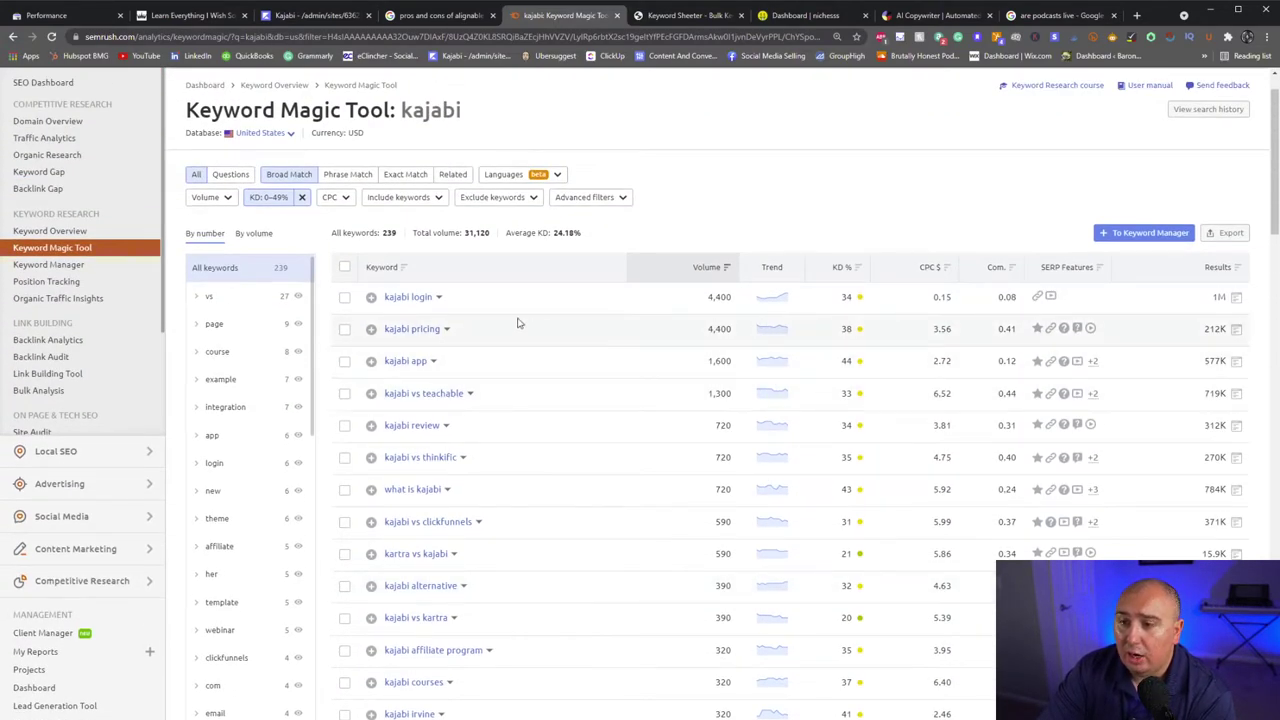
pyautogui.scroll(-2, 877, 343)
pyautogui.scroll(1, 800, 250)
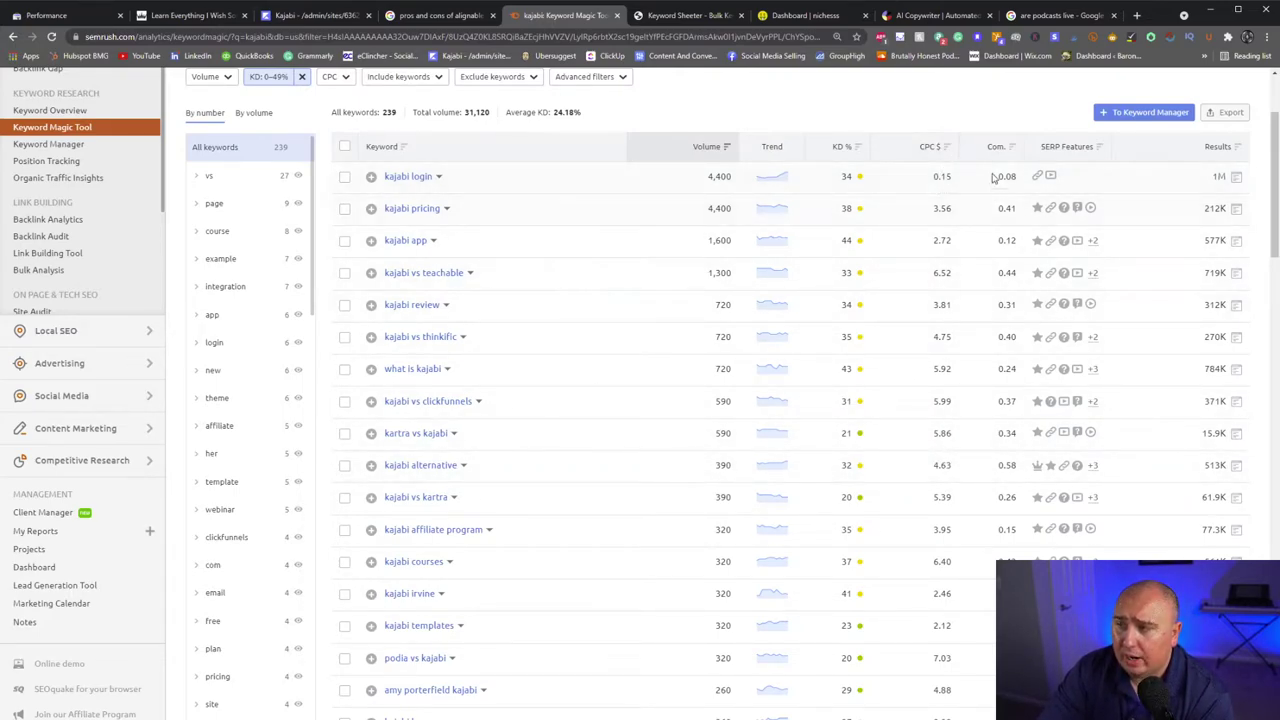
pyautogui.moveTo(996, 156)
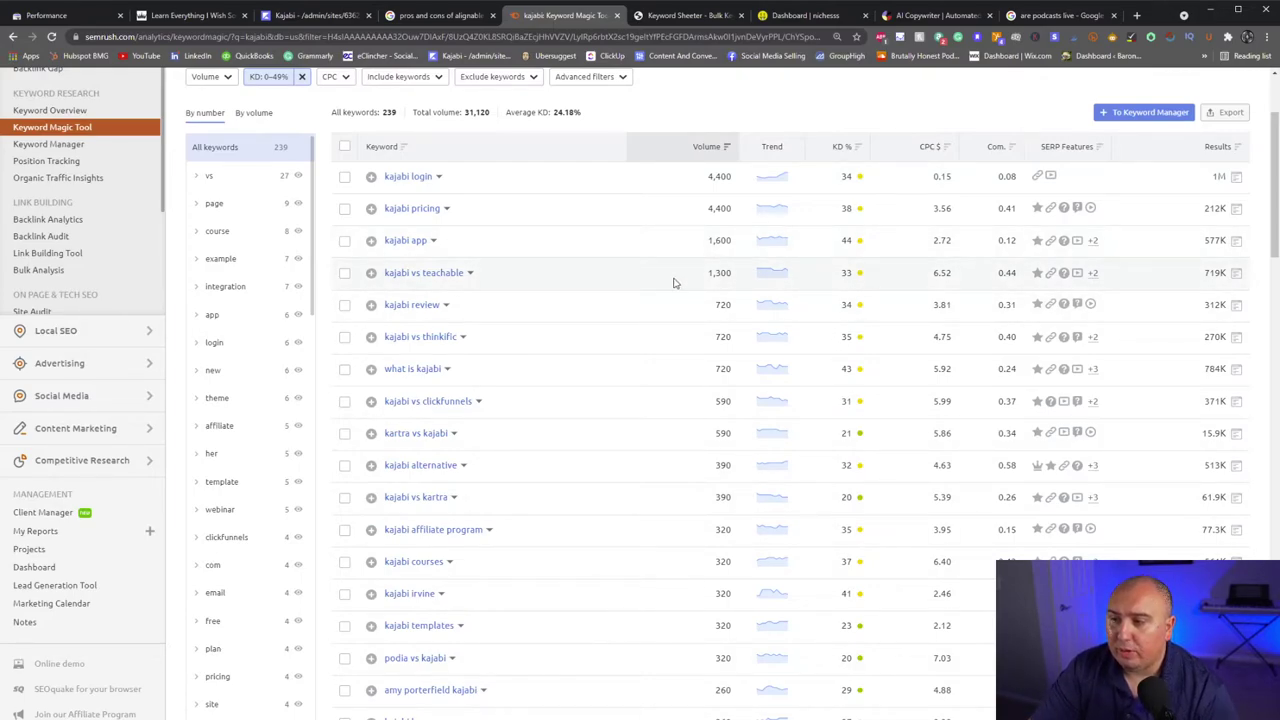
# Find the keyword "kajabi website examples" in the filtered results and copy its text
pyautogui.scroll(-5, 525, 478)
pyautogui.scroll(-3, 562, 466)
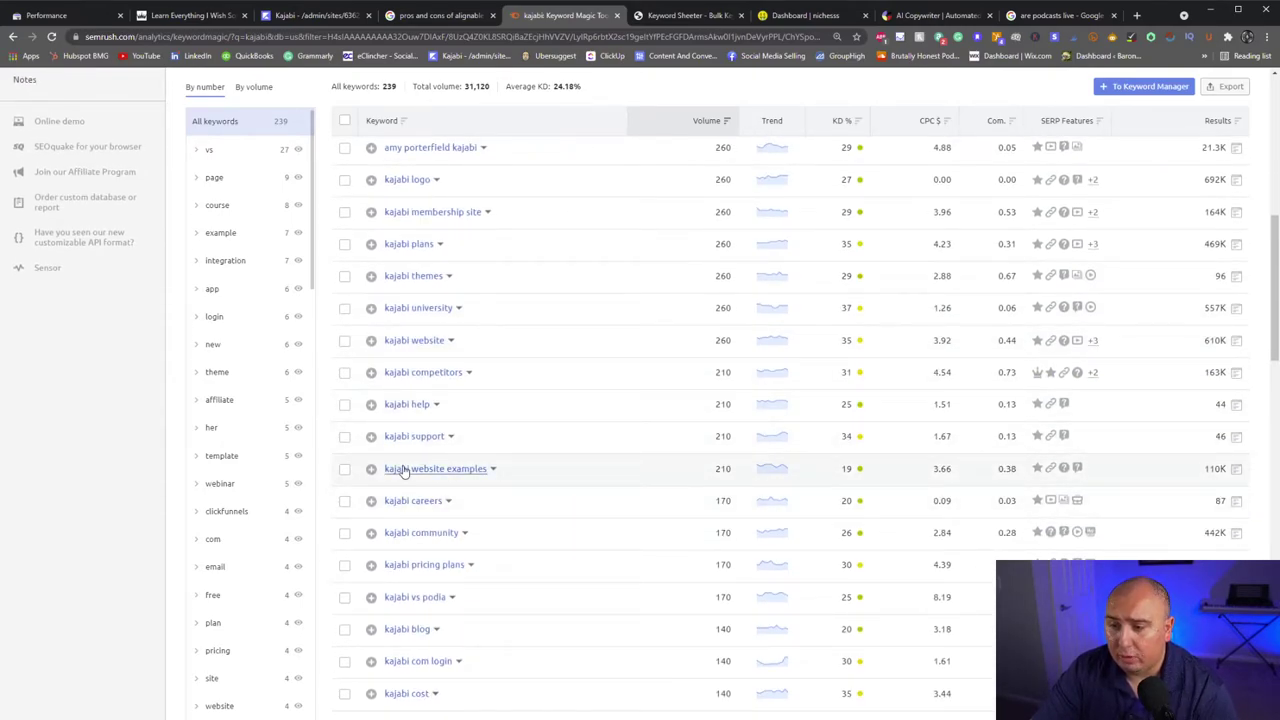
pyautogui.moveTo(506, 474); pyautogui.dragTo(388, 466)
pyautogui.hotkey('ctrl', 'c')
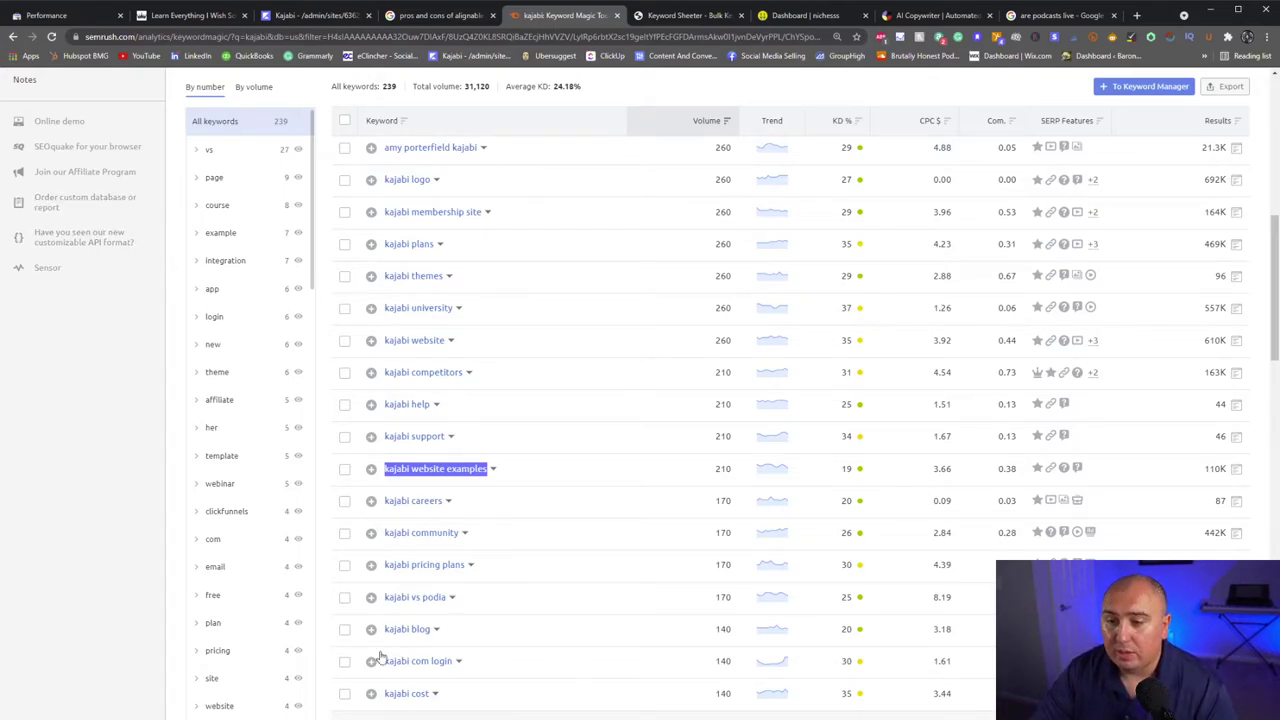
pyautogui.scroll(1, 463, 487)
pyautogui.scroll(1, 463, 487)
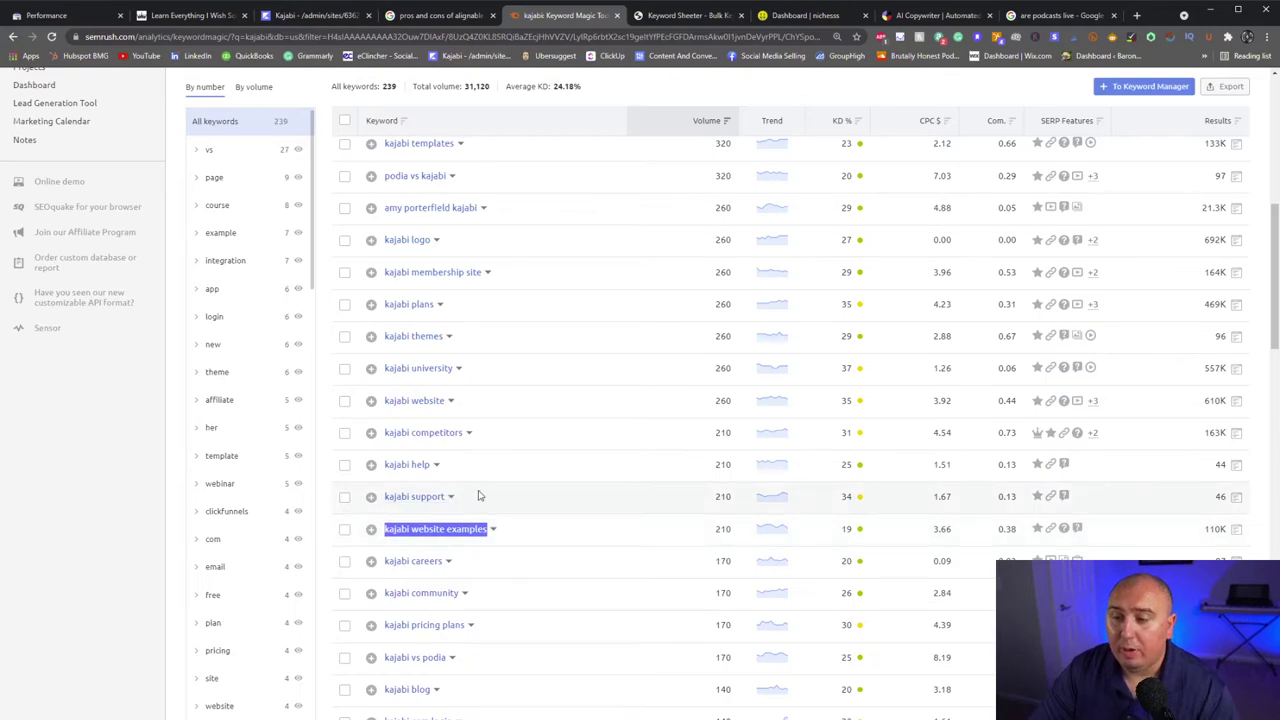
# Switch to Keyword Sheeter, paste "kajabi website examples" into the Free Keyword Tool and start generating related keyword ideas
pyautogui.click(705, 15)
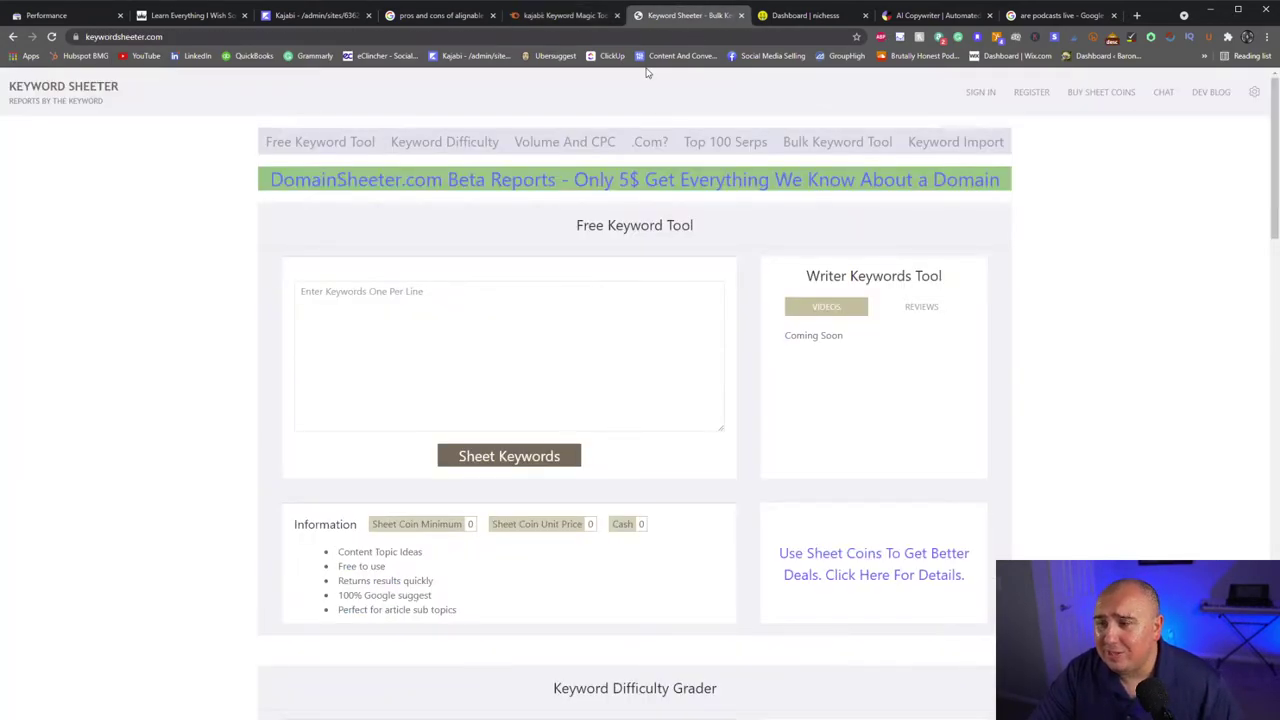
pyautogui.click(484, 332)
pyautogui.hotkey('ctrl', 'v')
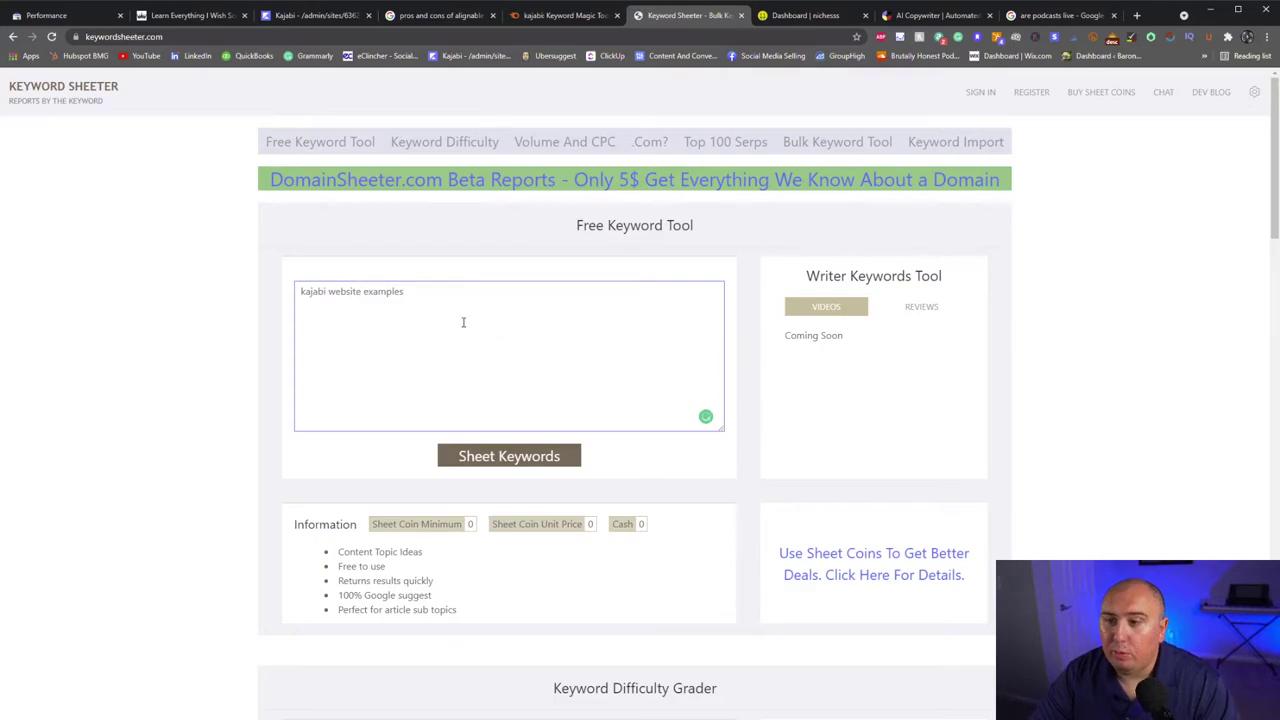
pyautogui.click(530, 460)
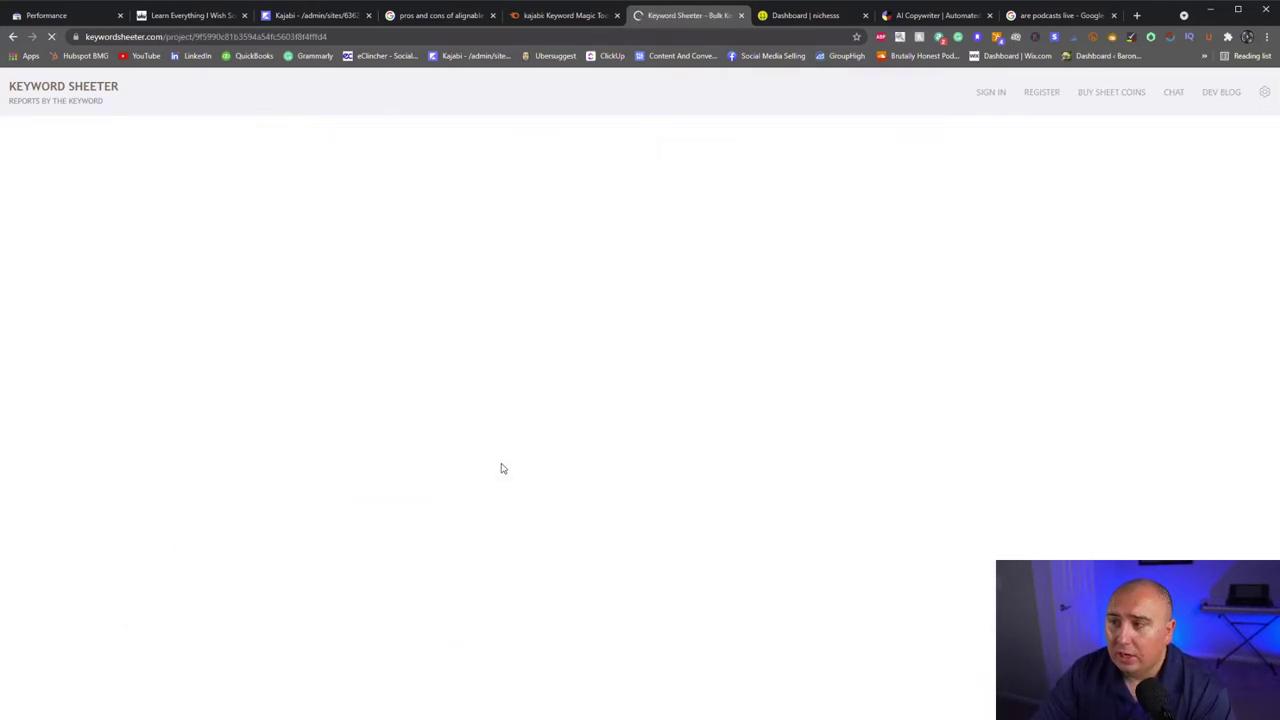
pyautogui.click(466, 360)
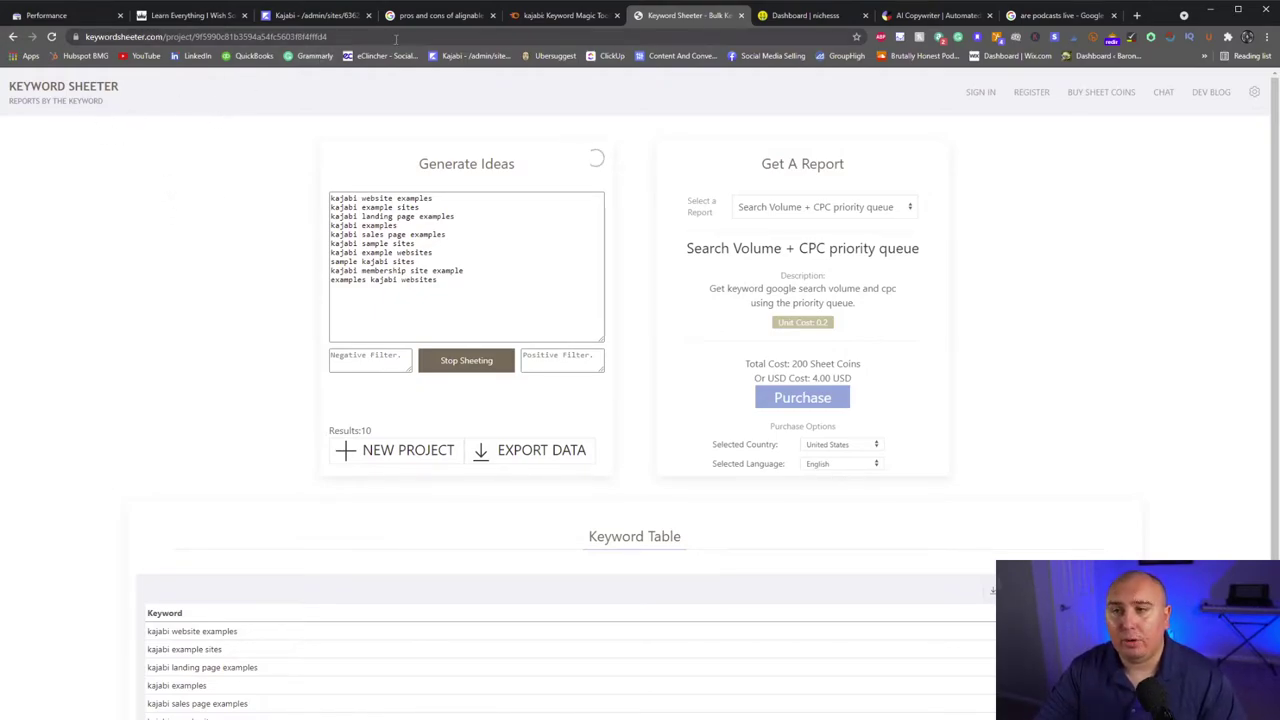
# Switch back to Semrush's Keyword Magic Tool and search for "gardening" in place of the kajabi keyword
pyautogui.click(336, 18)
pyautogui.click(441, 8)
pyautogui.click(560, 15)
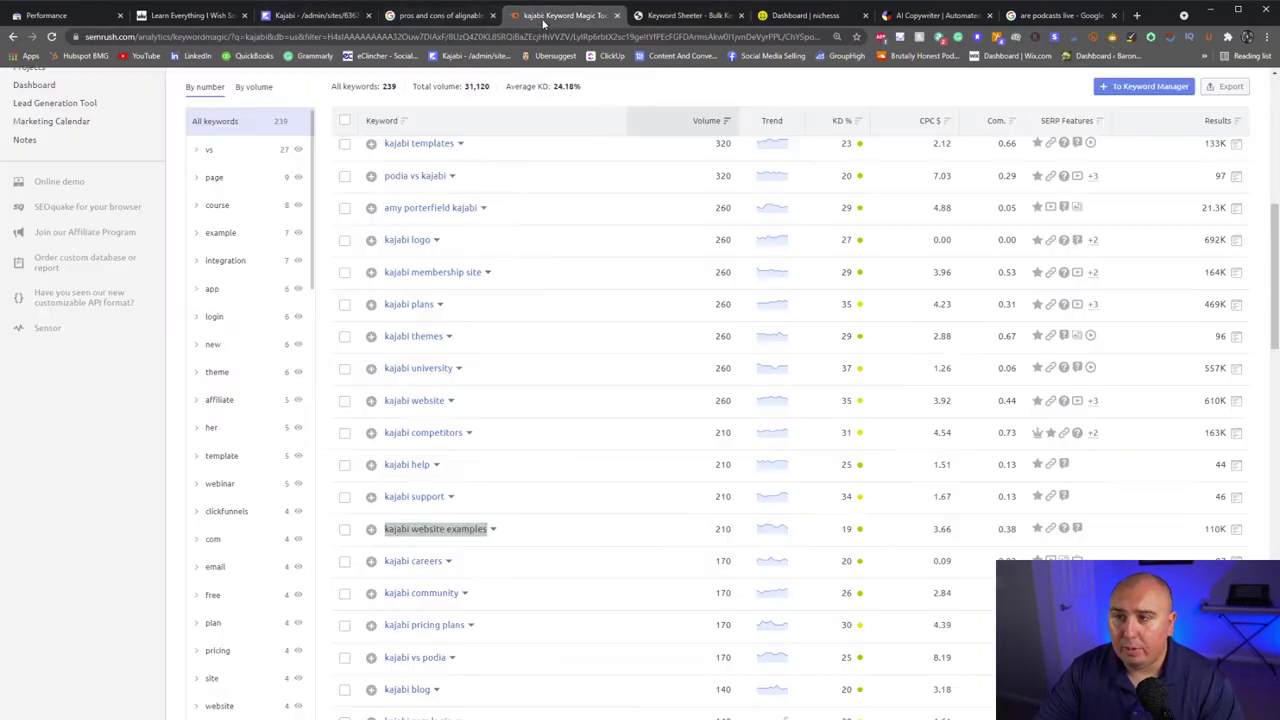
pyautogui.click(320, 119)
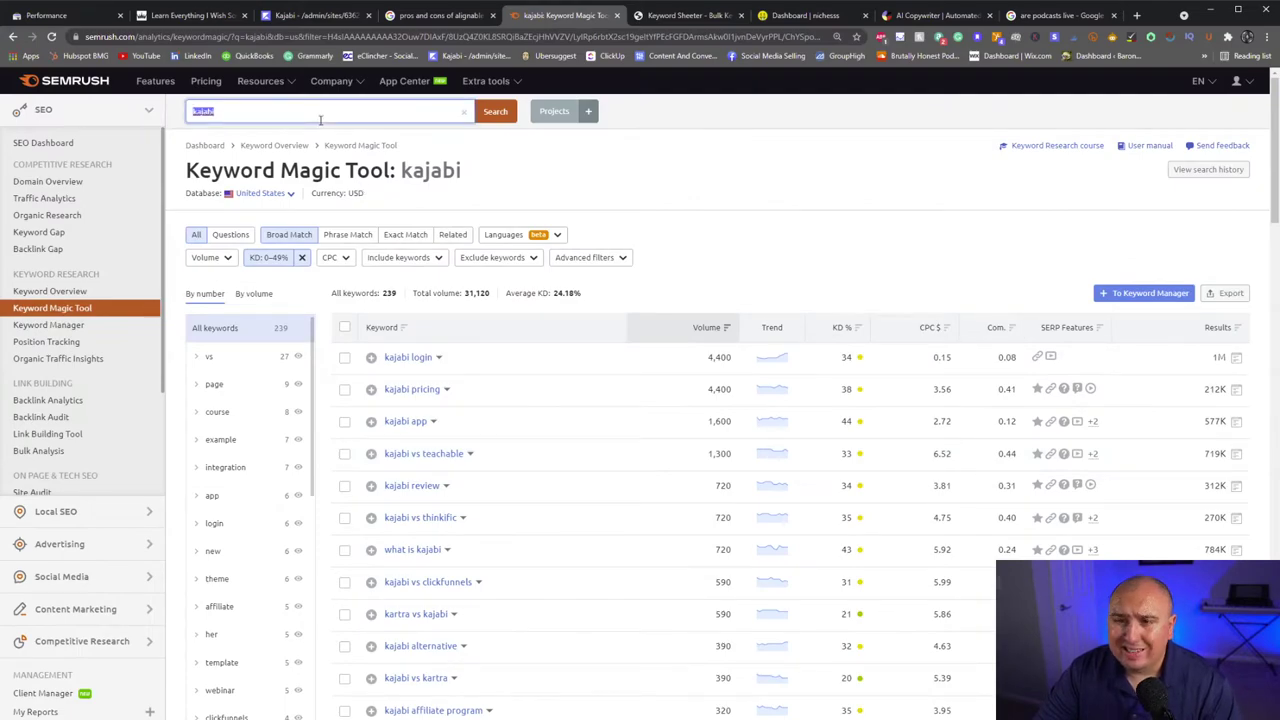
pyautogui.write('gardening')
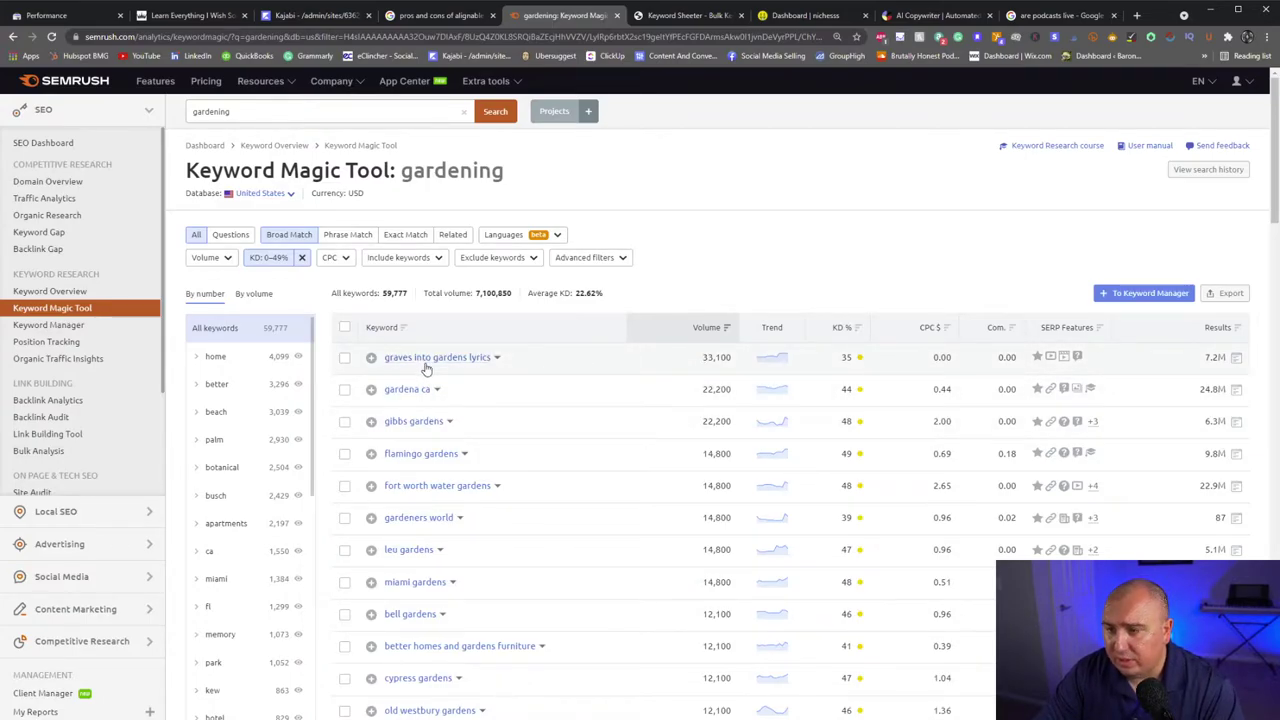
# Find the low-difficulty keyword "gardening hat" in the filtered gardening results and select its text
pyautogui.scroll(-3, 558, 440)
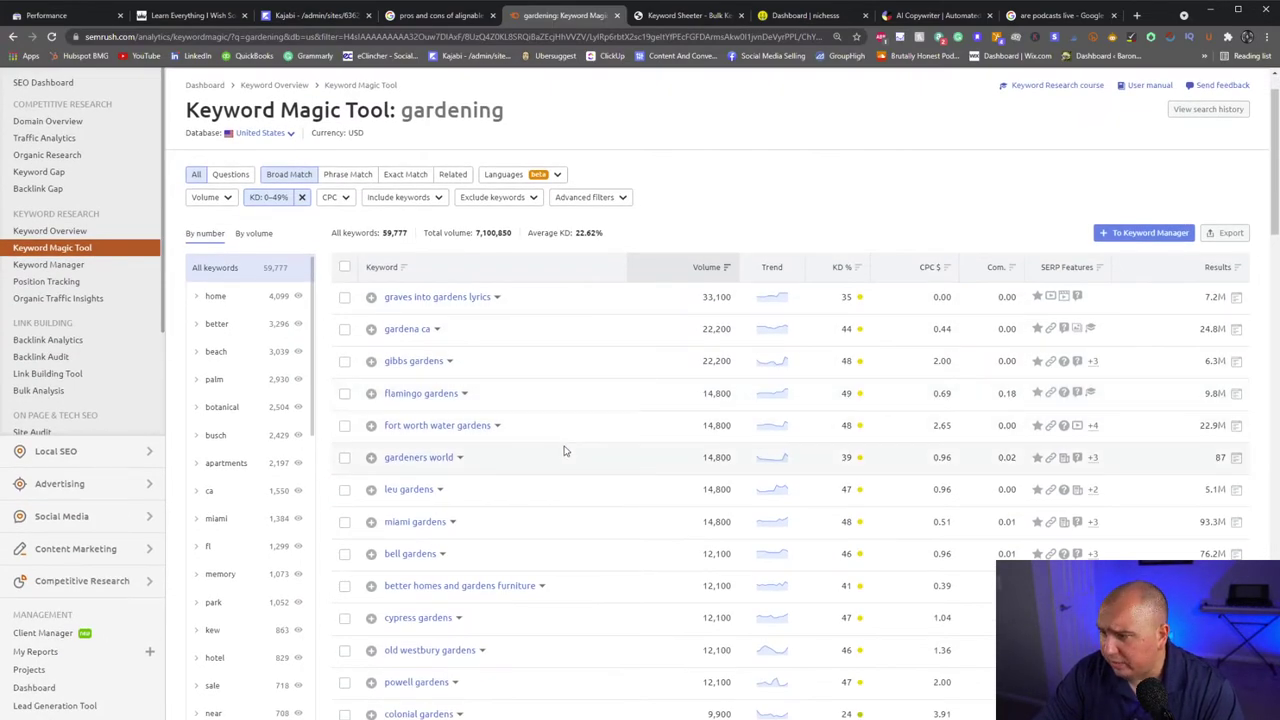
pyautogui.scroll(-2, 563, 450)
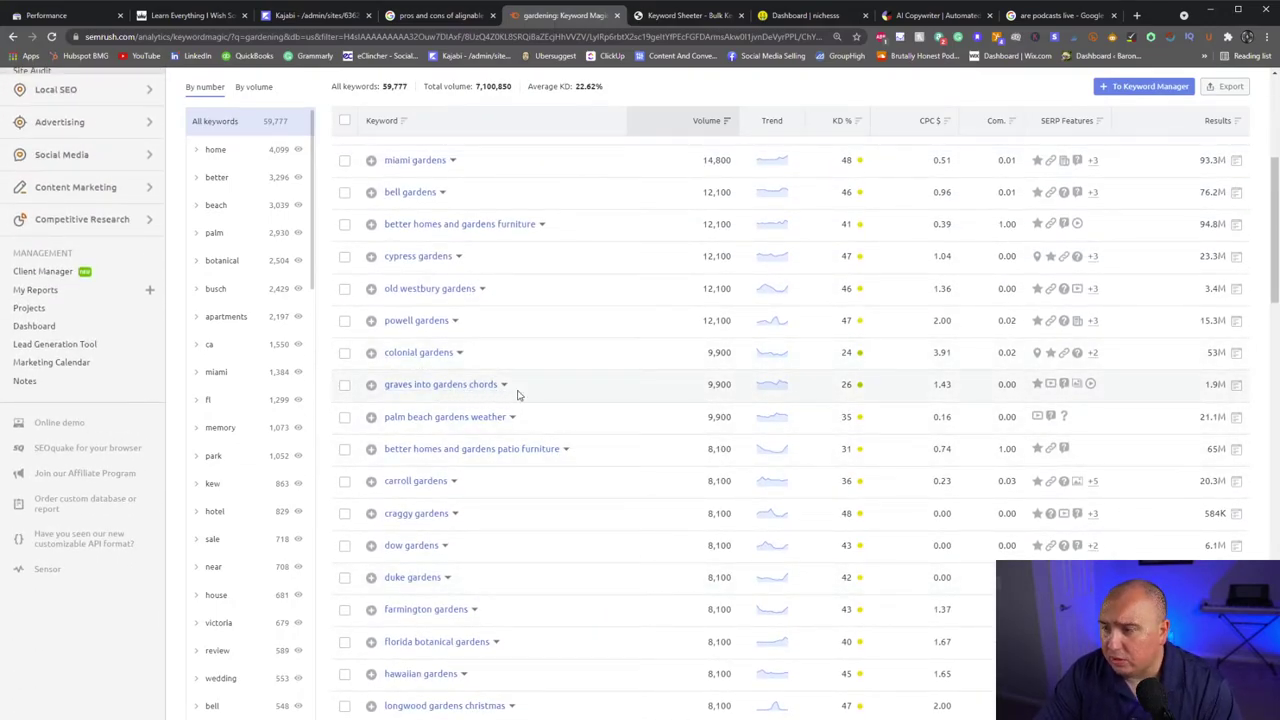
pyautogui.scroll(-2, 520, 398)
pyautogui.scroll(-8, 527, 410)
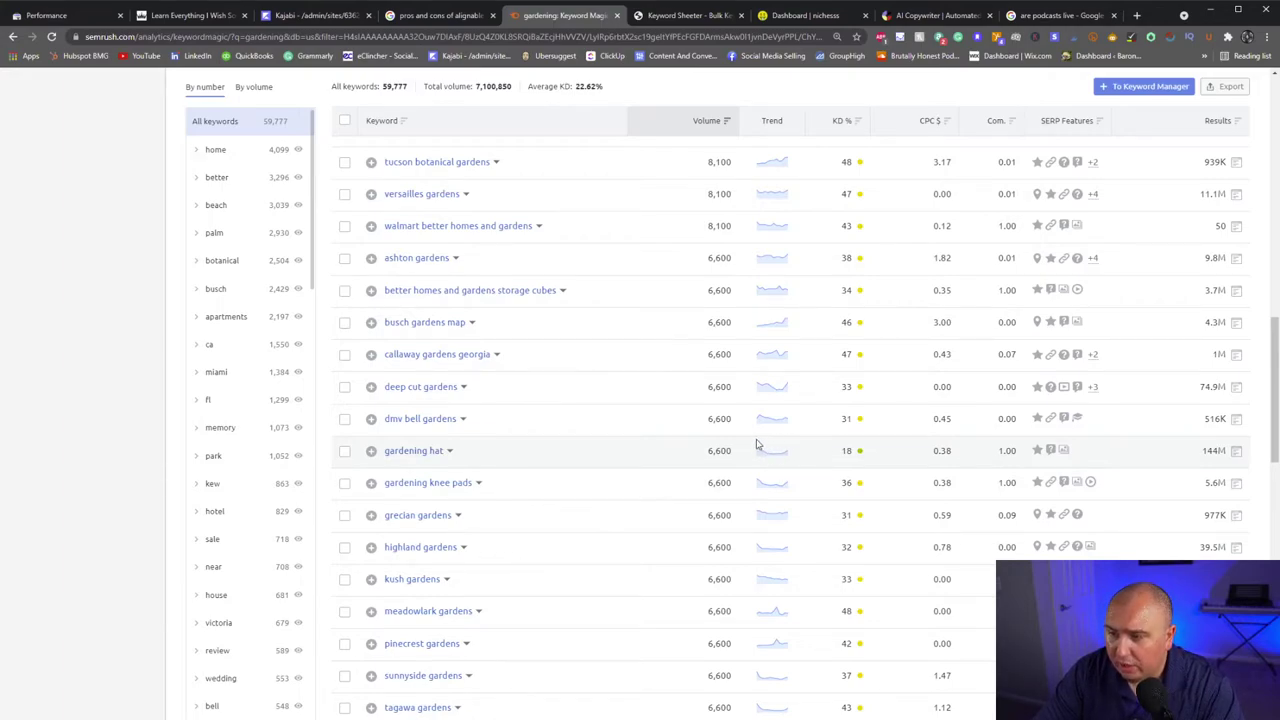
pyautogui.moveTo(463, 451); pyautogui.dragTo(379, 456)
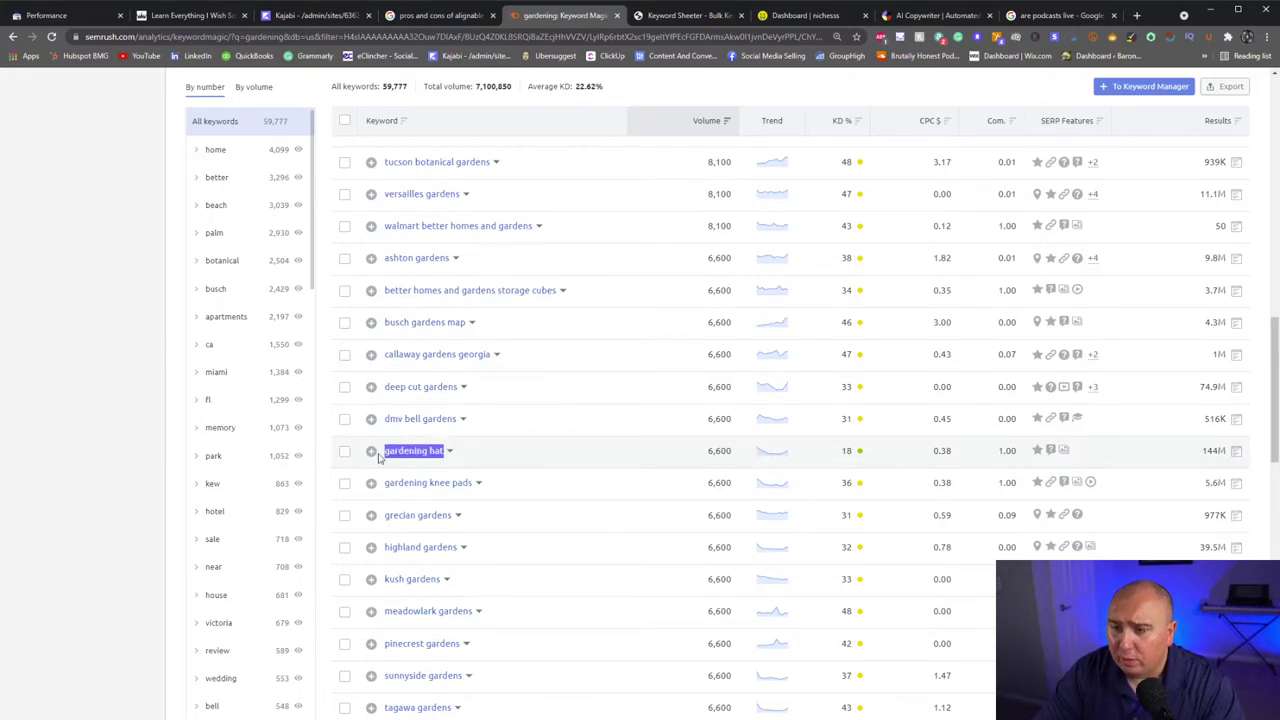
# Switch to Keyword Sheeter and review the keyword ideas generated from "kajabi website examples" in the Keyword Table
pyautogui.hotkey('ctrl', 'Tab')
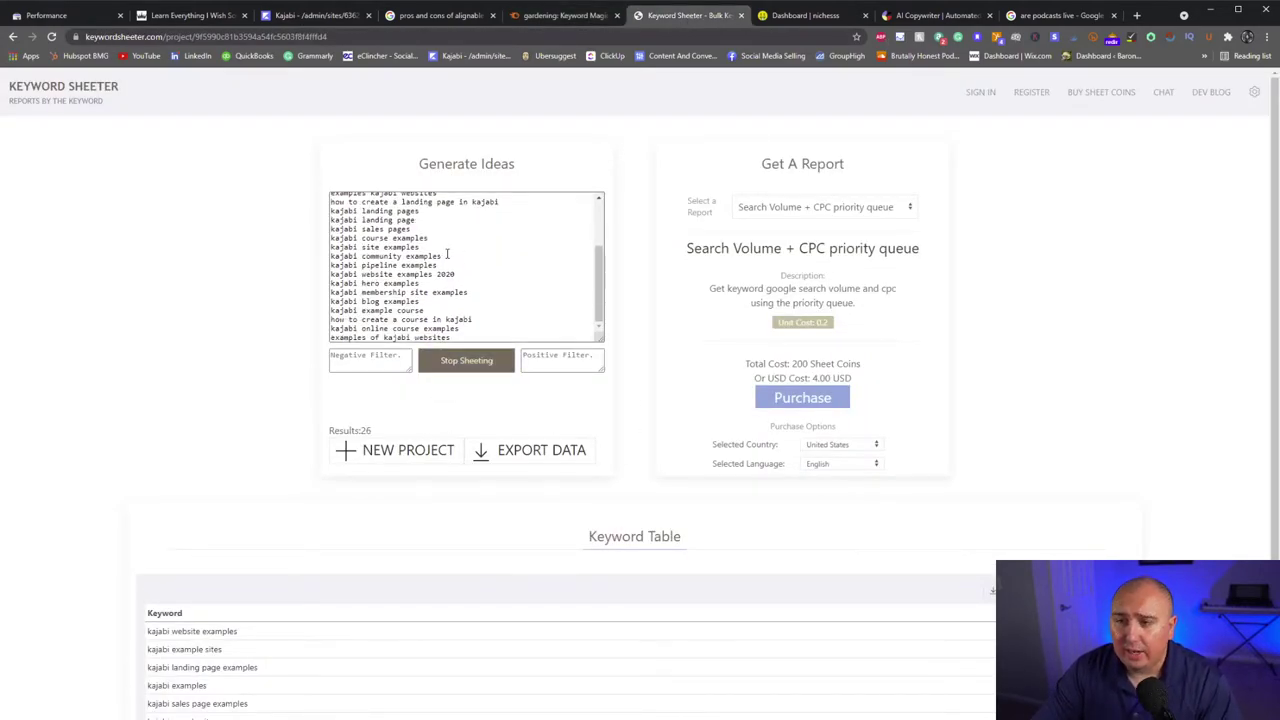
pyautogui.scroll(-1, 410, 513)
pyautogui.scroll(-5, 410, 513)
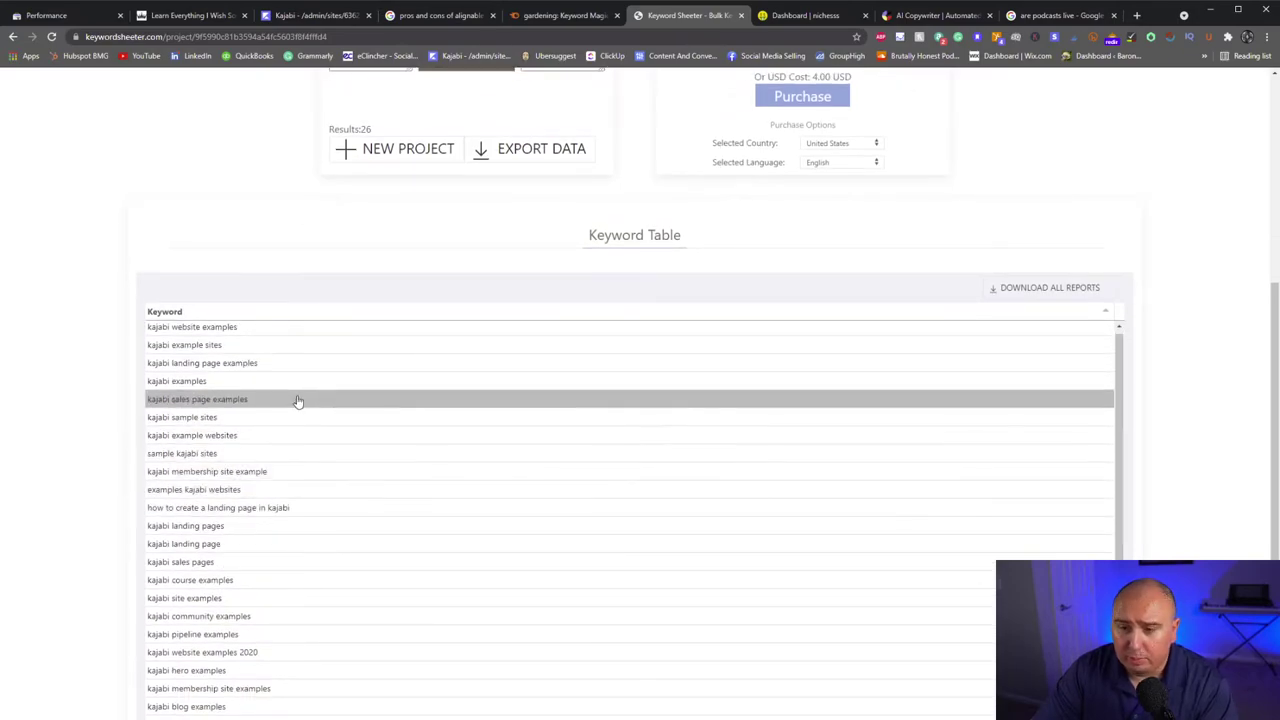
pyautogui.scroll(-1, 300, 403)
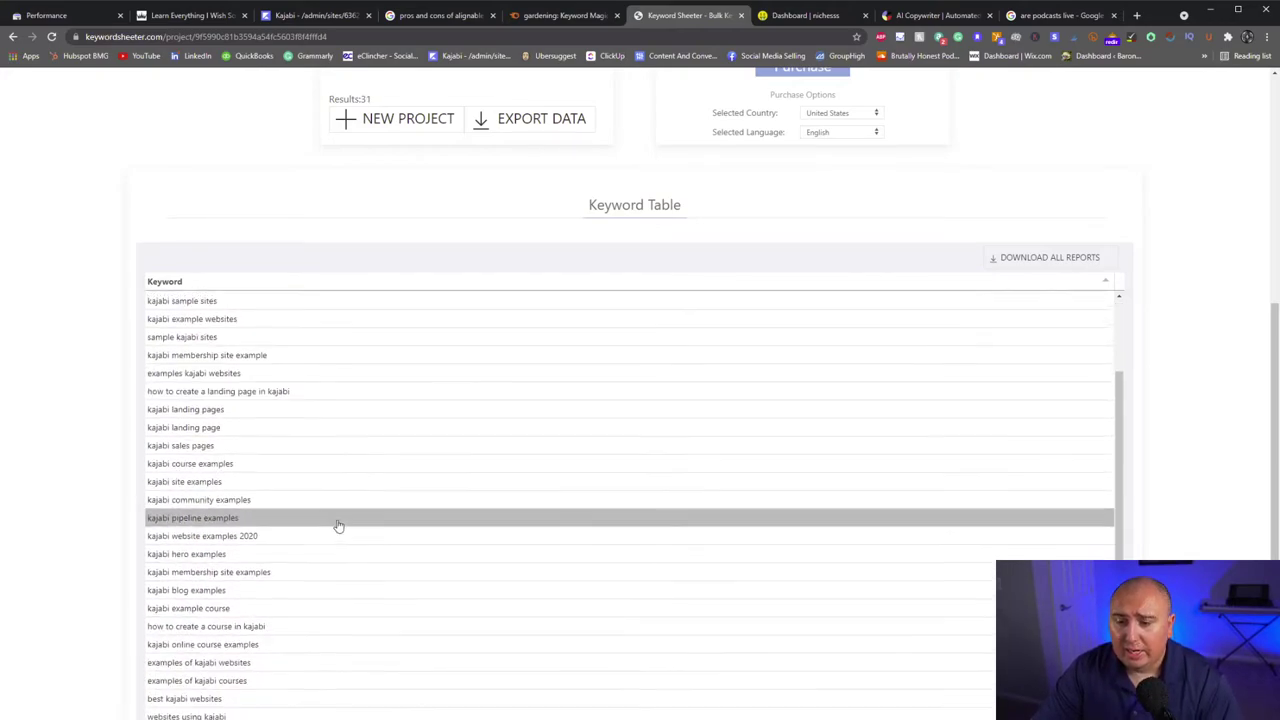
pyautogui.scroll(3, 380, 330)
pyautogui.scroll(1, 433, 128)
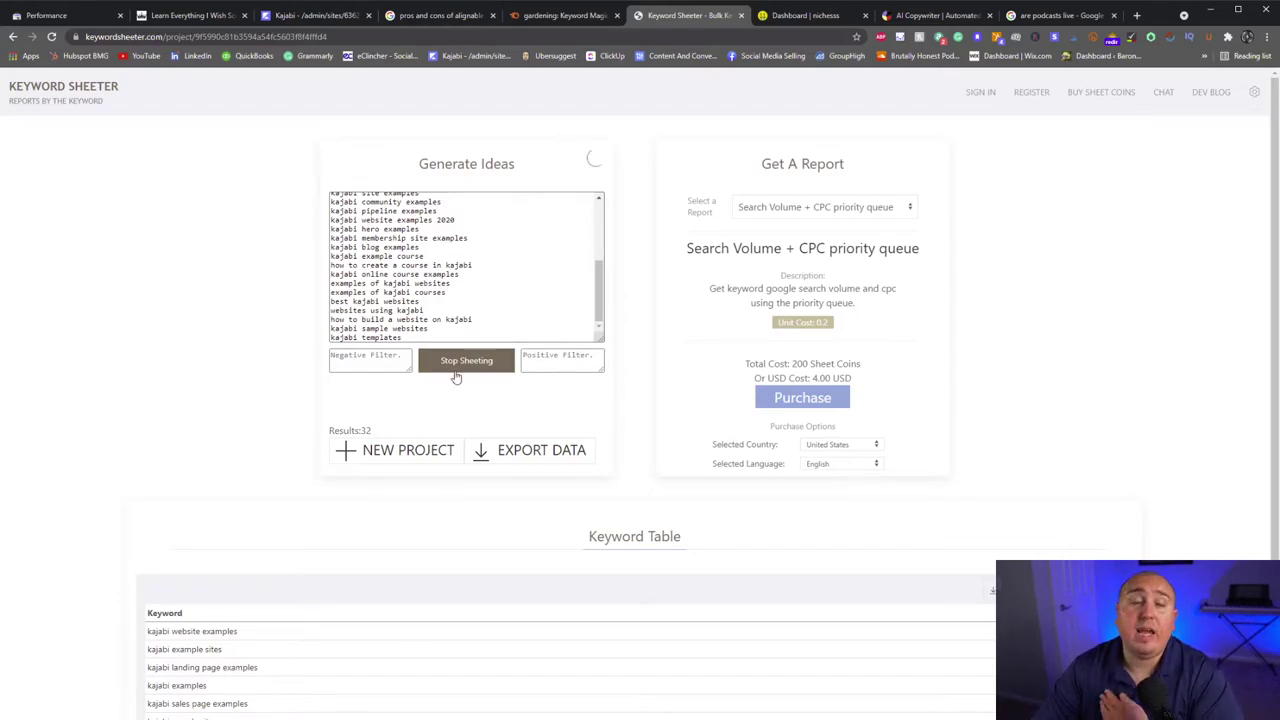
# Switch to nichesss and examine the Custom Content categories offered on its dashboard for a suitable writing tool
pyautogui.click(820, 17)
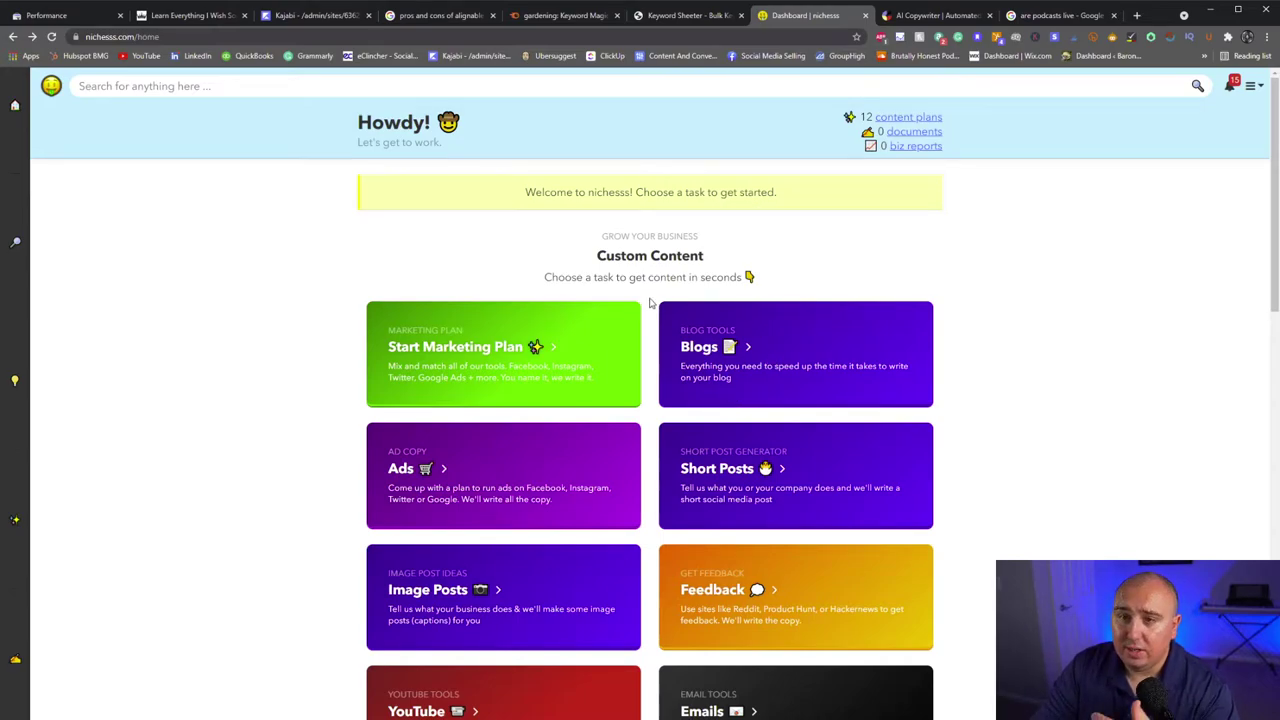
pyautogui.scroll(-3, 349, 200)
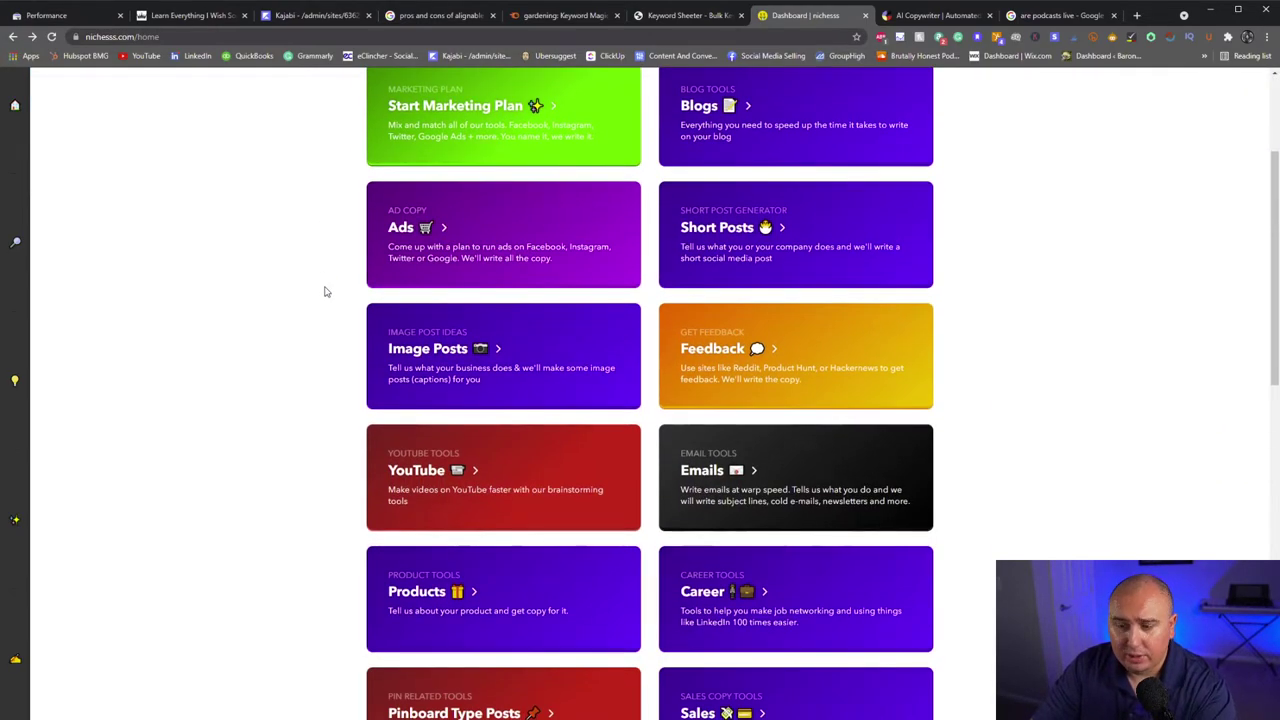
pyautogui.scroll(-3, 326, 294)
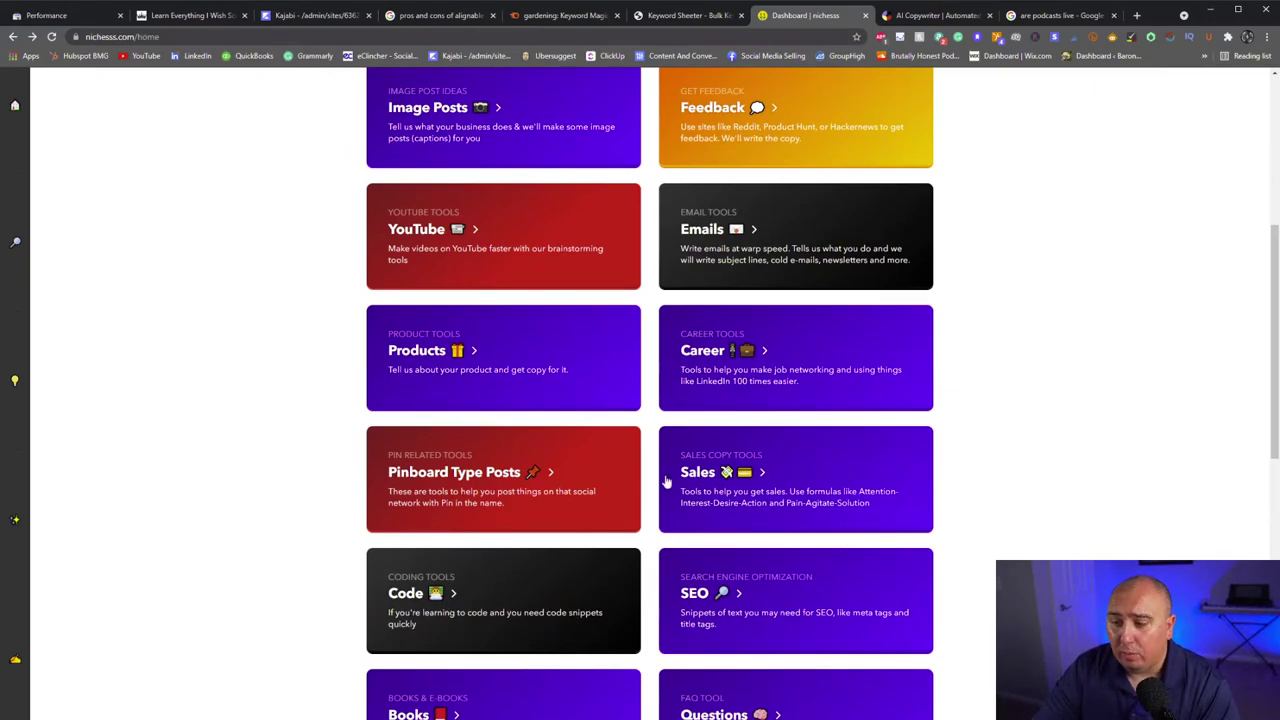
pyautogui.scroll(1, 782, 524)
pyautogui.scroll(-3, 780, 528)
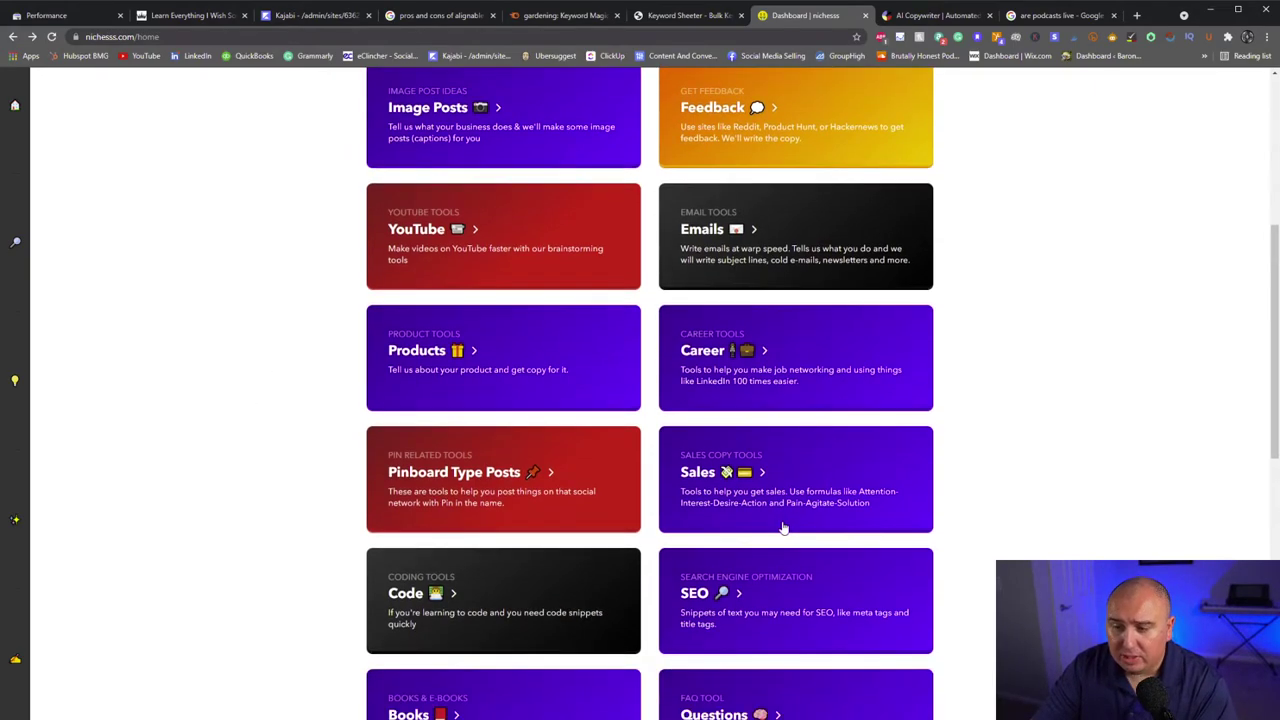
pyautogui.scroll(-2, 776, 538)
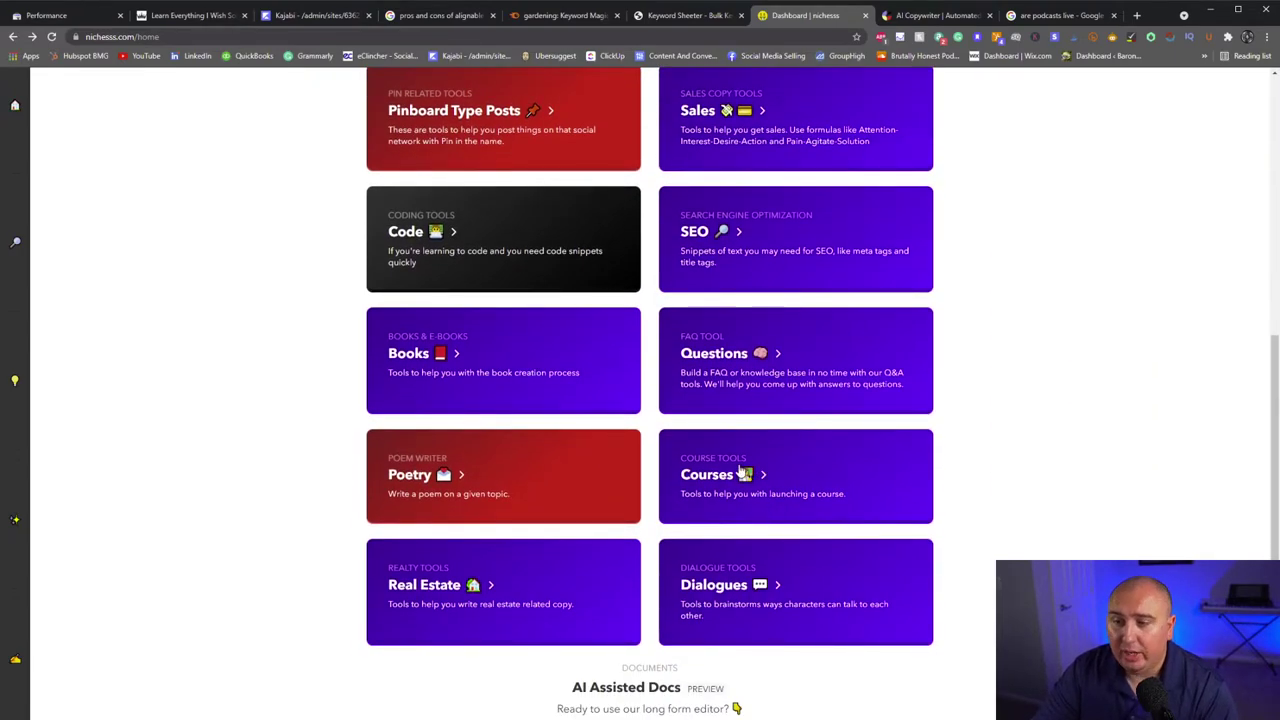
pyautogui.scroll(5, 738, 458)
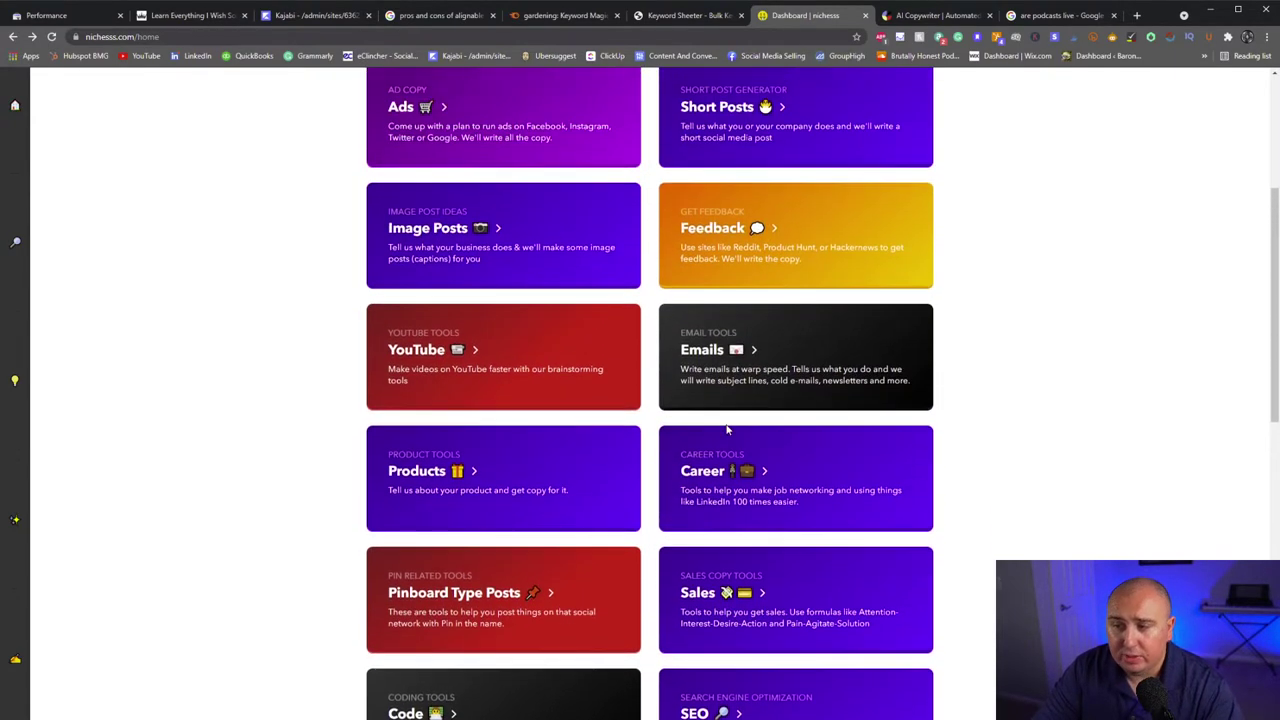
pyautogui.scroll(2, 722, 428)
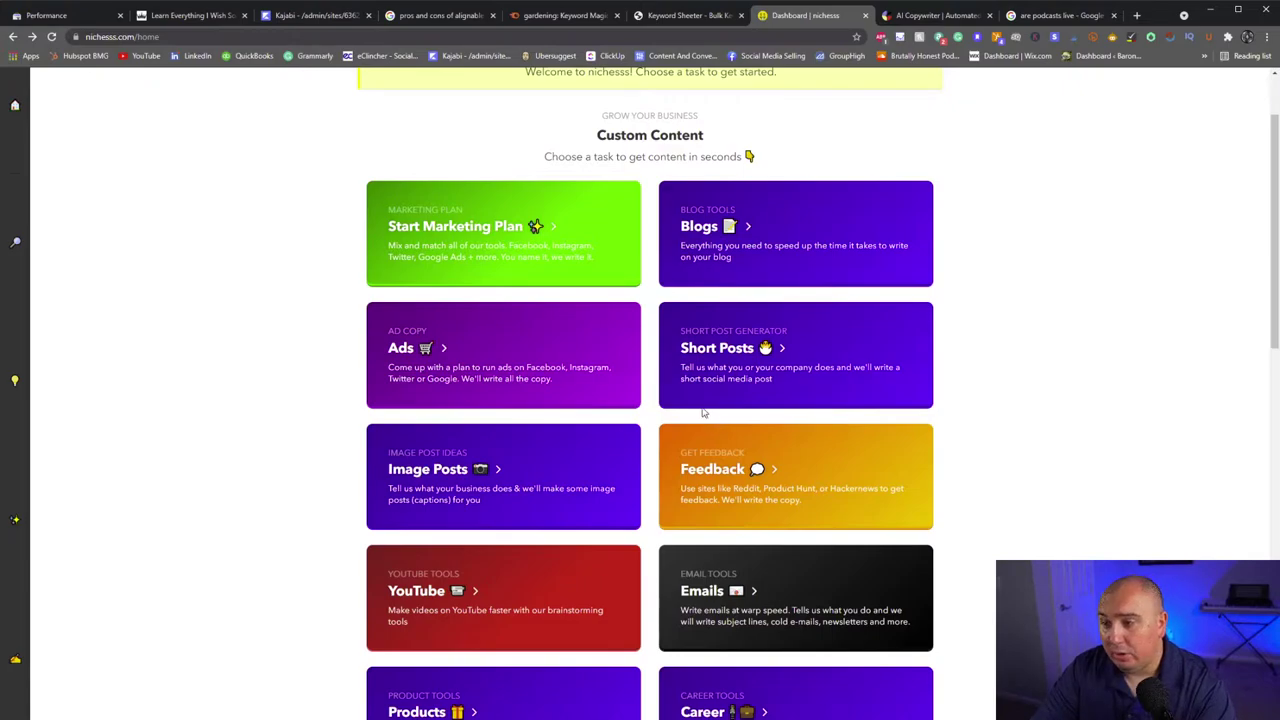
# Open the Blogs tool and add Blog Post Outline as the copy type for the plan
pyautogui.click(786, 251)
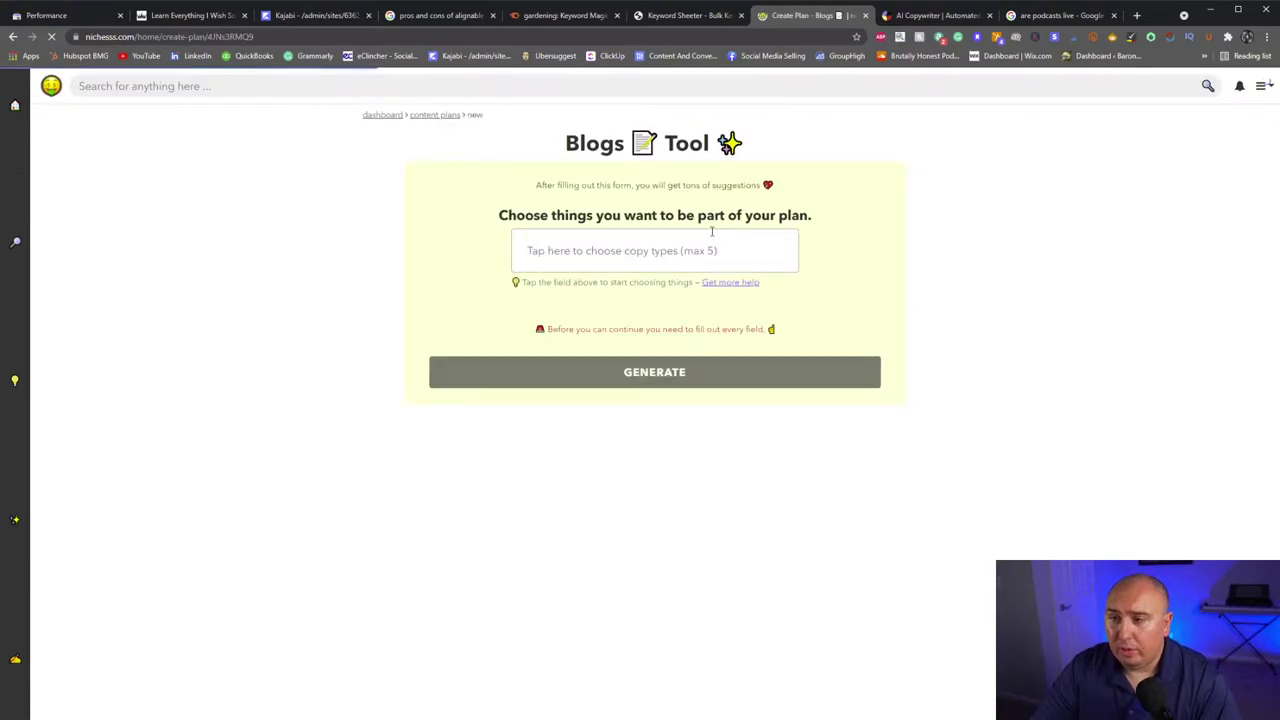
pyautogui.click(605, 255)
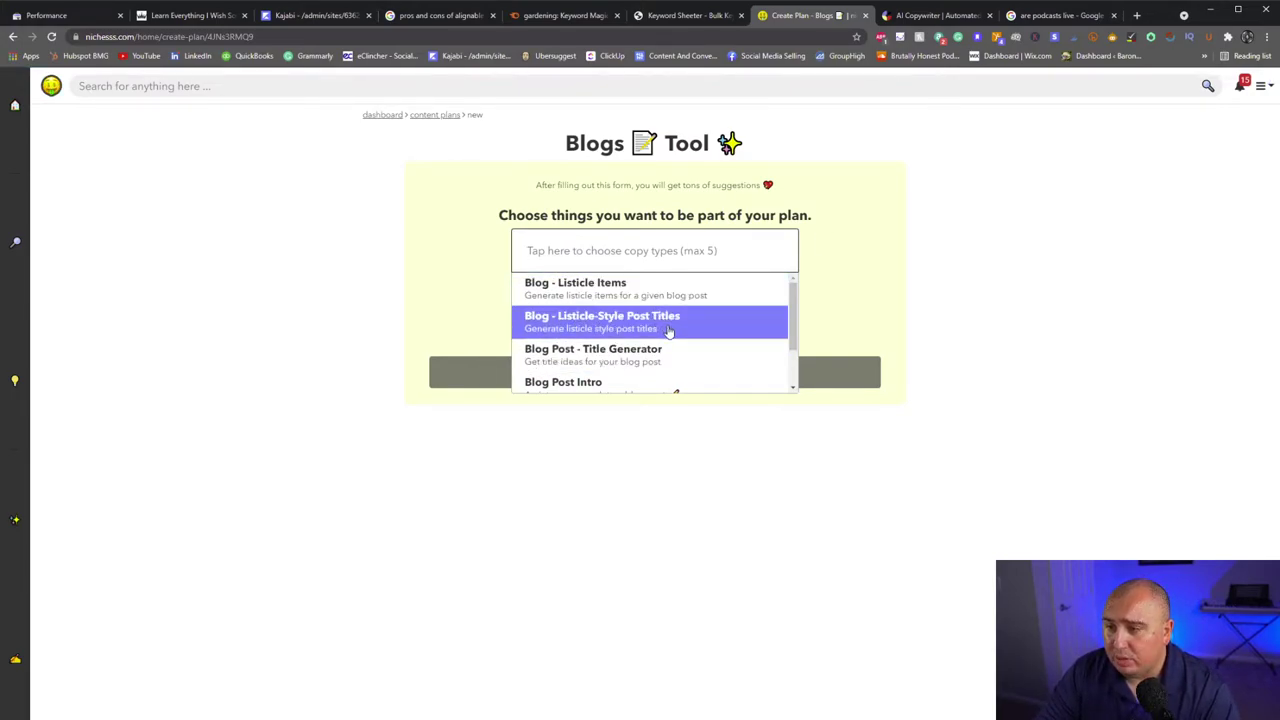
pyautogui.scroll(-2, 668, 332)
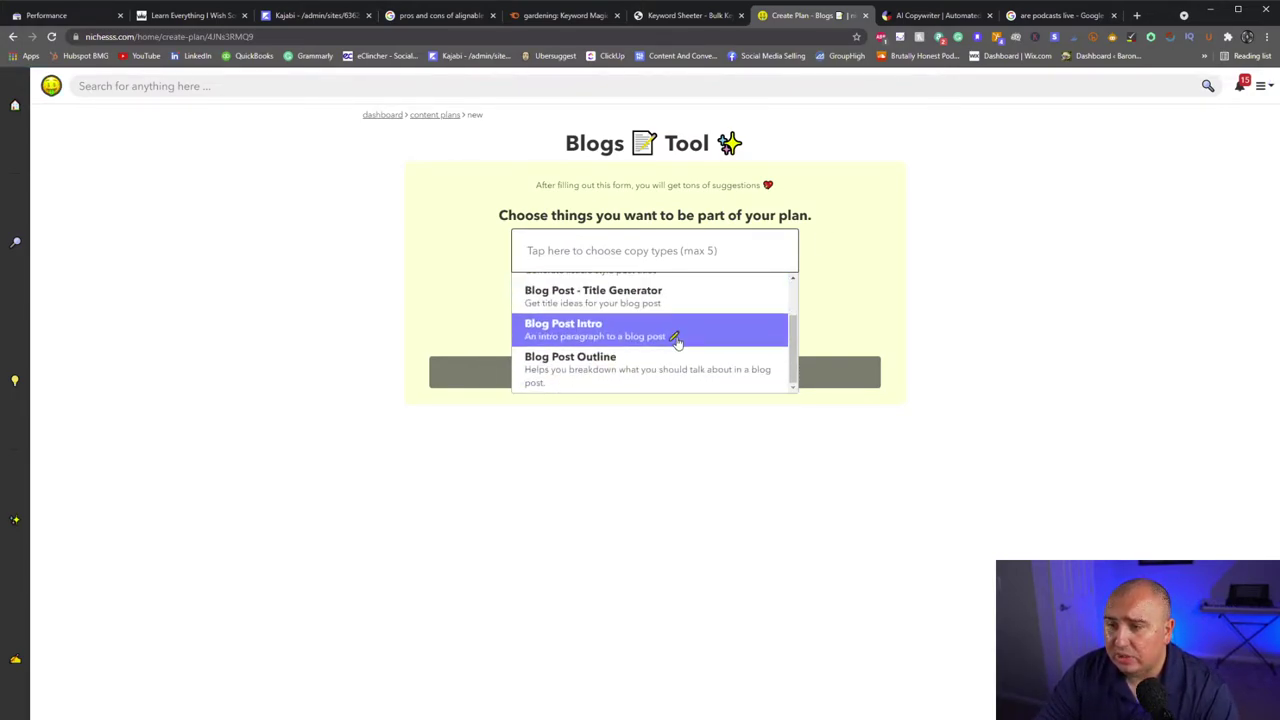
pyautogui.click(621, 371)
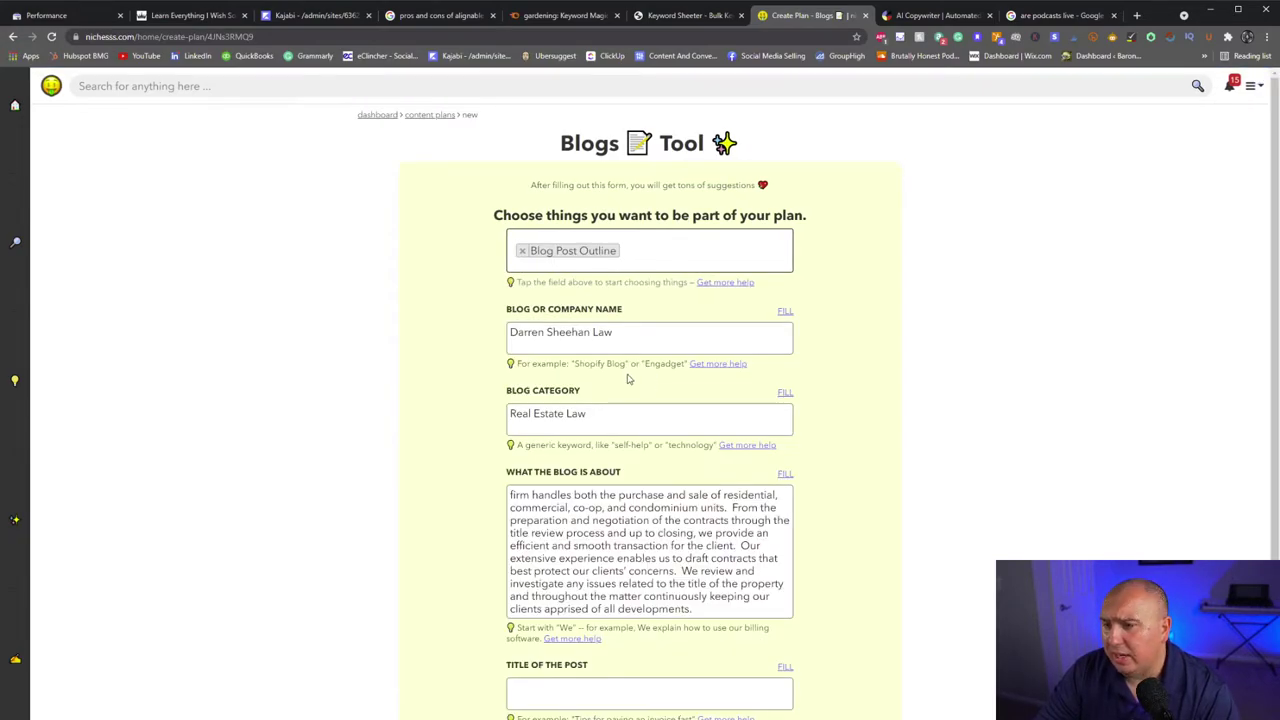
# Clear the prefilled company name, blog category and blog description from the Blogs tool form
pyautogui.moveTo(620, 338); pyautogui.dragTo(428, 331)
pyautogui.press('BackSpace')
pyautogui.tripleClick(628, 414)
pyautogui.press('BackSpace')
pyautogui.doubleClick(651, 576)
pyautogui.tripleClick(651, 578)
pyautogui.press('BackSpace')
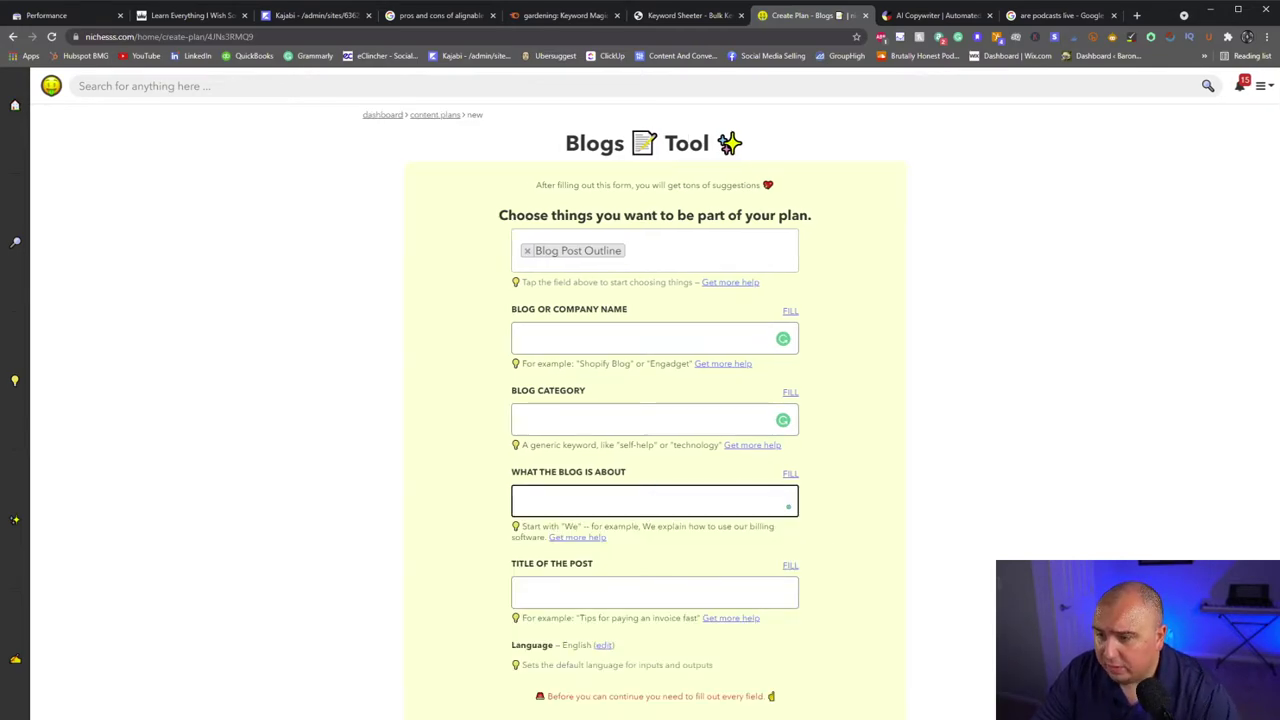
# Enter "The Great Gardener" as the blog name and "gardening hat" as the blog category
pyautogui.click(620, 340)
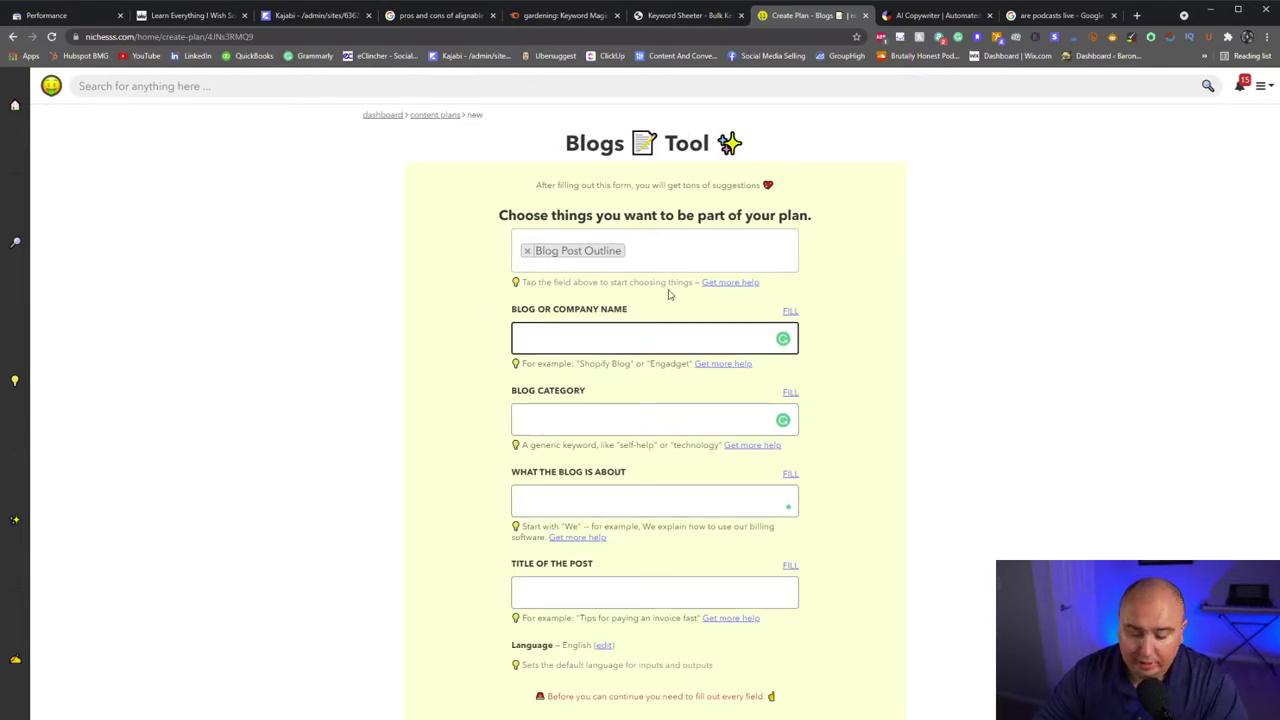
pyautogui.write('Great')
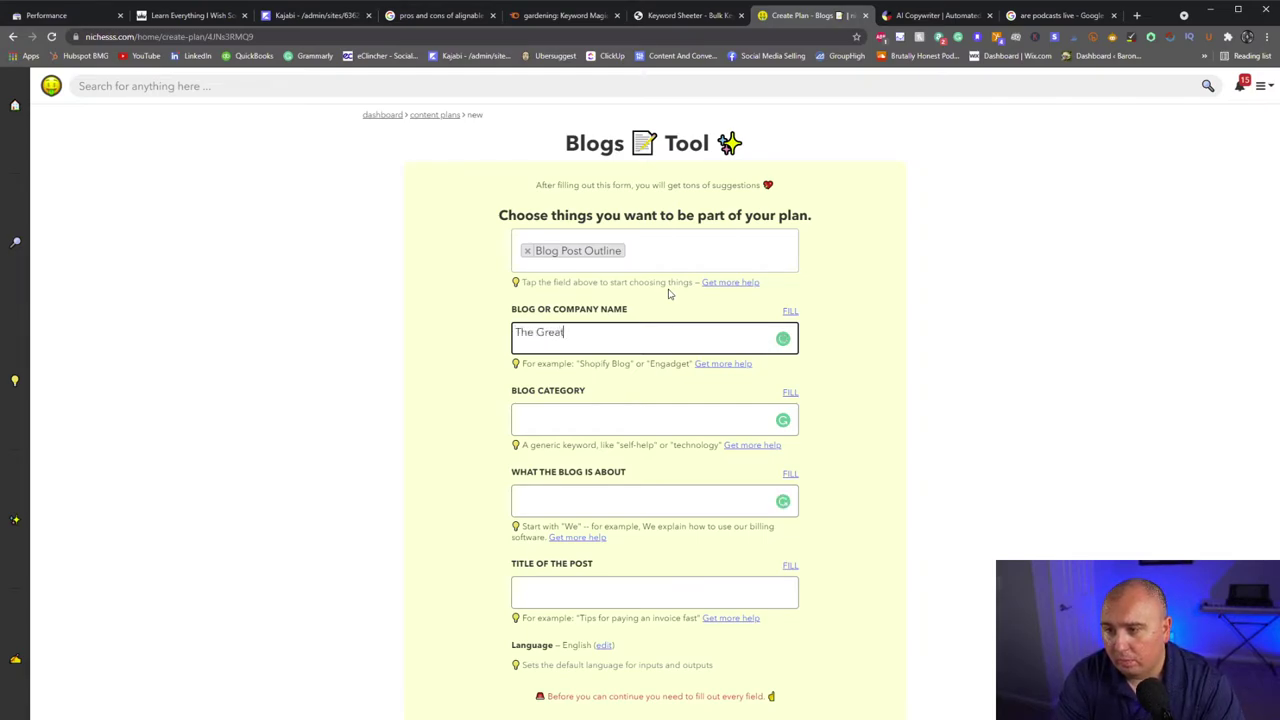
pyautogui.write('Gardener')
pyautogui.press('Tab')
pyautogui.press('Tab')
pyautogui.press('Tab')
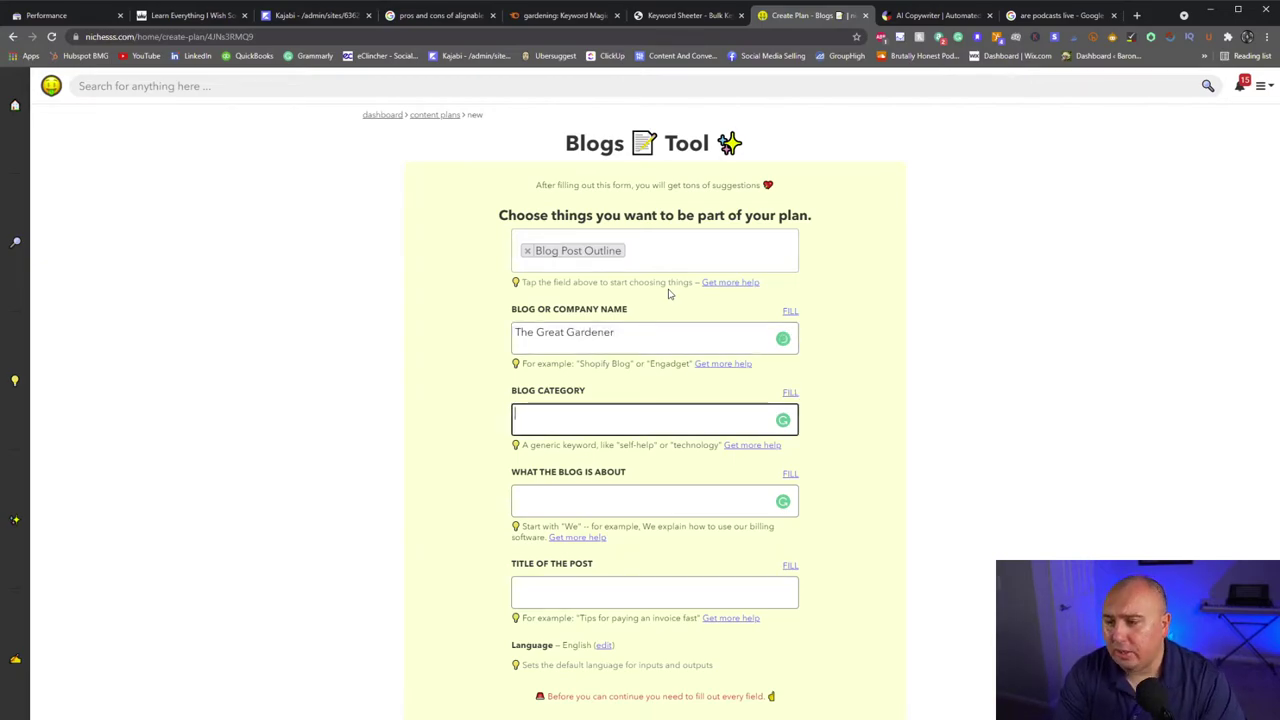
pyautogui.write('gardening hat')
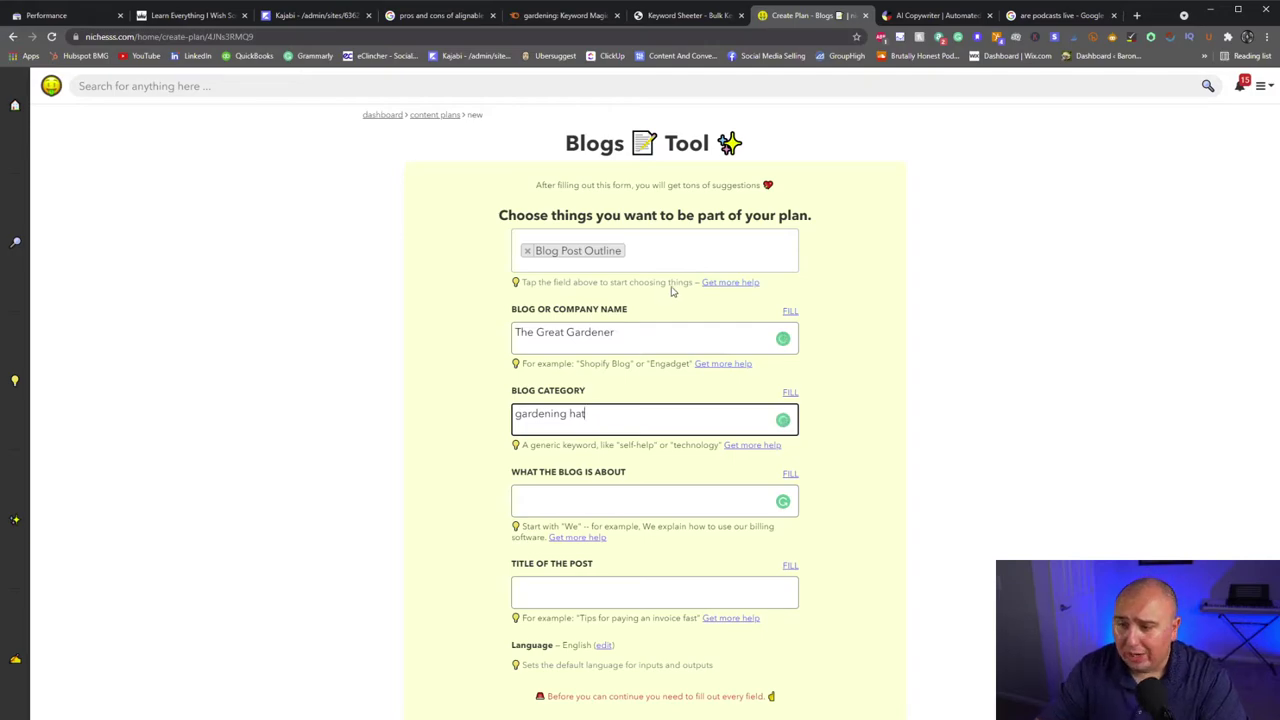
# Describe the blog as "Best hats for gardening", title the post "Top 10 best hats for gardening in the summer", and generate the plan
pyautogui.click(660, 504)
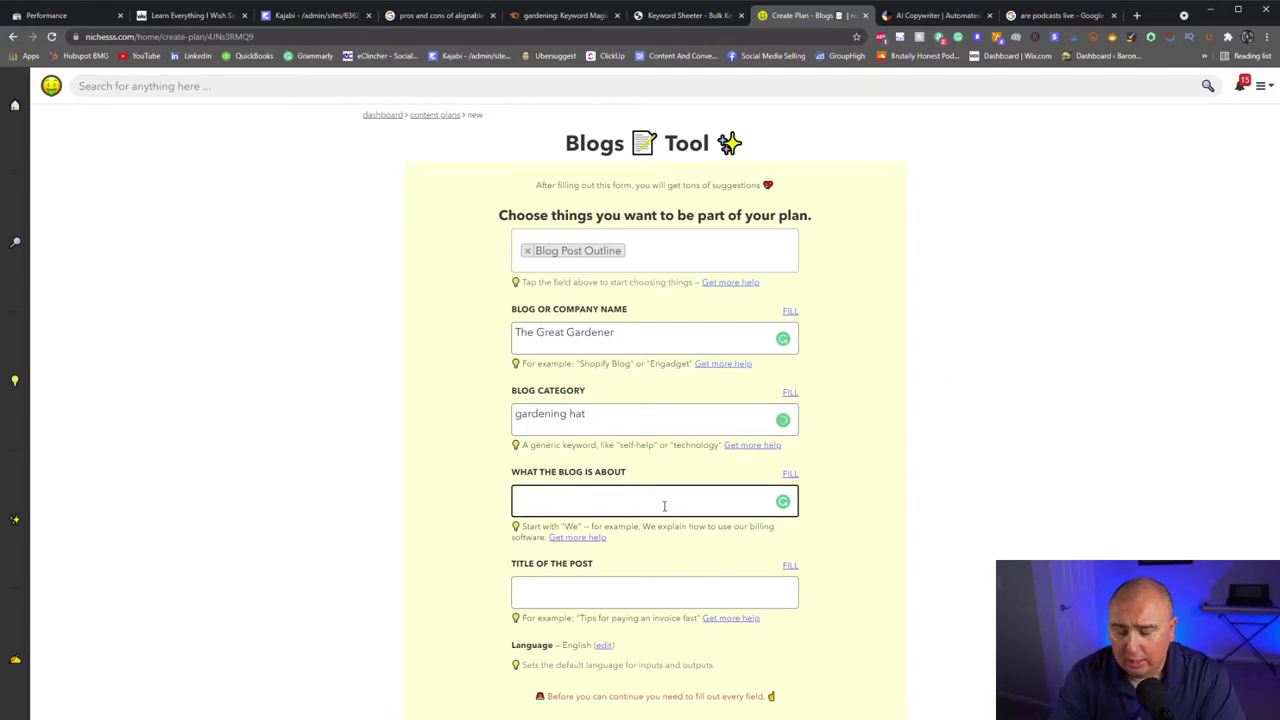
pyautogui.write('Best gar')
pyautogui.write('s for gardening')
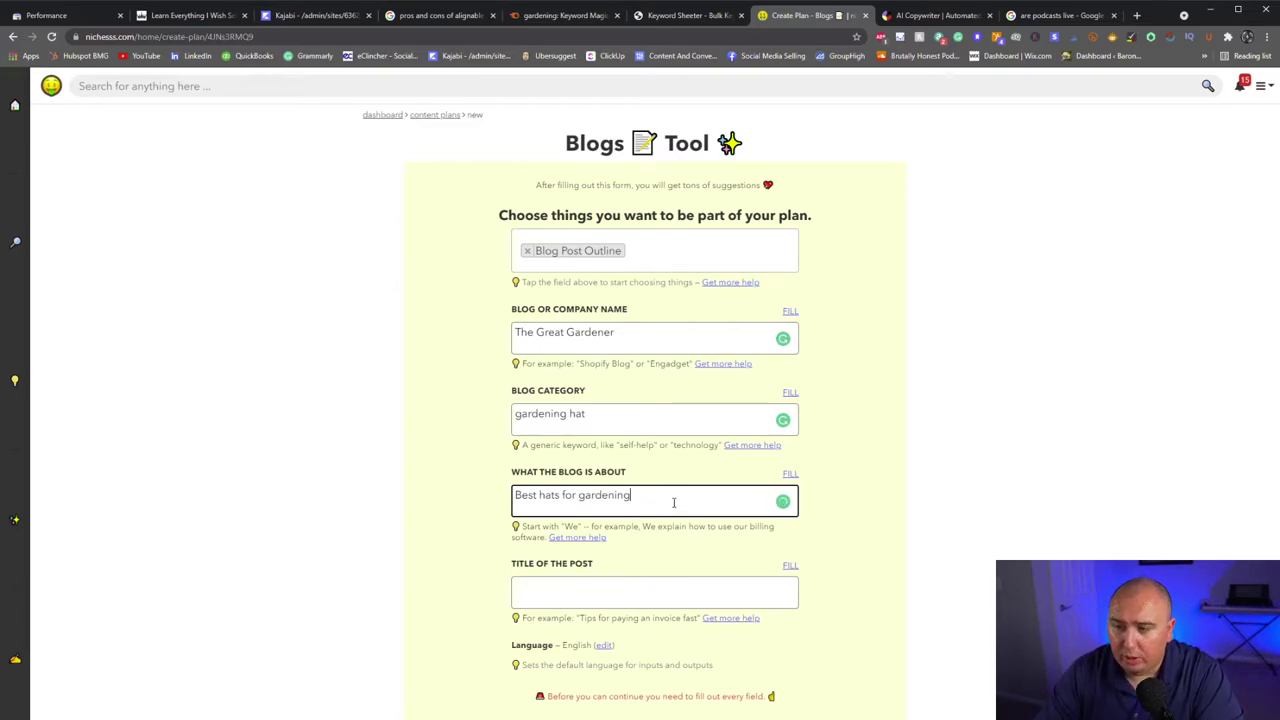
pyautogui.click(587, 592)
pyautogui.write('Top 10 best hats for')
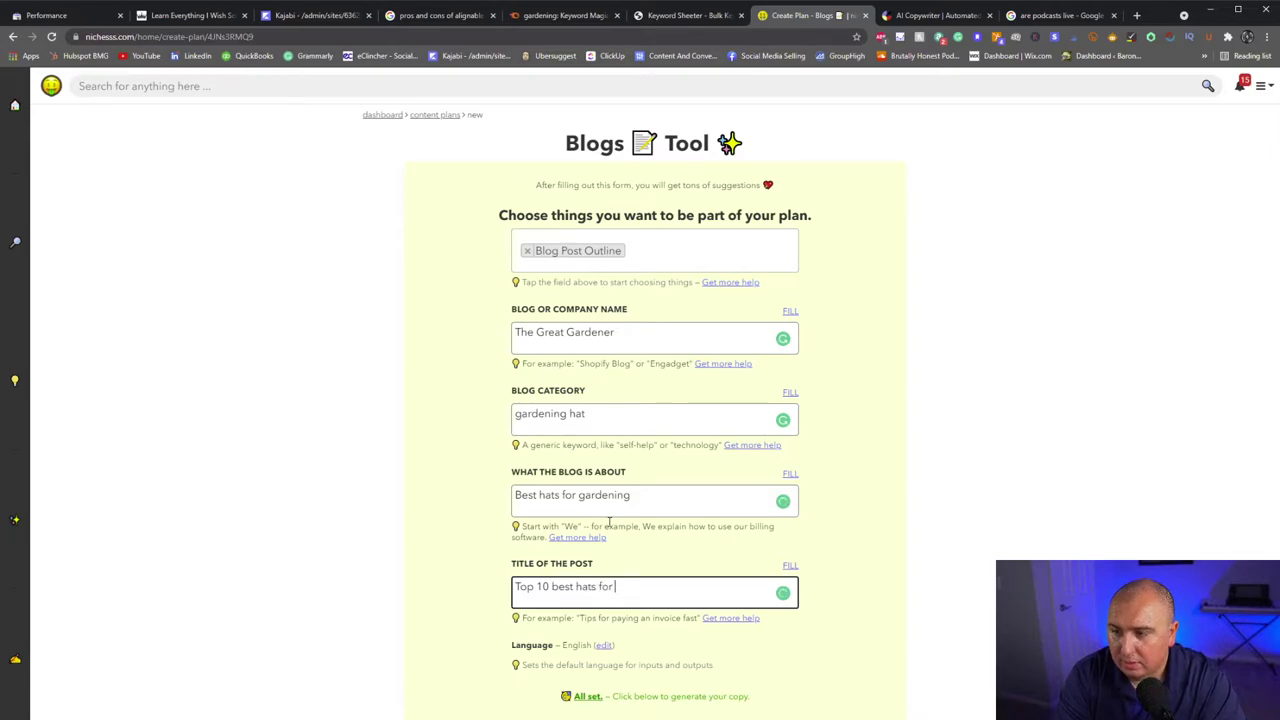
pyautogui.write(' gardening in the summer')
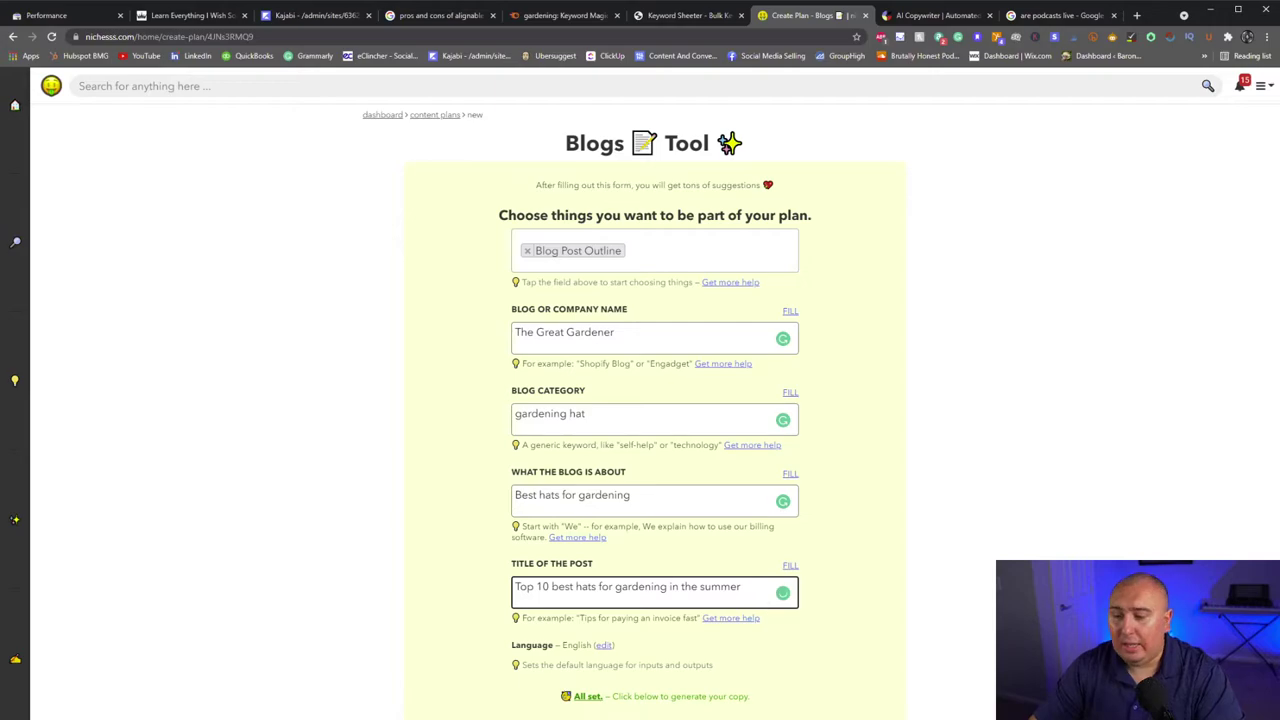
pyautogui.press('Return')
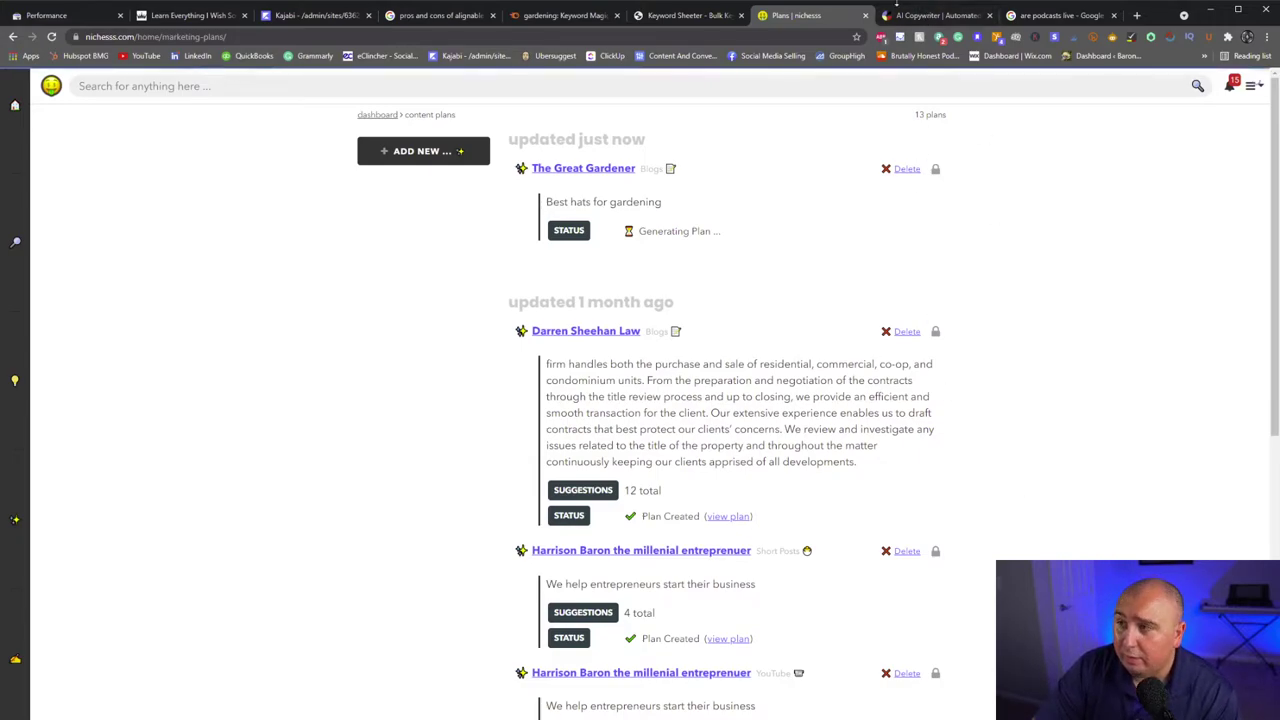
# Switch to Copysmith and create a new file from the Blog Ideas template
pyautogui.hotkey('ctrl', 'Tab')
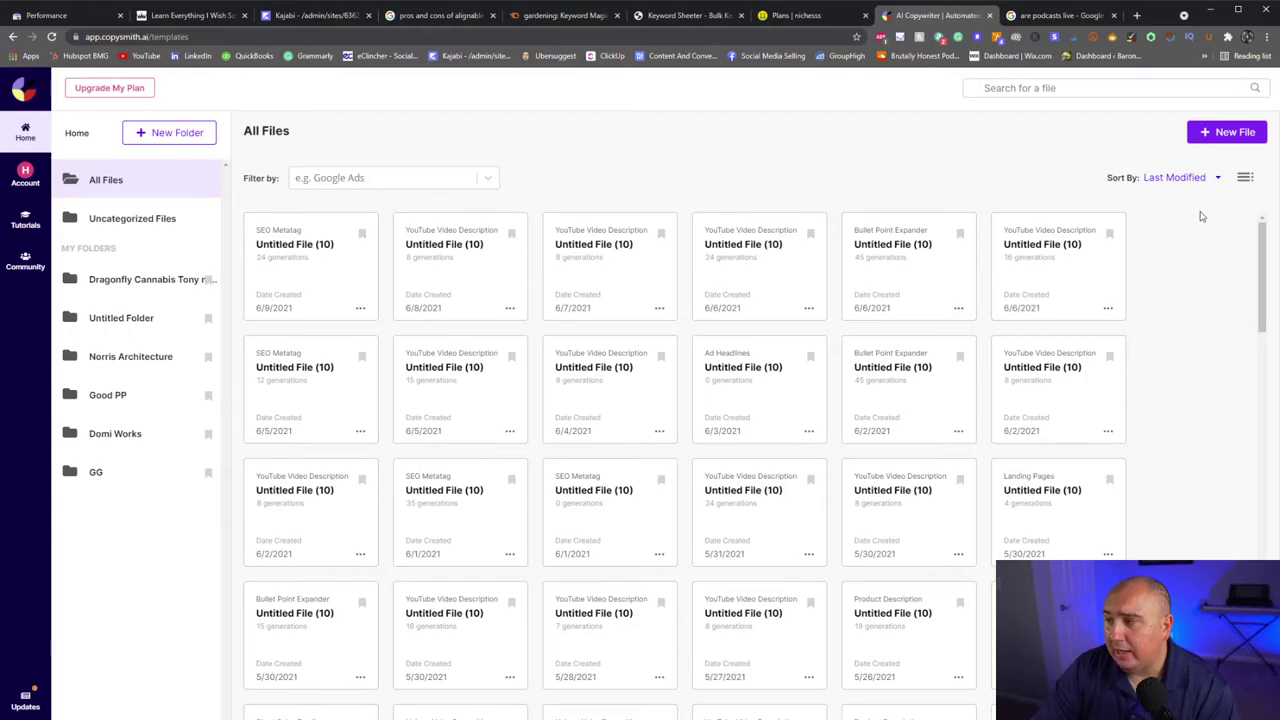
pyautogui.click(1199, 138)
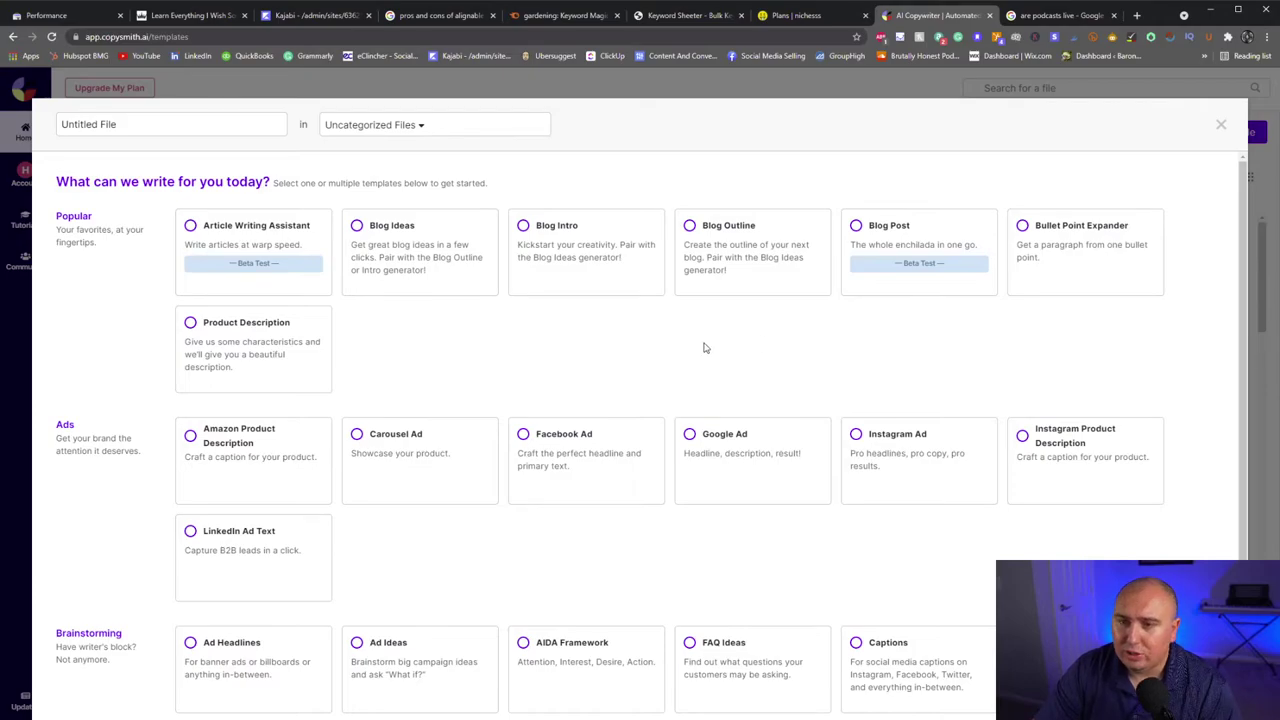
pyautogui.click(388, 262)
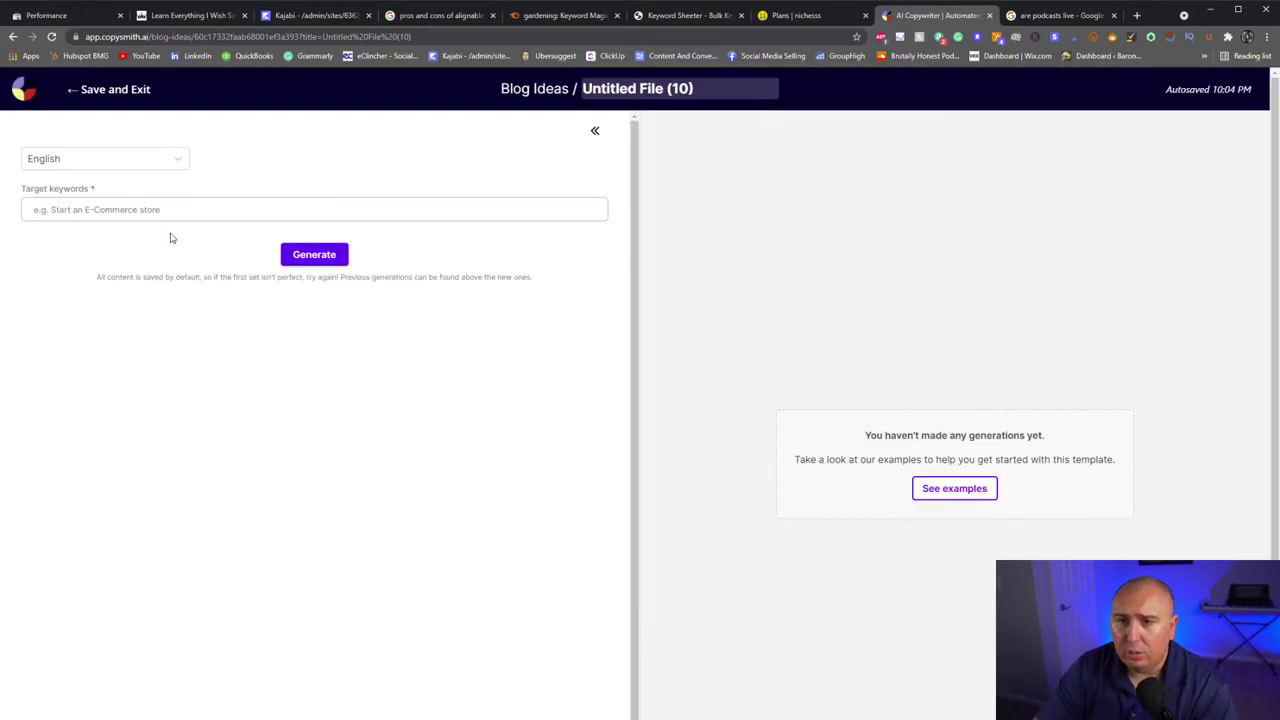
# Set the target keyword to "gardening hat" and generate blog ideas
pyautogui.click(164, 209)
pyautogui.write('gardening tools')
pyautogui.click(309, 255)
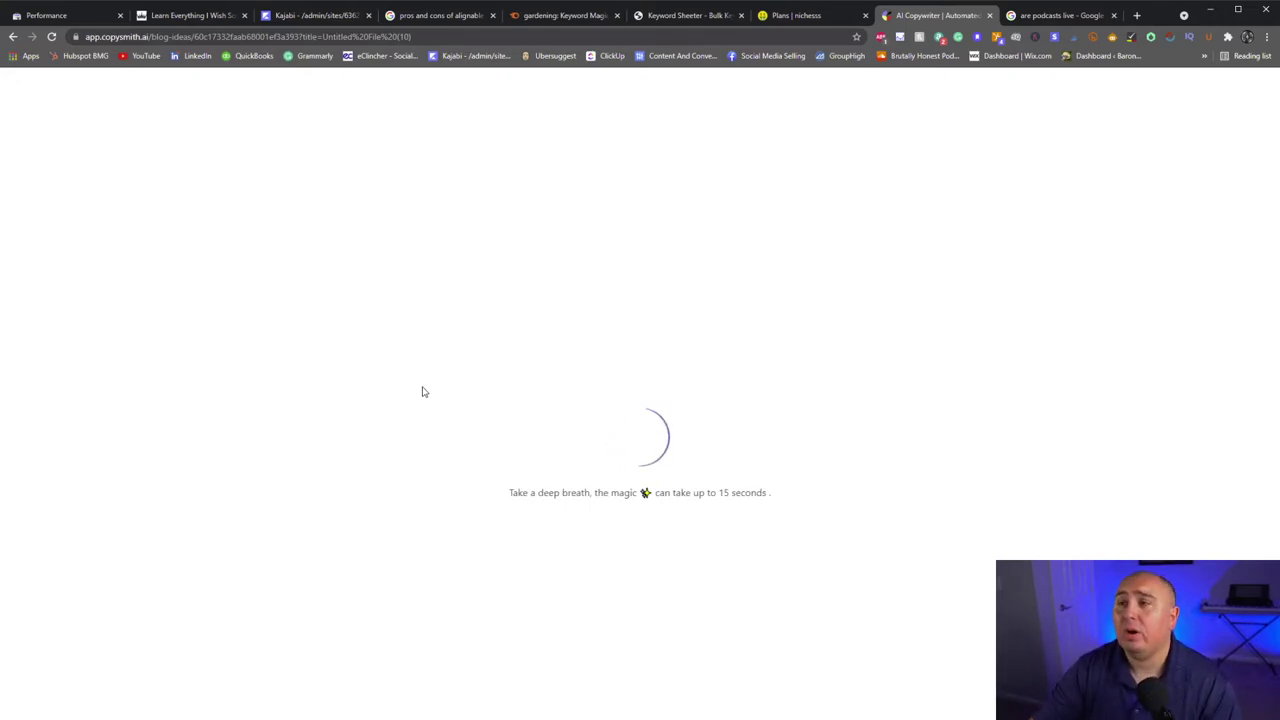
# Switch to nichesss, refresh the content plans list and open the plan for The Great Gardener
pyautogui.click(838, 15)
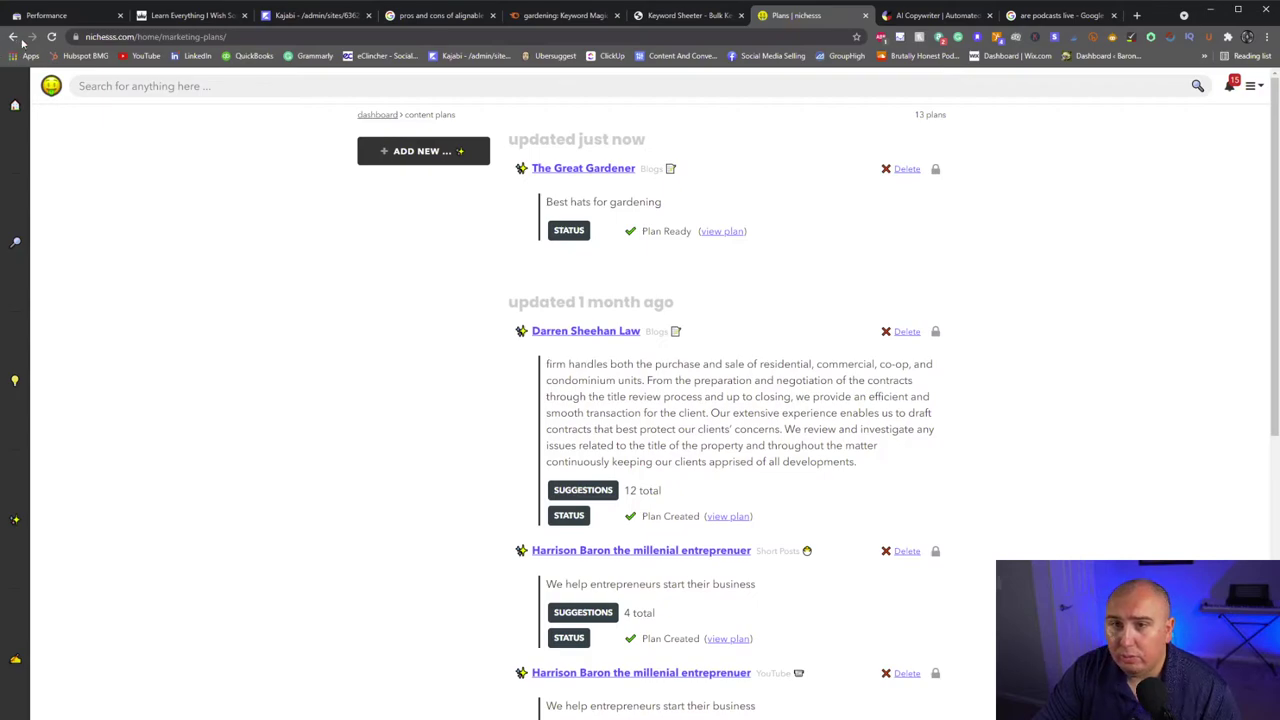
pyautogui.click(52, 36)
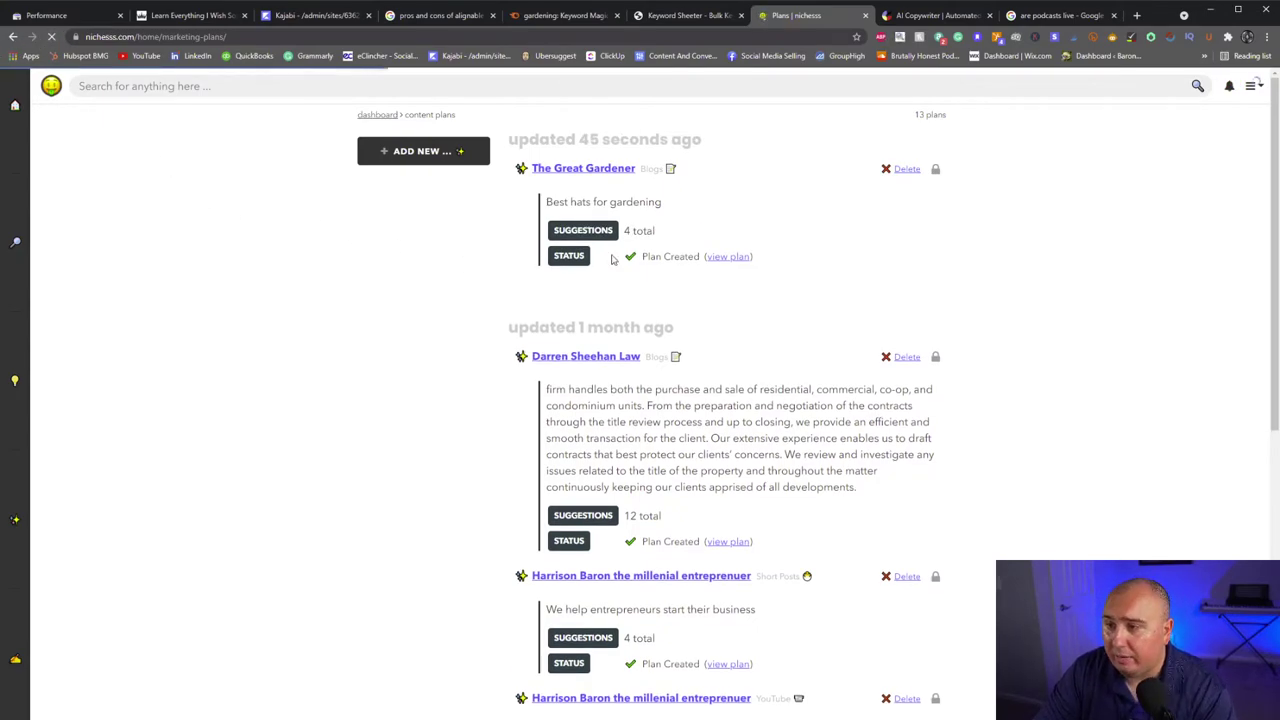
pyautogui.click(733, 257)
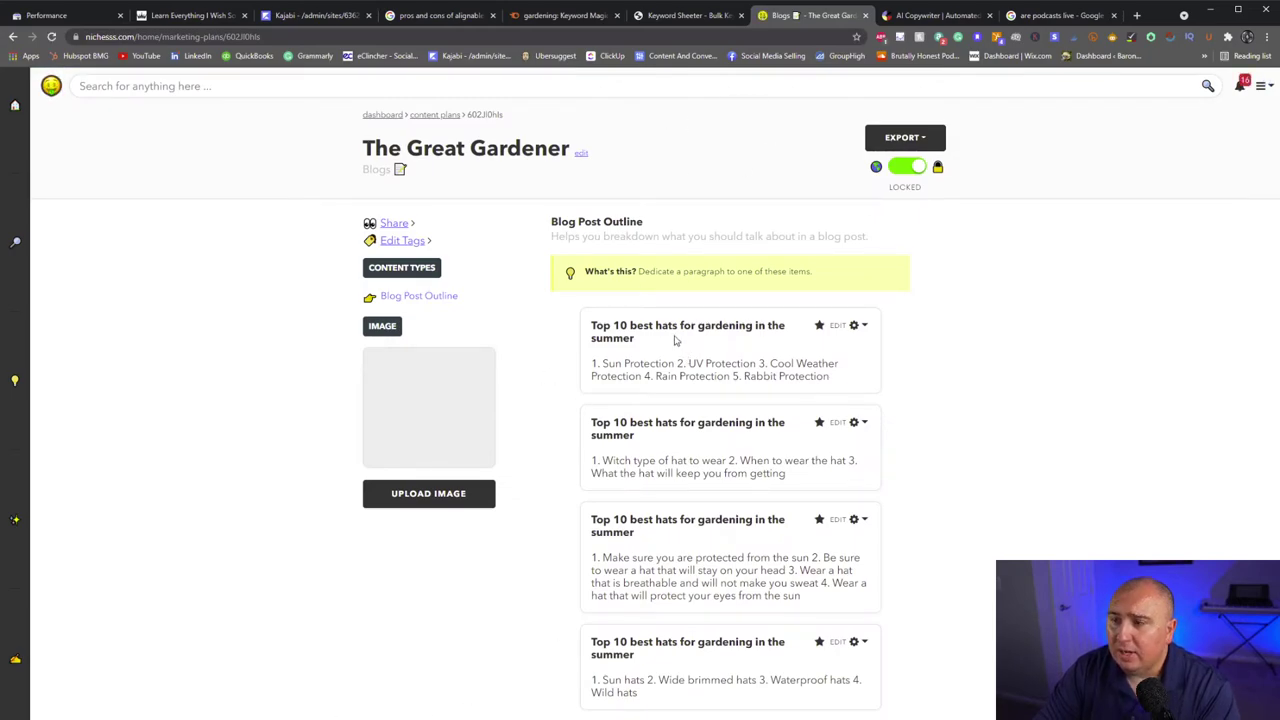
# Read through the generated blog post outlines for "Top 10 best hats for gardening in the summer"
pyautogui.moveTo(626, 363); pyautogui.dragTo(829, 363)
pyautogui.click(756, 363)
pyautogui.click(755, 379)
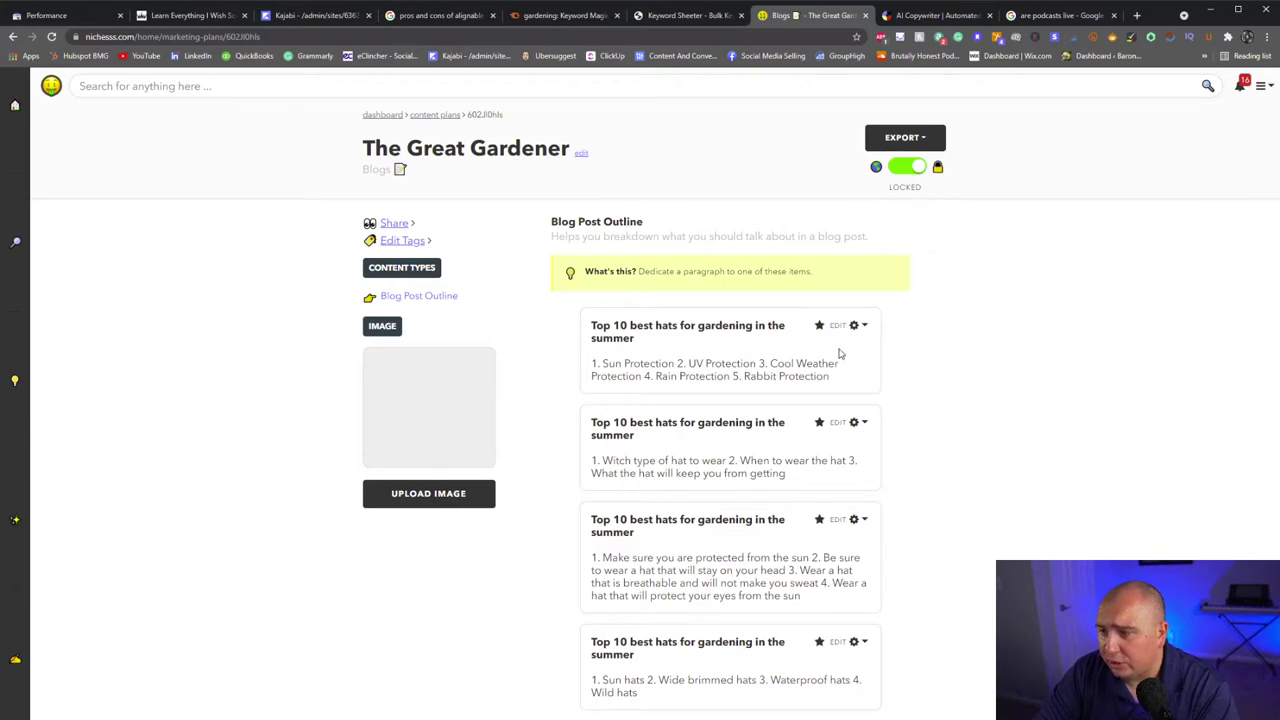
pyautogui.moveTo(656, 376); pyautogui.dragTo(772, 363)
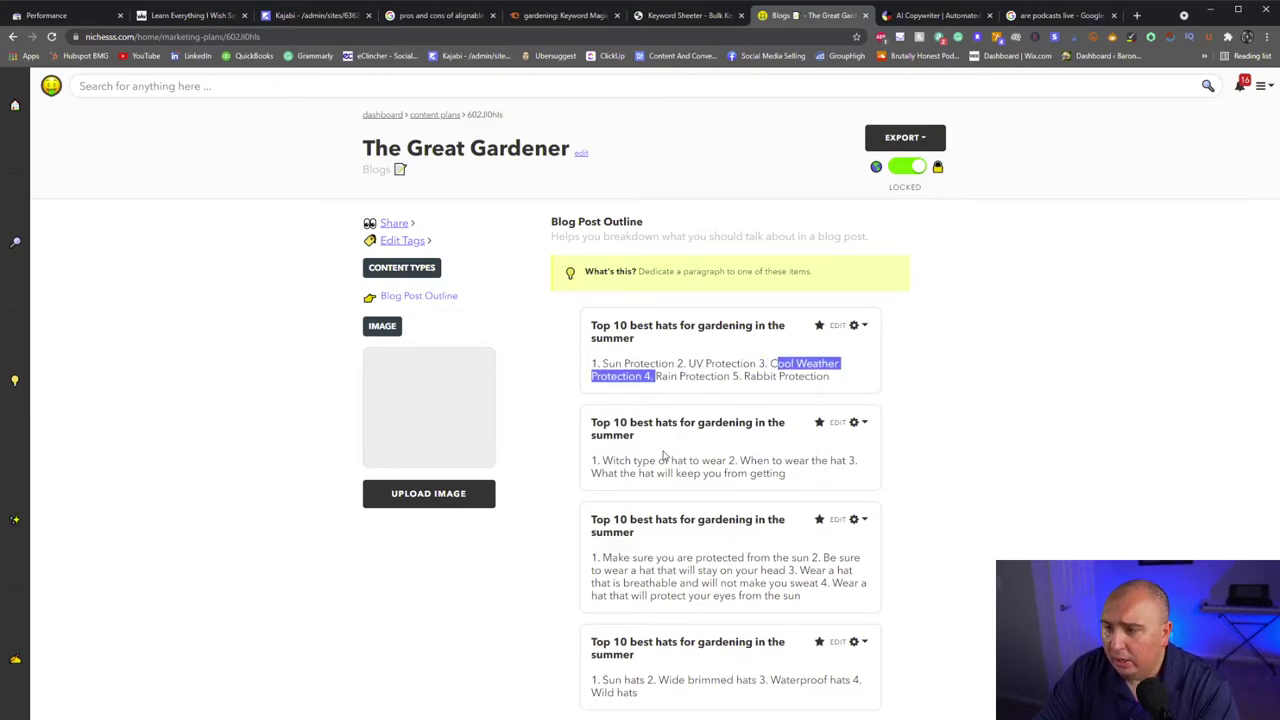
pyautogui.moveTo(613, 460); pyautogui.dragTo(741, 476)
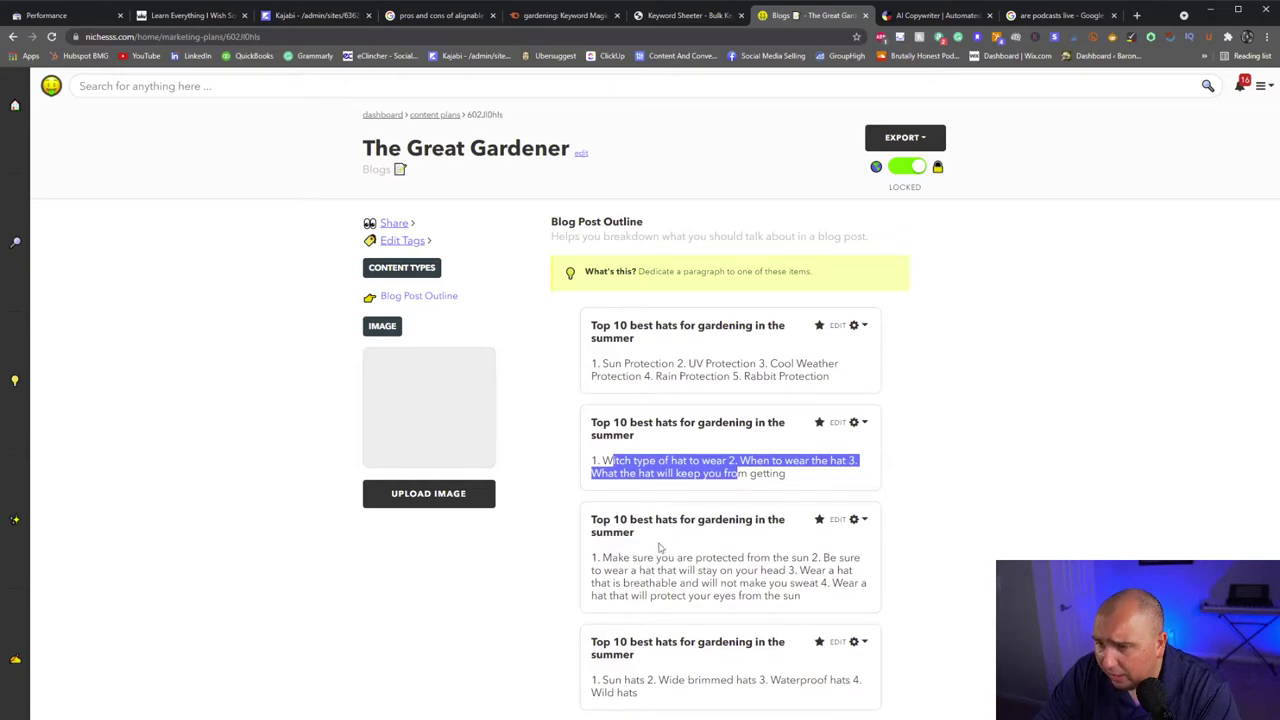
pyautogui.moveTo(629, 556); pyautogui.dragTo(839, 594)
pyautogui.click(946, 586)
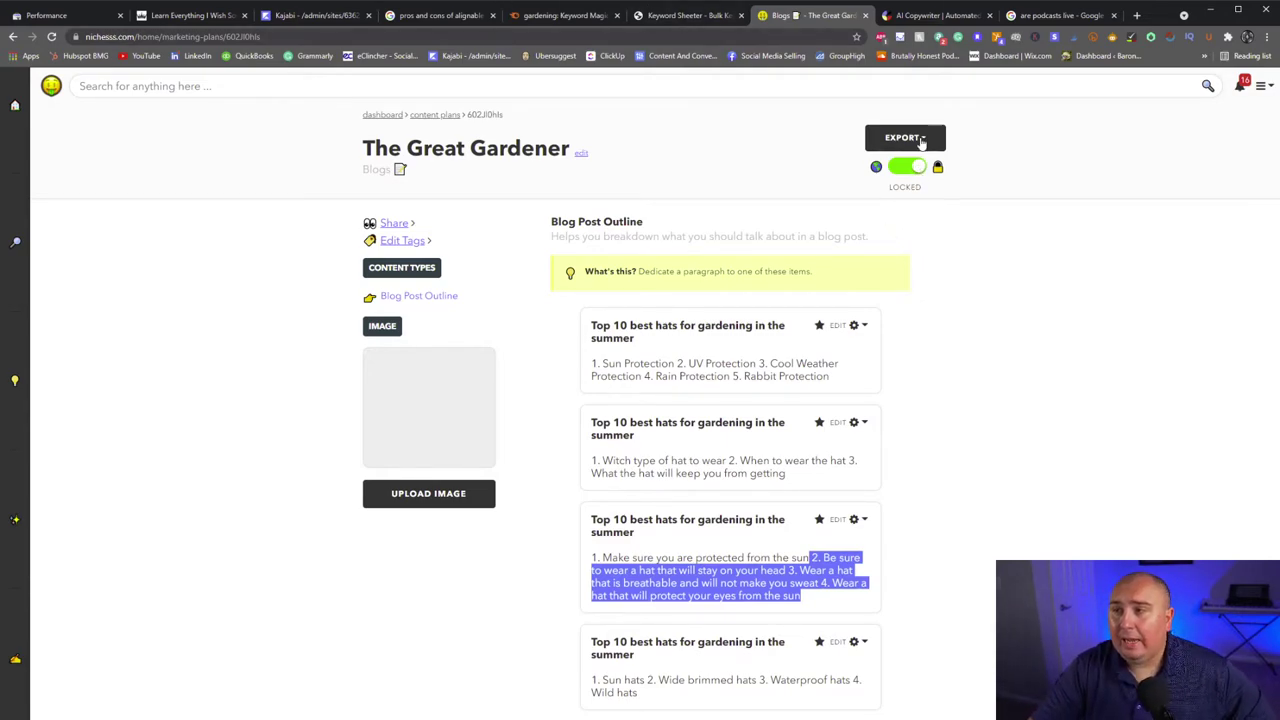
# Switch to Copysmith and review the headlines and descriptions of the generated gardening hat blog ideas
pyautogui.click(920, 15)
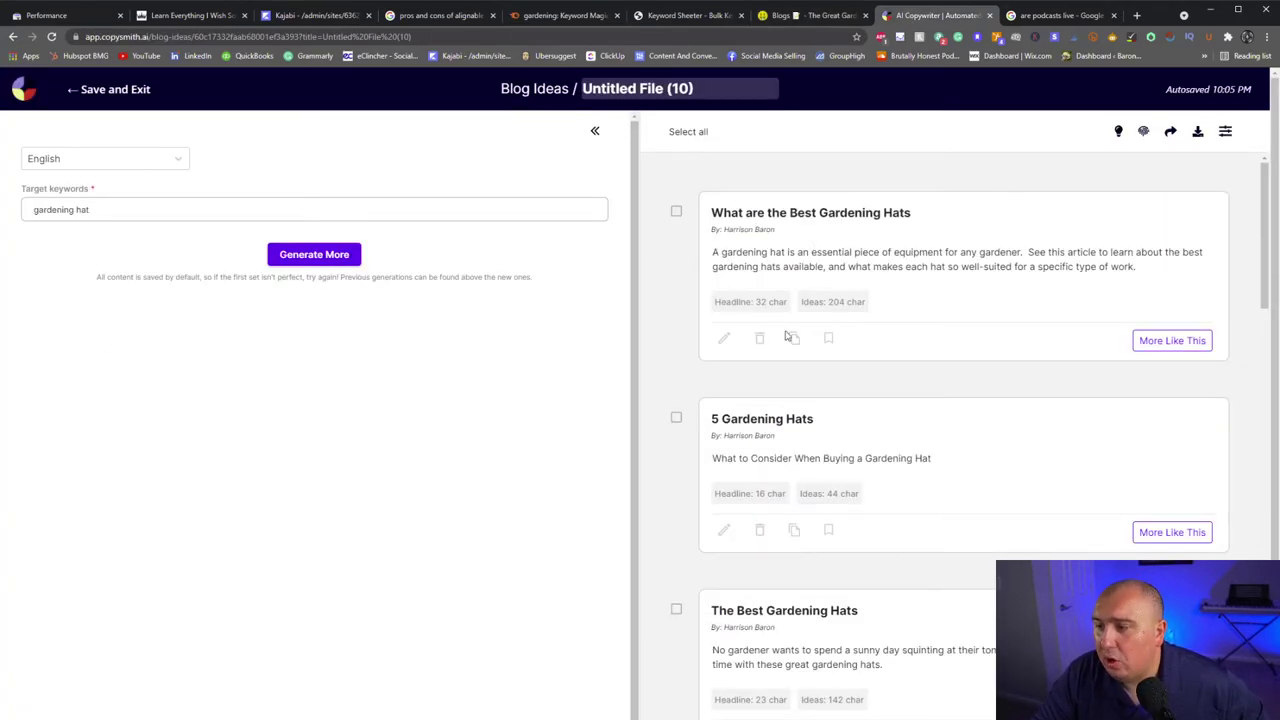
pyautogui.scroll(-2, 742, 453)
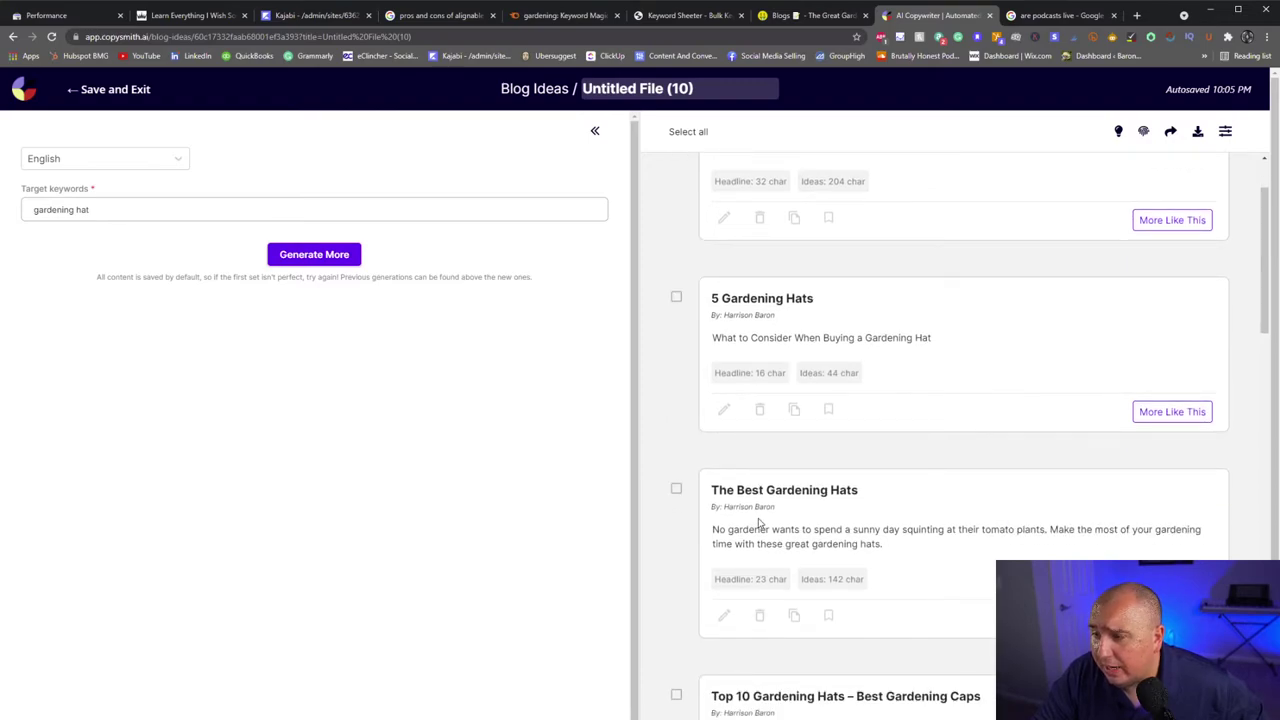
pyautogui.scroll(2, 757, 524)
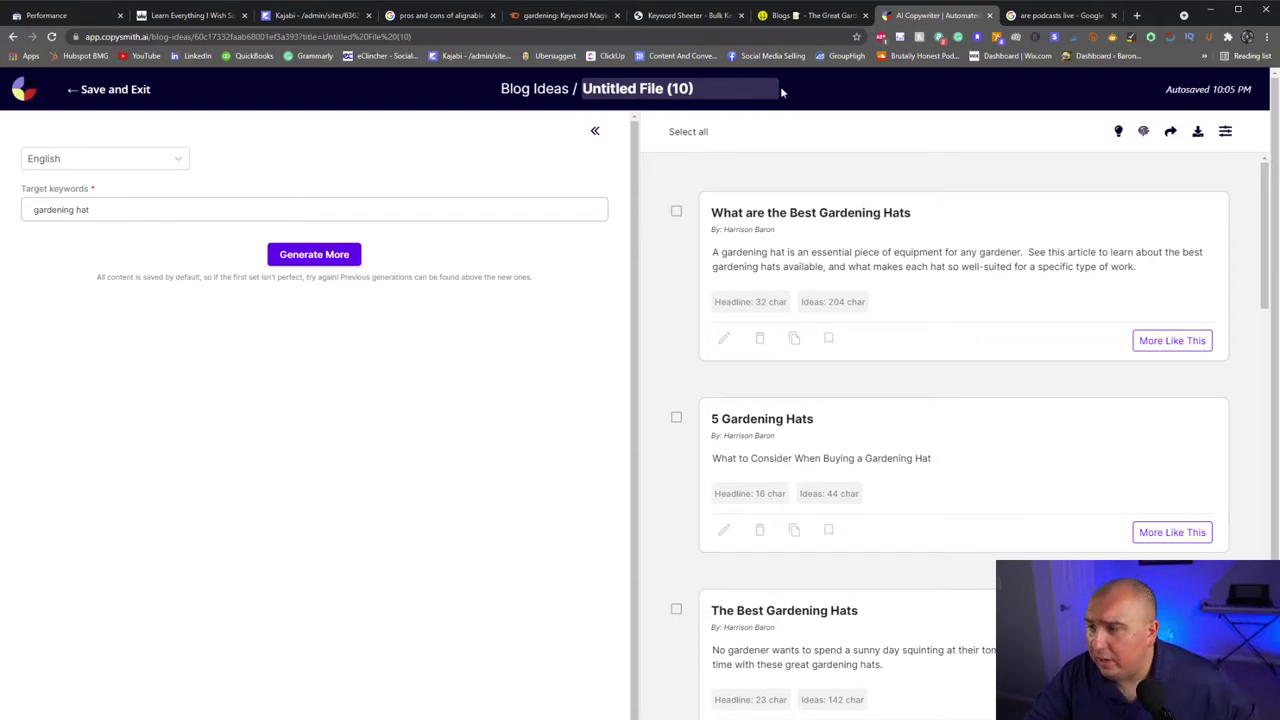
pyautogui.moveTo(1068, 252); pyautogui.dragTo(1138, 248)
pyautogui.click(1143, 286)
pyautogui.moveTo(727, 266); pyautogui.dragTo(1034, 268)
pyautogui.moveTo(1110, 252); pyautogui.dragTo(1145, 268)
pyautogui.scroll(-1, 1159, 312)
pyautogui.scroll(-7, 1159, 312)
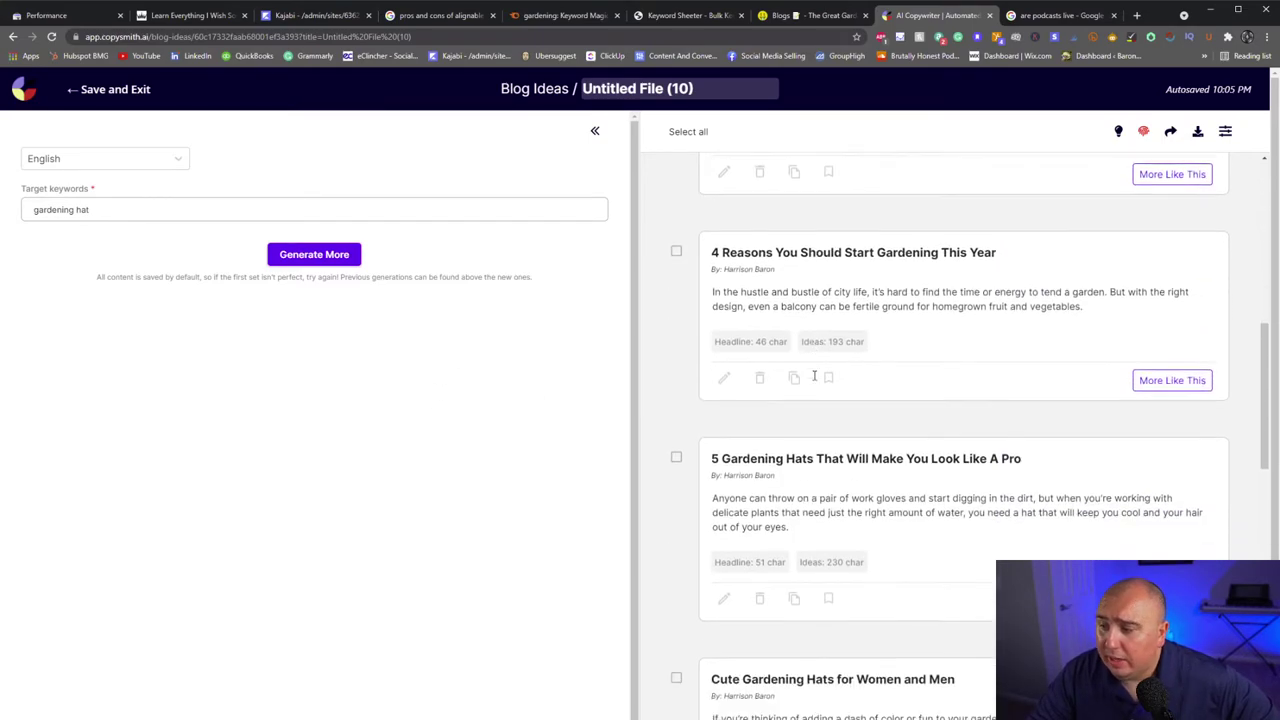
pyautogui.scroll(-7, 814, 375)
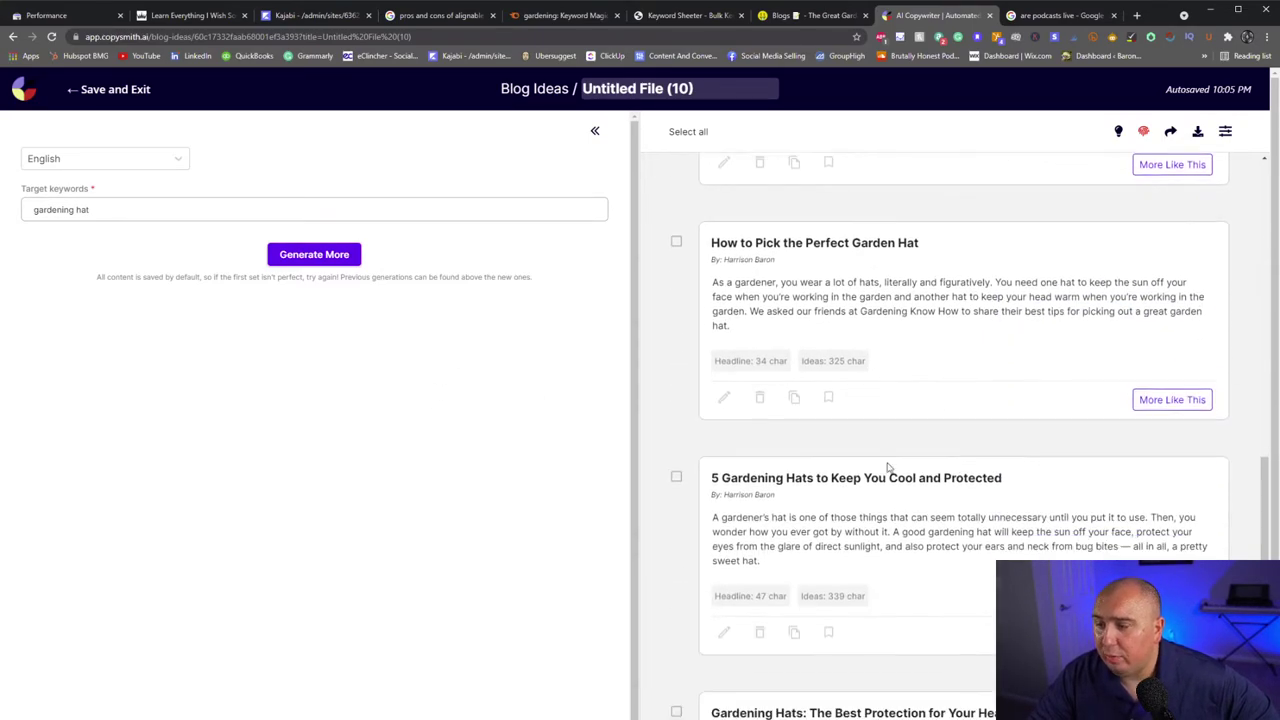
pyautogui.scroll(-1, 886, 466)
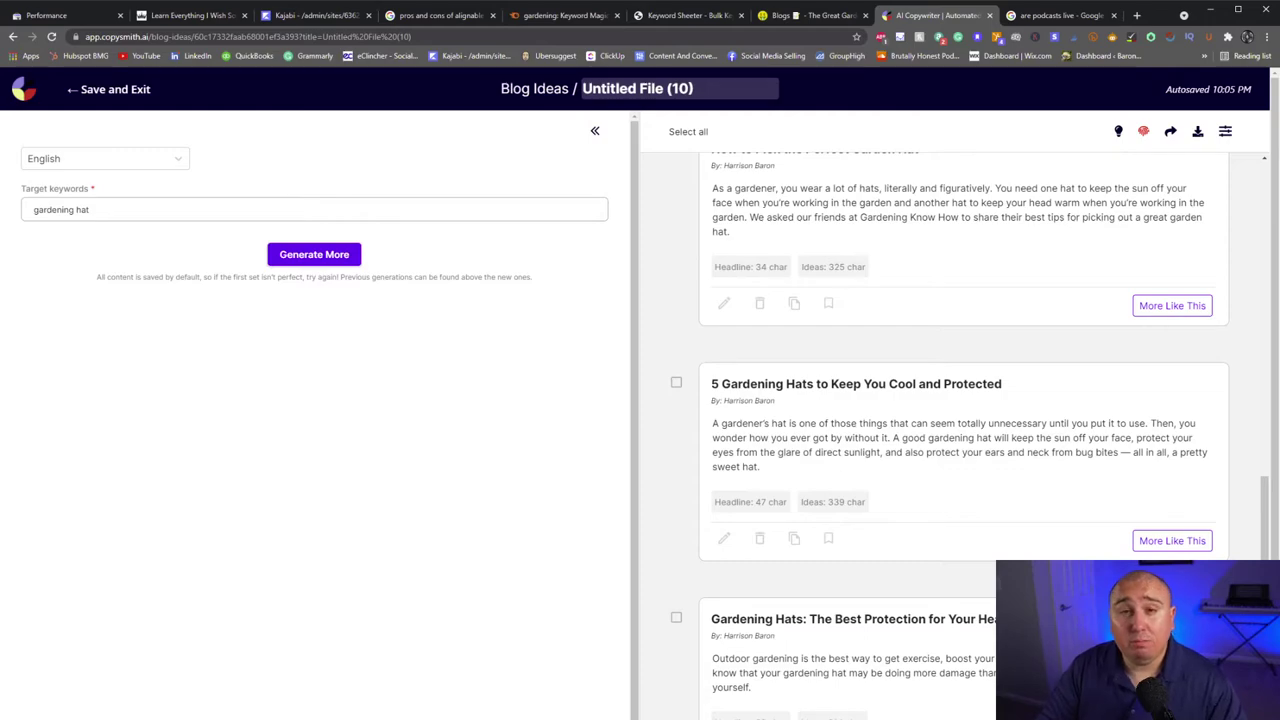
# Switch to Semrush and look through the gardening keyword list for further topics, comparing search volume and keyword difficulty
pyautogui.click(575, 15)
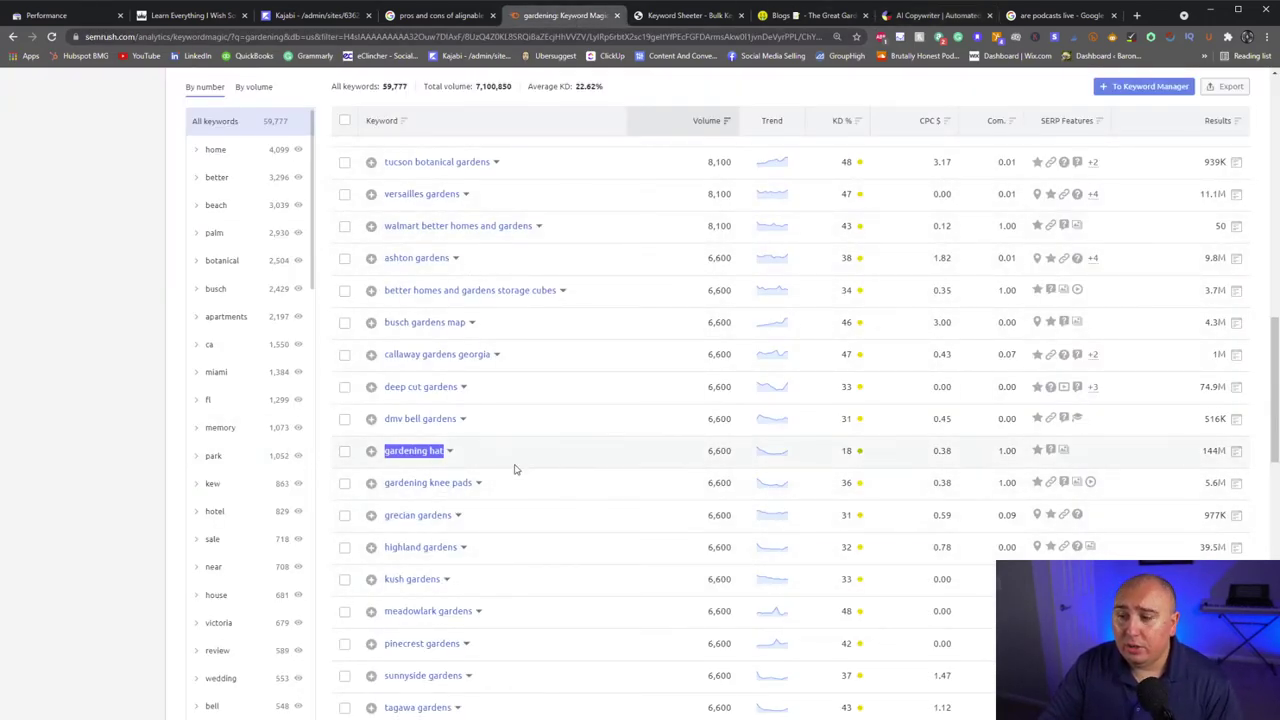
pyautogui.click(484, 465)
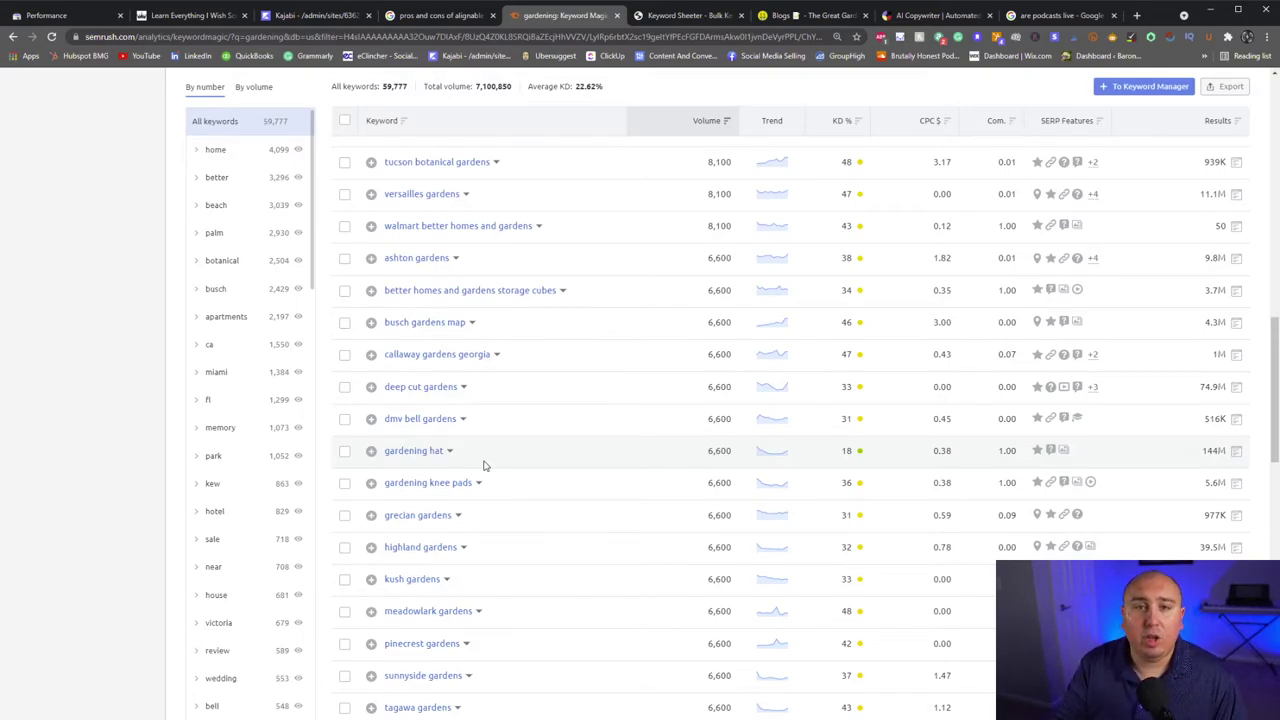
pyautogui.scroll(-2, 571, 394)
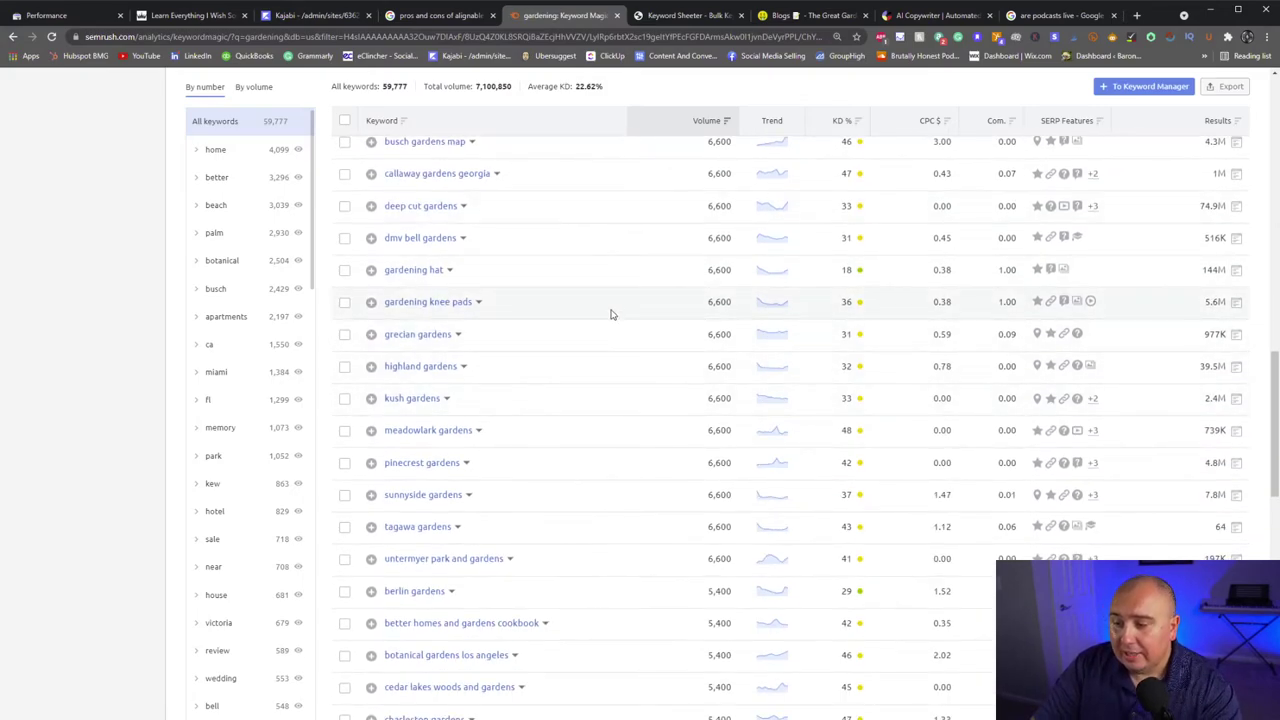
pyautogui.scroll(-2, 567, 585)
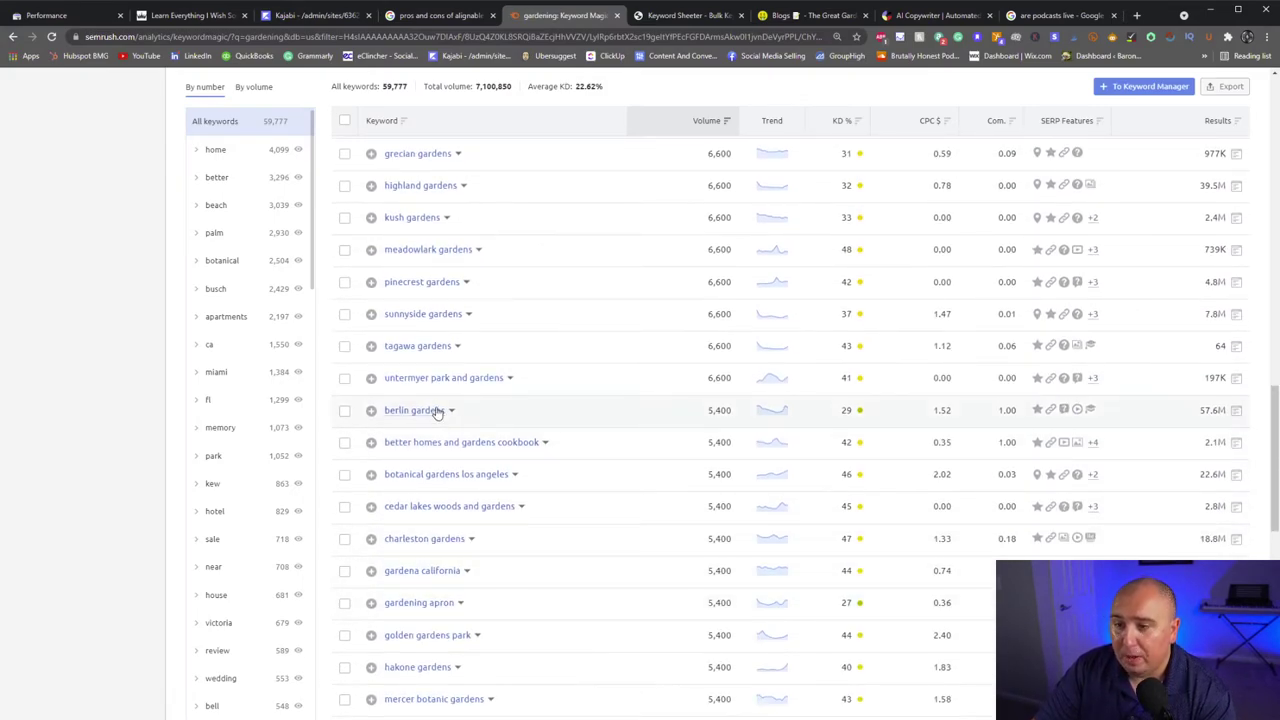
pyautogui.scroll(-3, 694, 423)
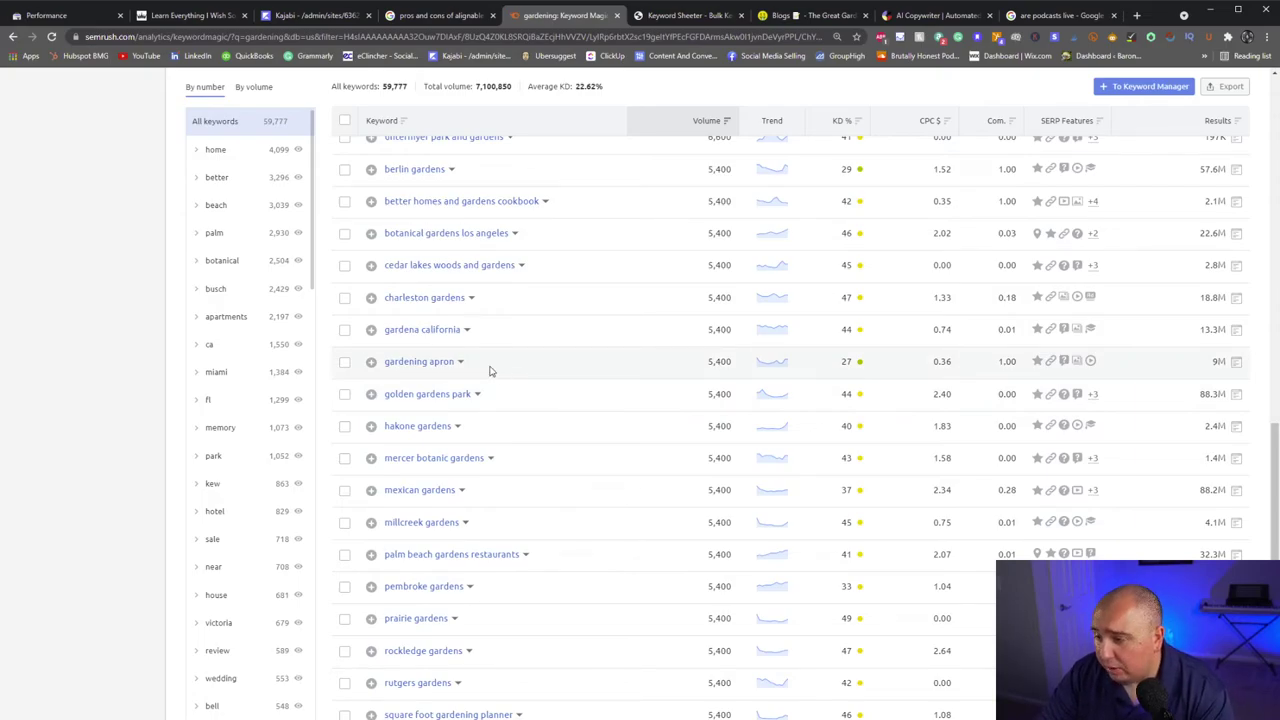
pyautogui.scroll(-10, 690, 383)
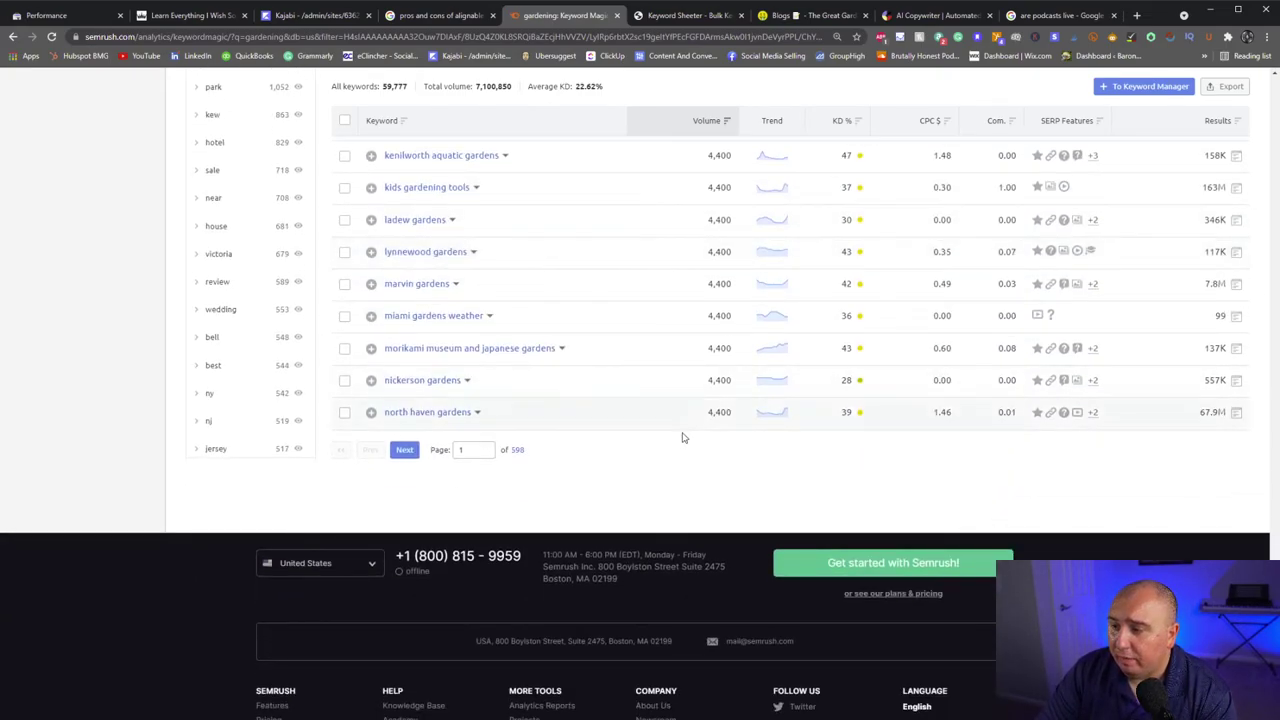
pyautogui.scroll(3, 480, 398)
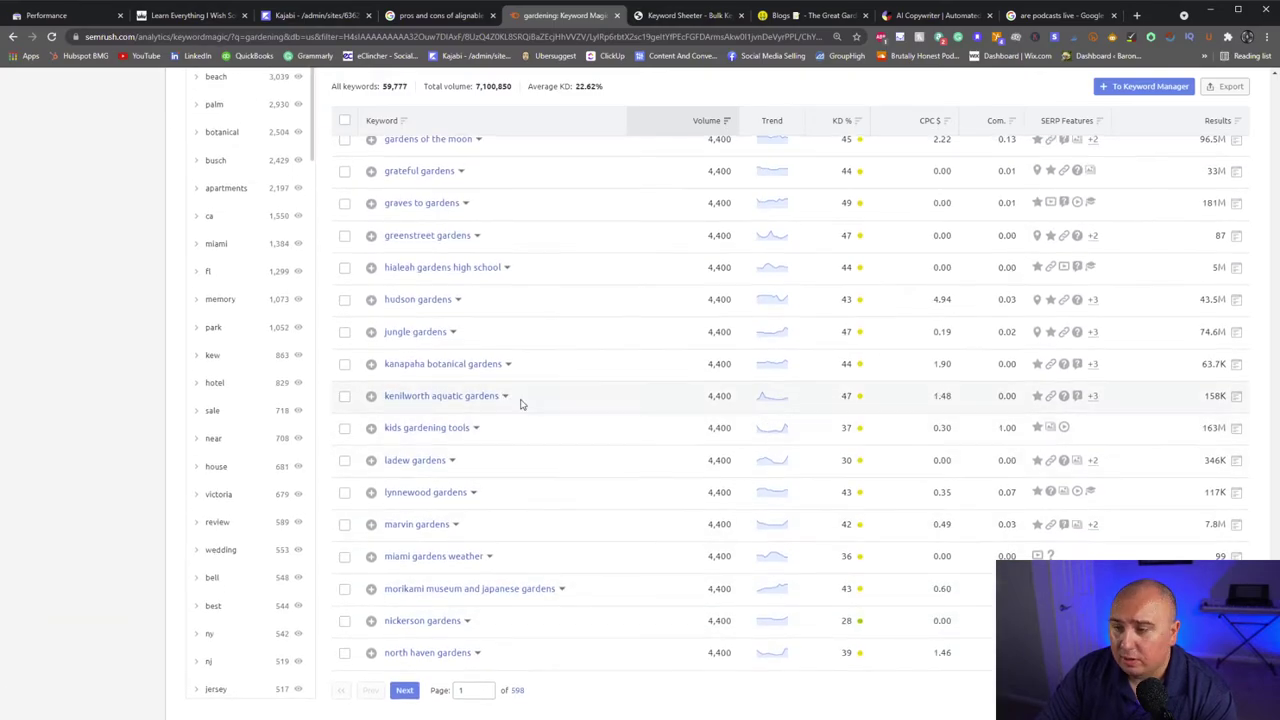
pyautogui.scroll(-1, 515, 480)
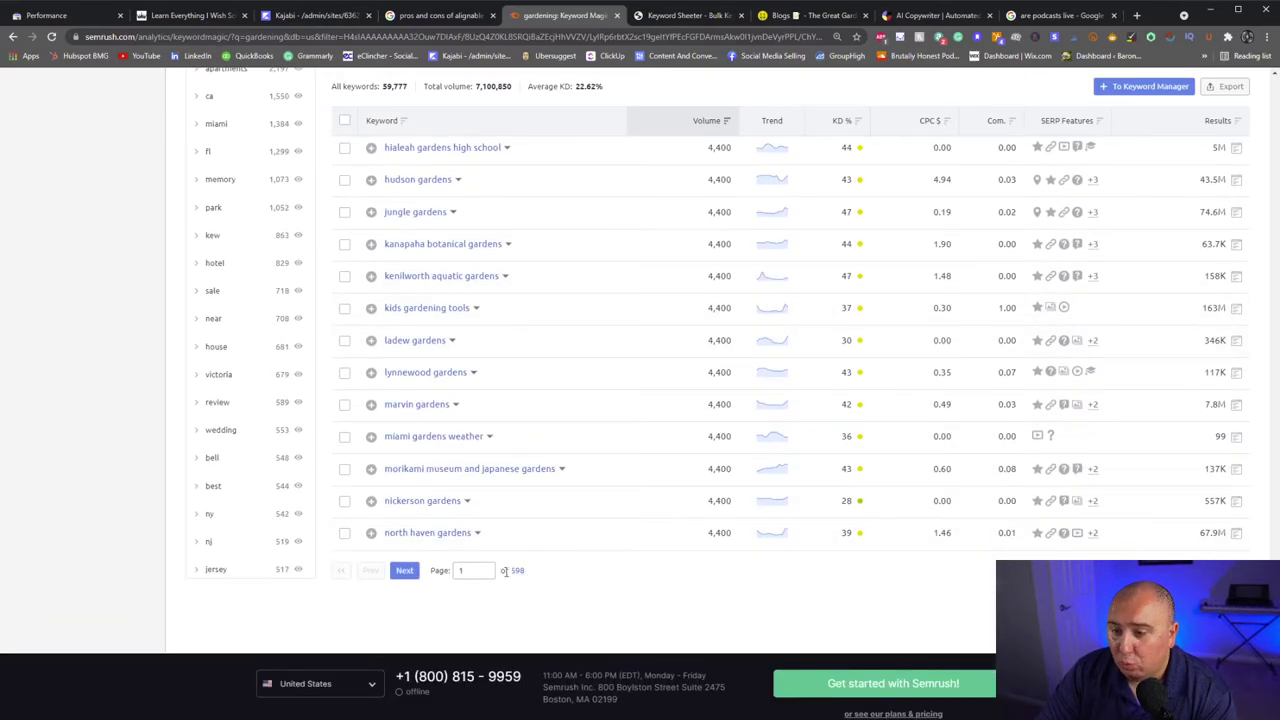
pyautogui.scroll(20, 615, 565)
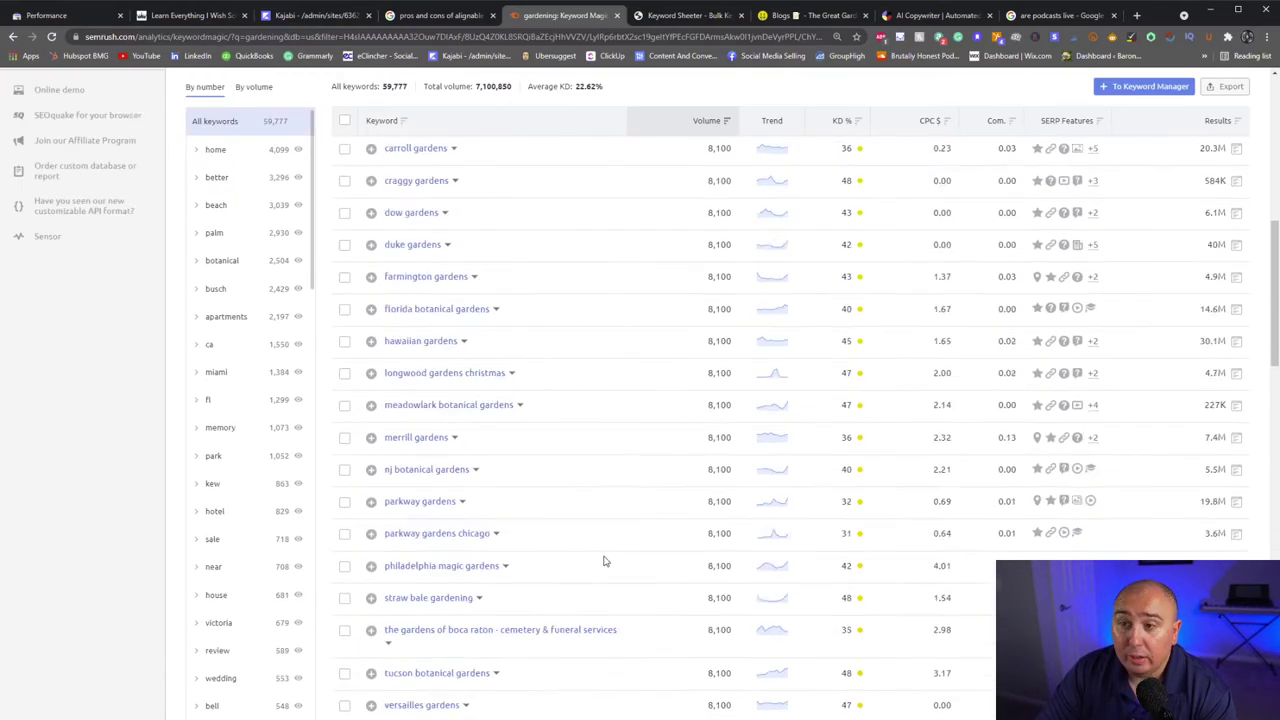
pyautogui.scroll(3, 606, 561)
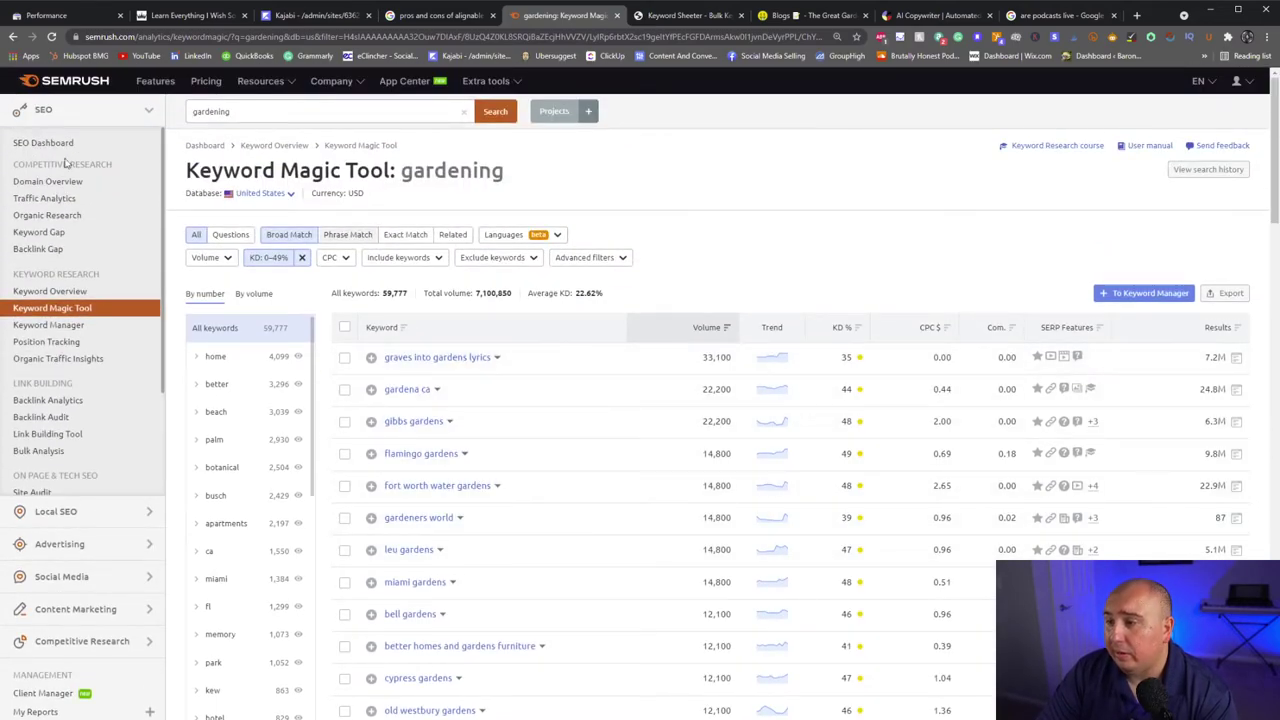
# Narrow the gardening keywords to a custom keyword difficulty range of 0 to 30
pyautogui.click(272, 257)
pyautogui.doubleClick(318, 409)
pyautogui.write('49')
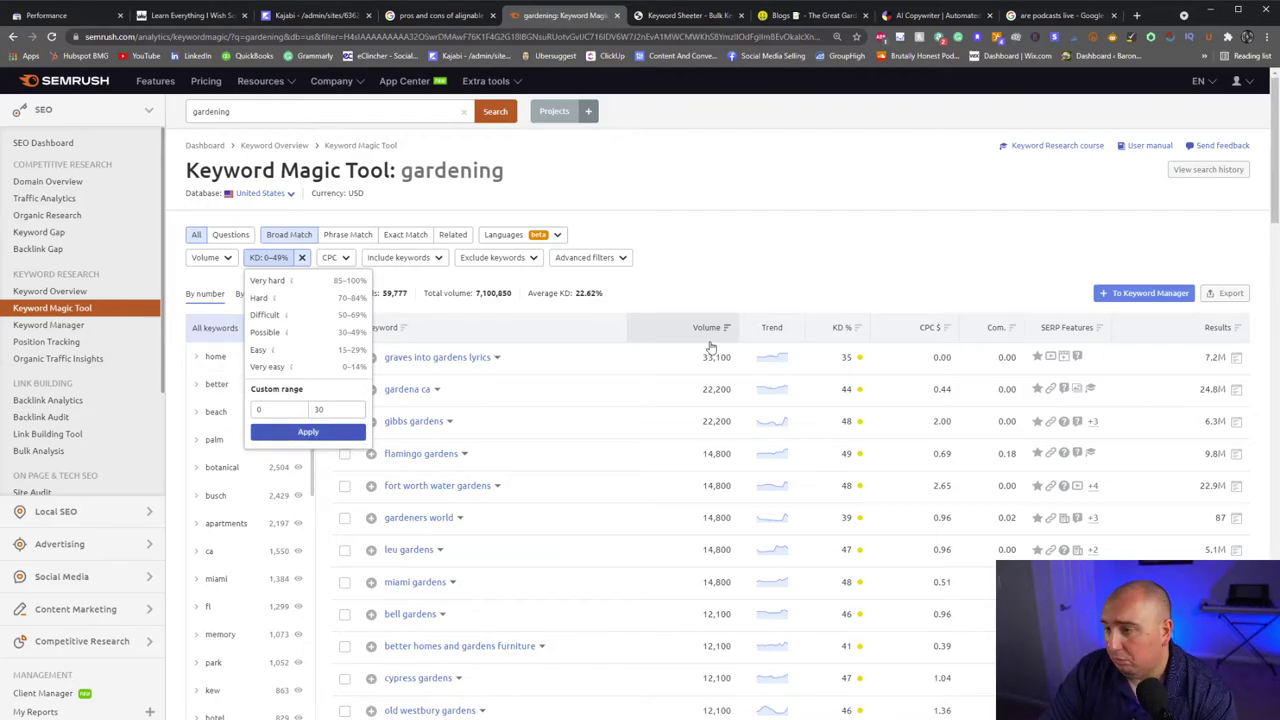
pyautogui.click(286, 431)
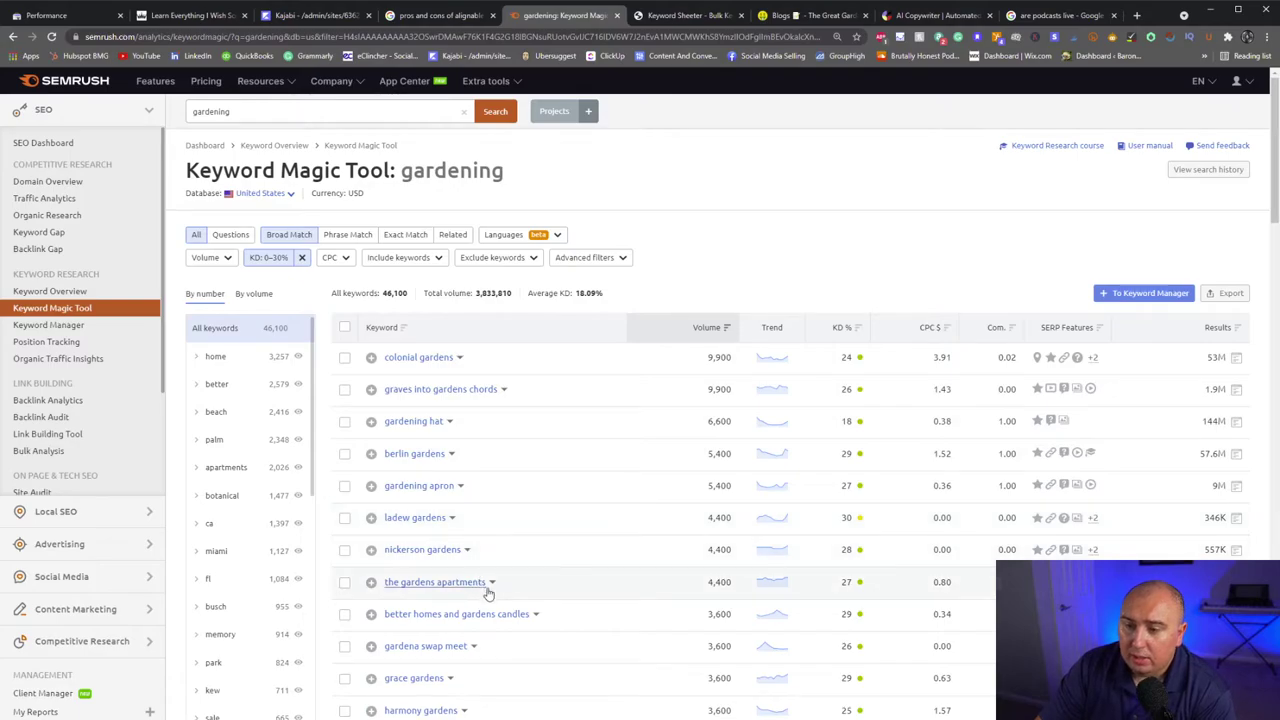
# Browse the narrowed keyword list for easy blog topics, comparing volume and difficulty
pyautogui.scroll(-1, 490, 598)
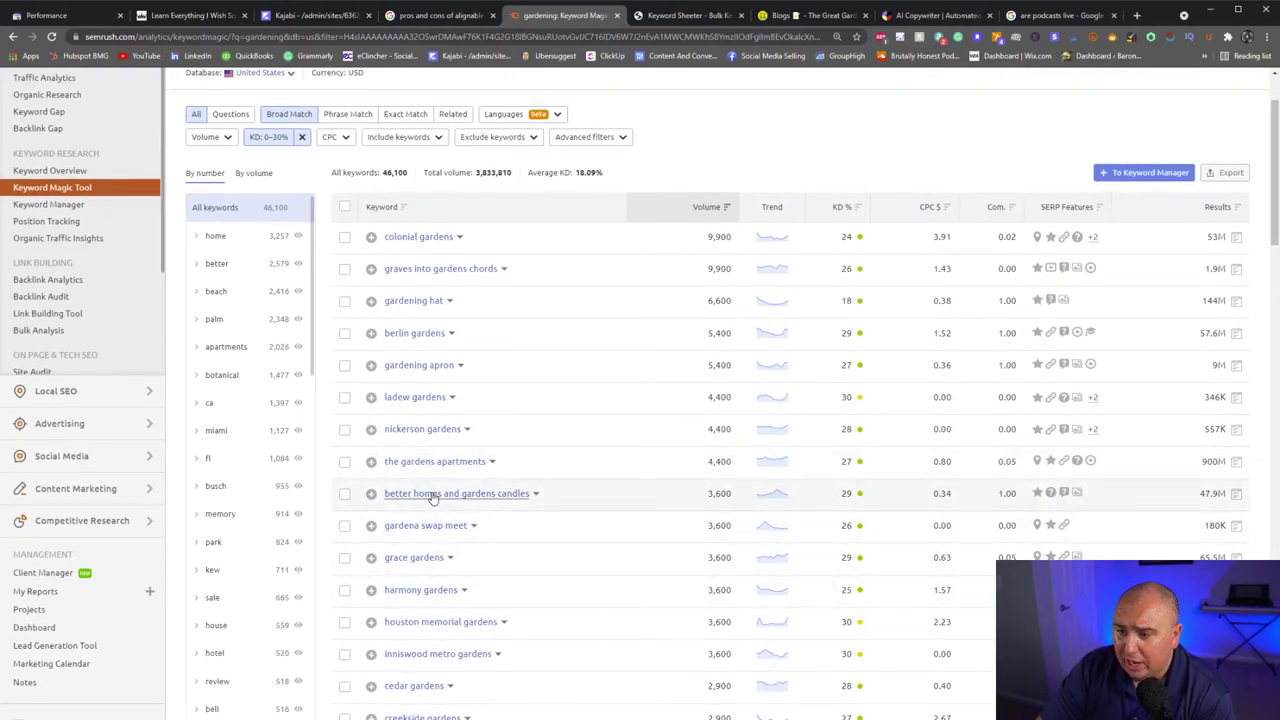
pyautogui.scroll(-1, 430, 499)
pyautogui.scroll(-1, 450, 593)
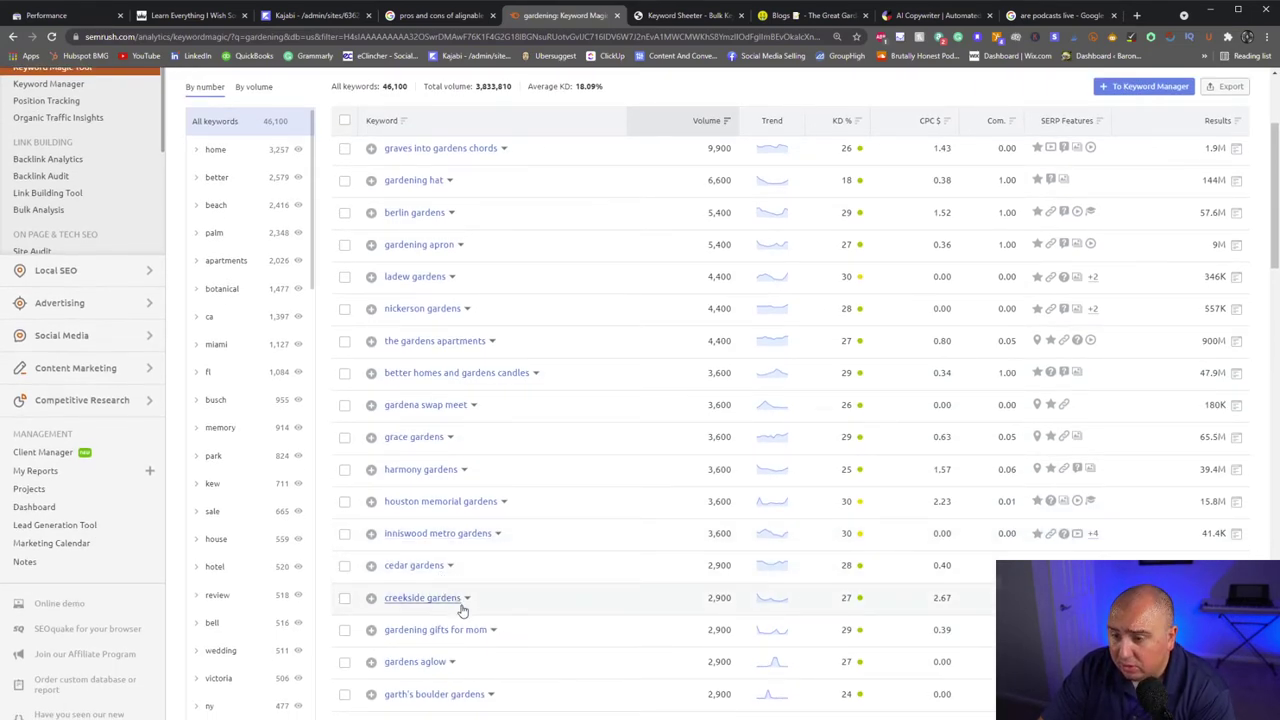
pyautogui.scroll(-2, 463, 606)
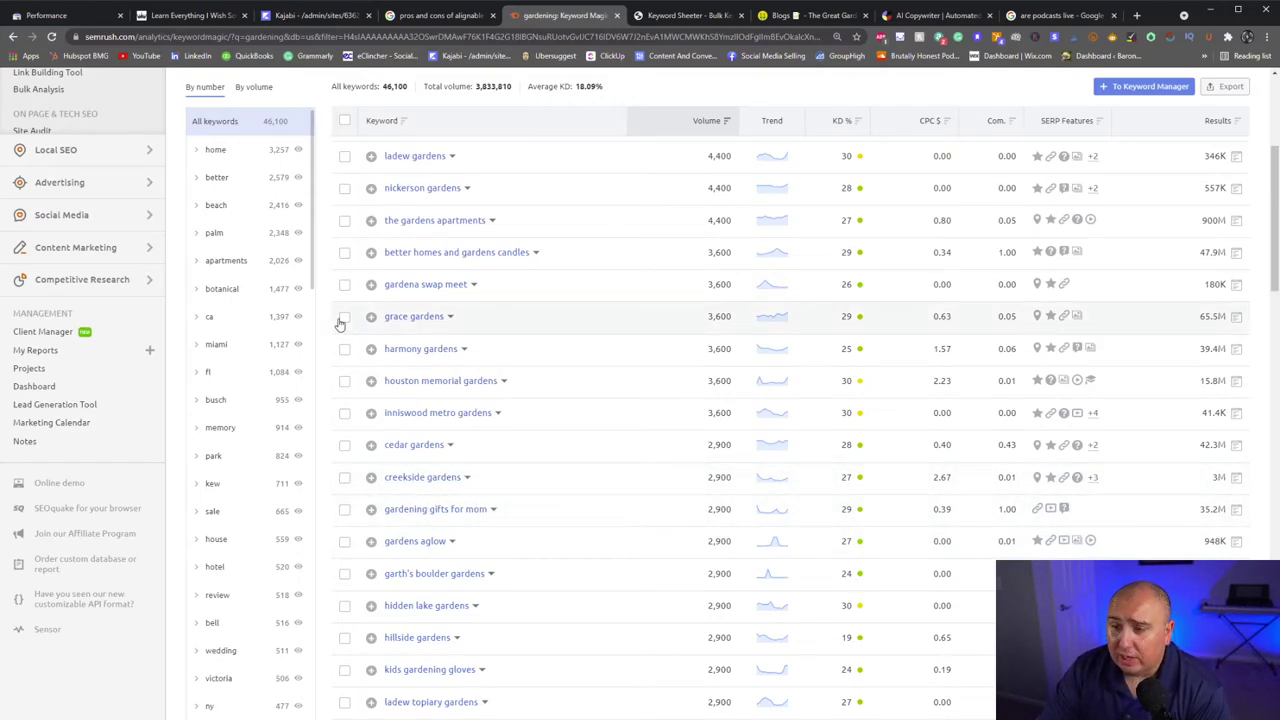
pyautogui.scroll(-1, 517, 679)
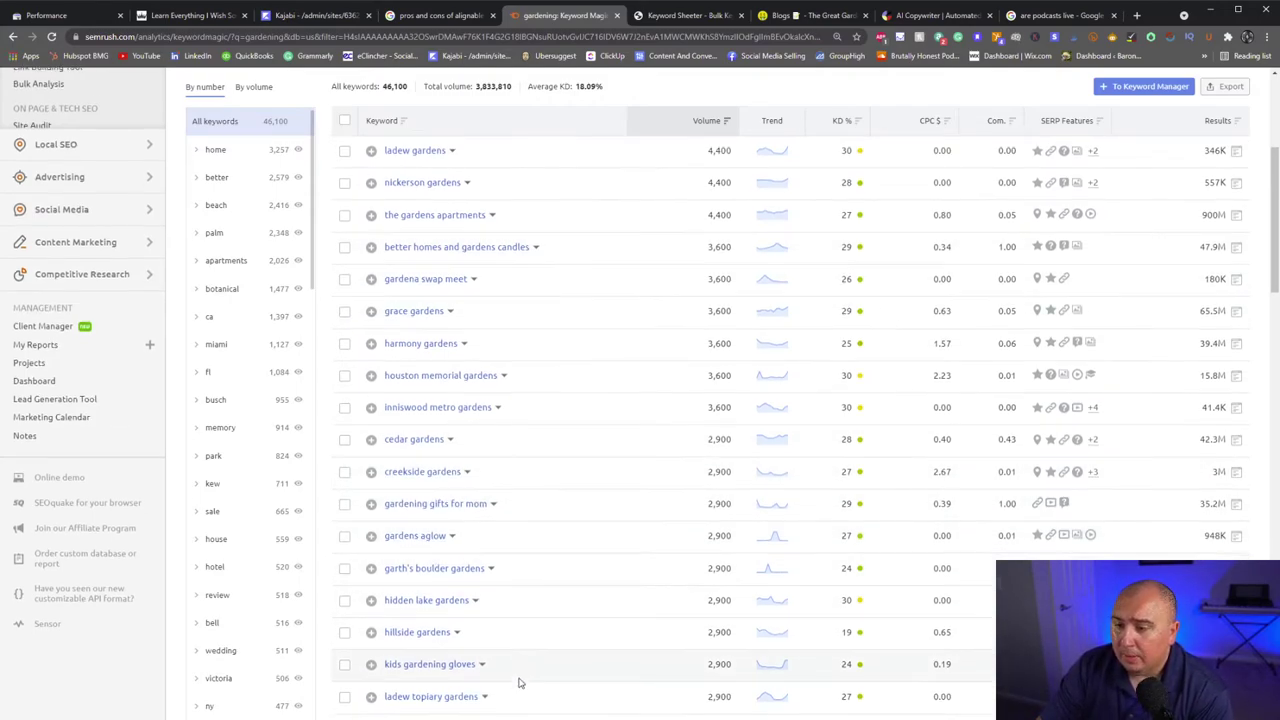
pyautogui.scroll(-1, 517, 679)
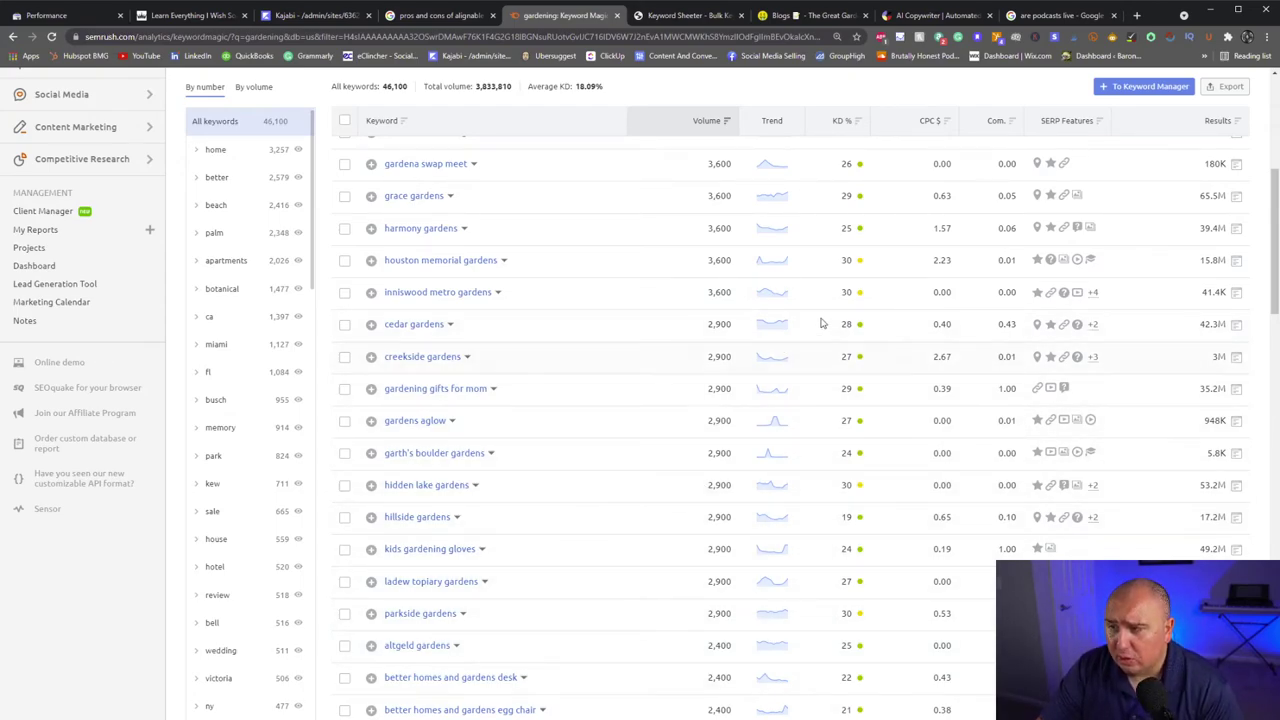
# Revisit Keyword Sheeter, the nichesss outline plan and the Copysmith blog ideas to recap the results
pyautogui.click(665, 14)
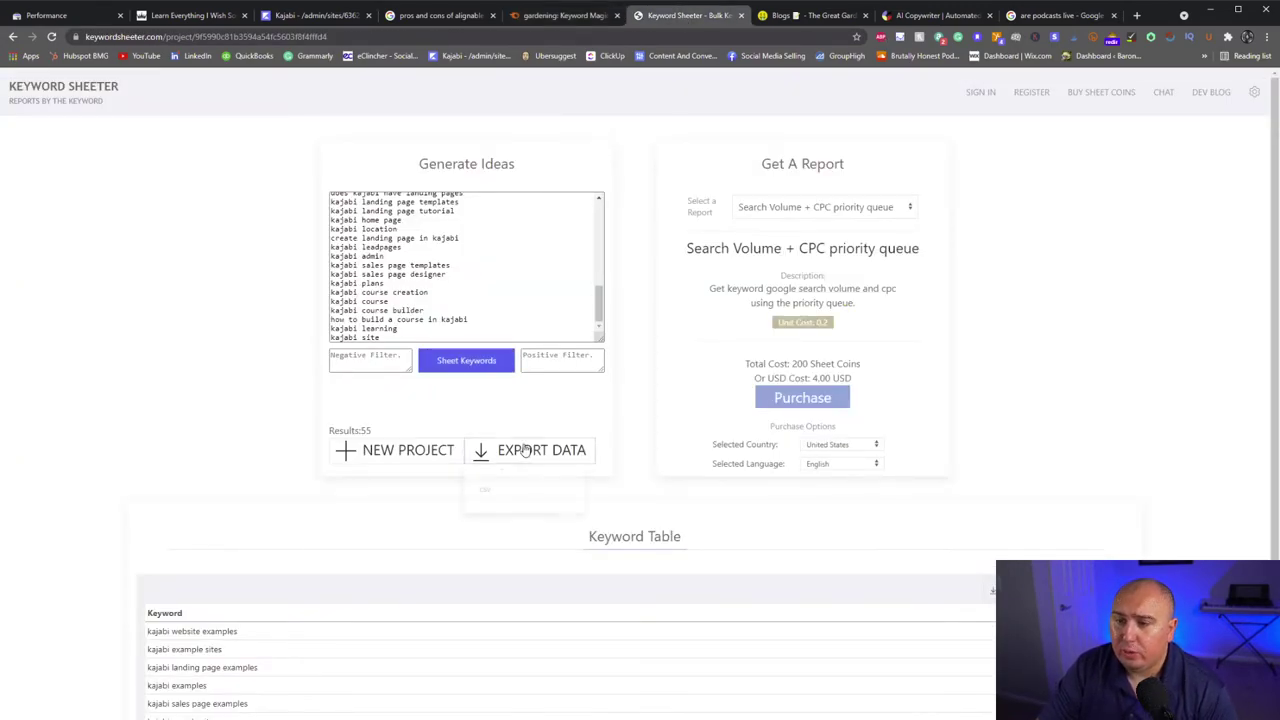
pyautogui.click(790, 17)
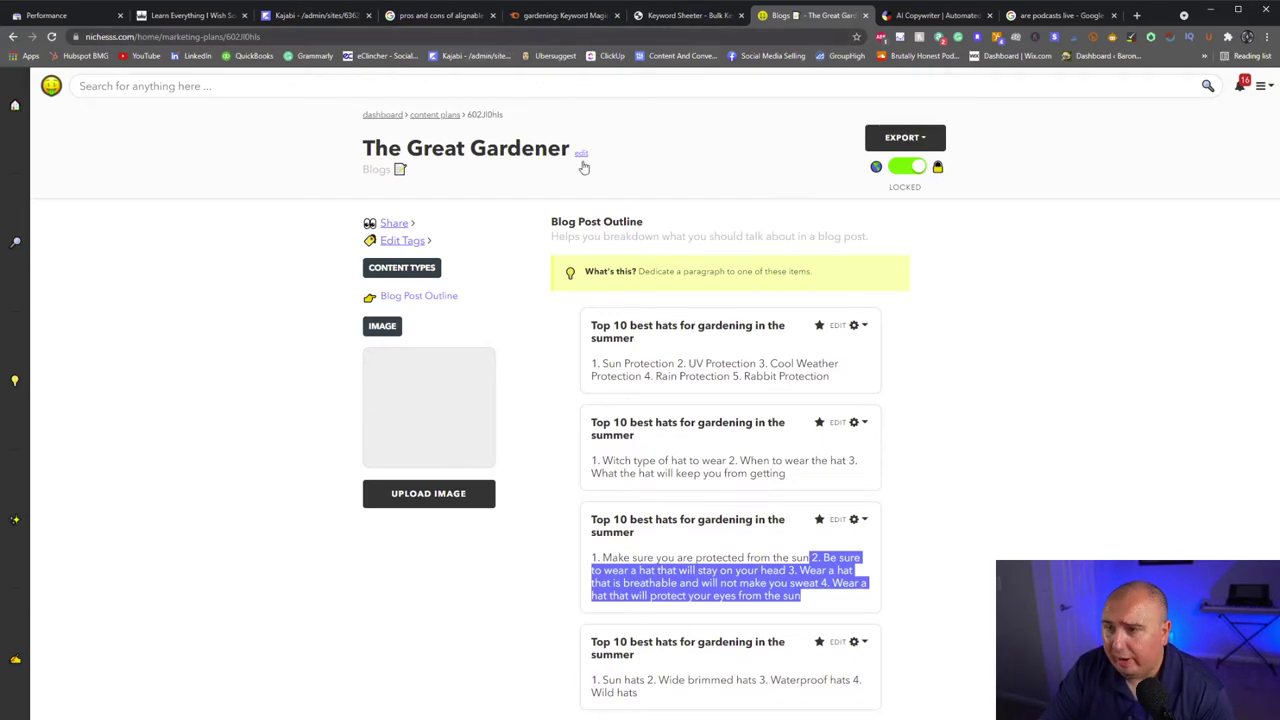
pyautogui.click(912, 16)
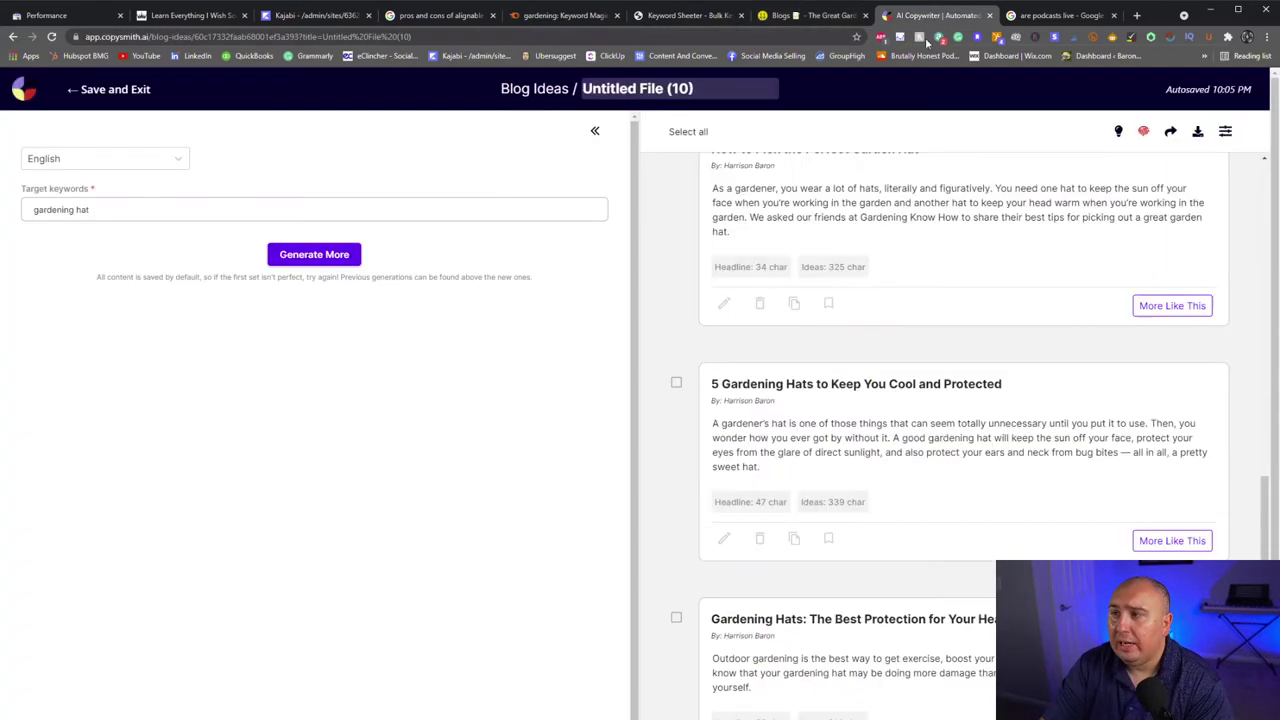
pyautogui.scroll(15, 796, 235)
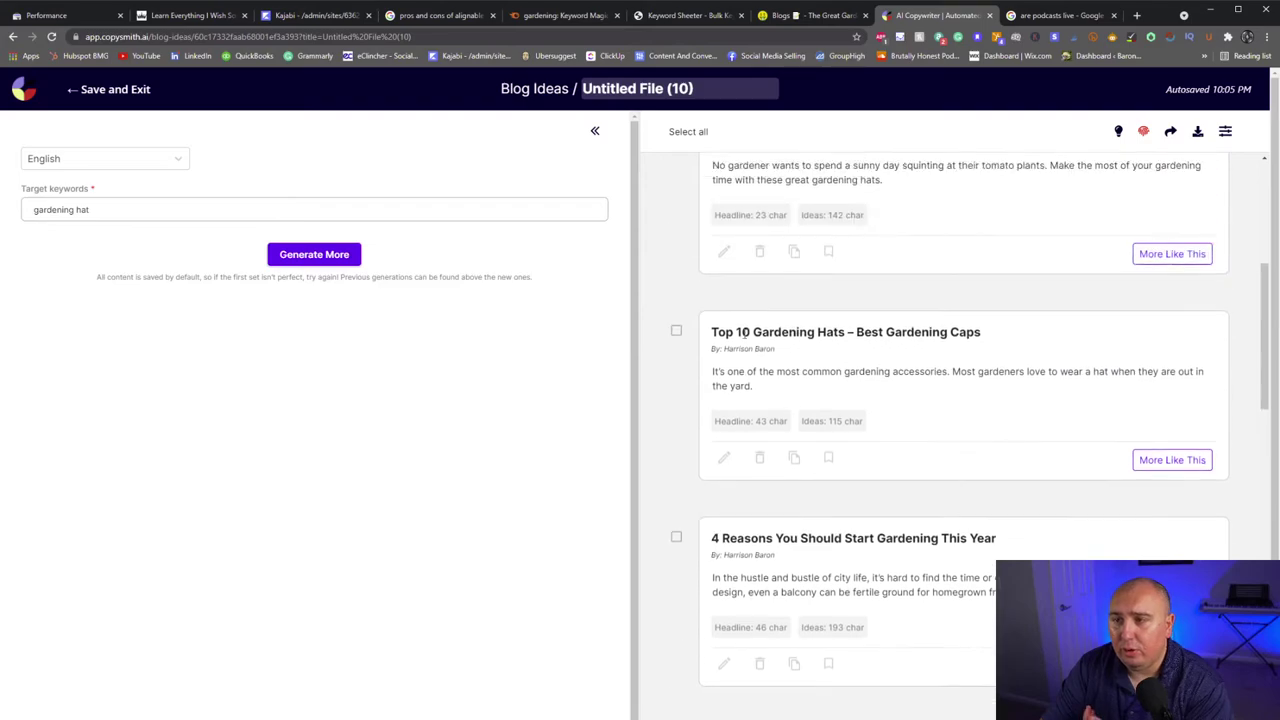
# Skim the Copysmith gardening hat ideas, then switch to Keyword Sheeter and look through its table of Kajabi keywords
pyautogui.scroll(2, 745, 340)
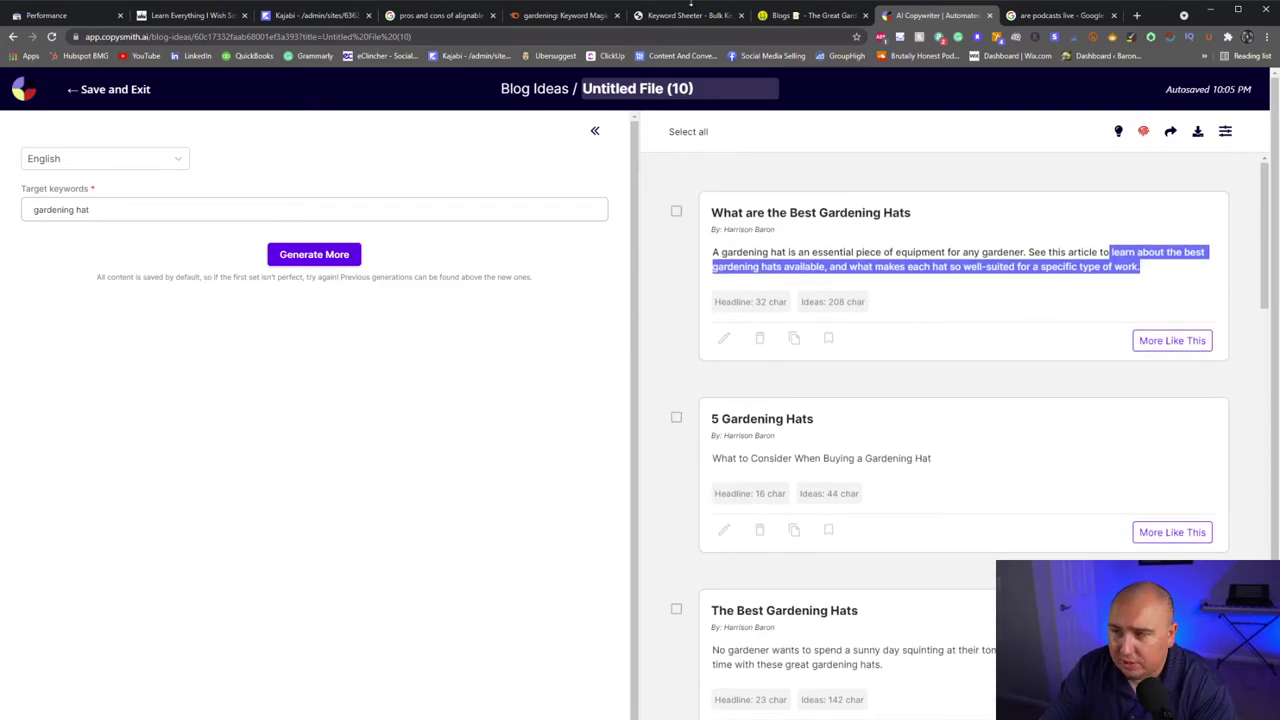
pyautogui.scroll(-10, 832, 242)
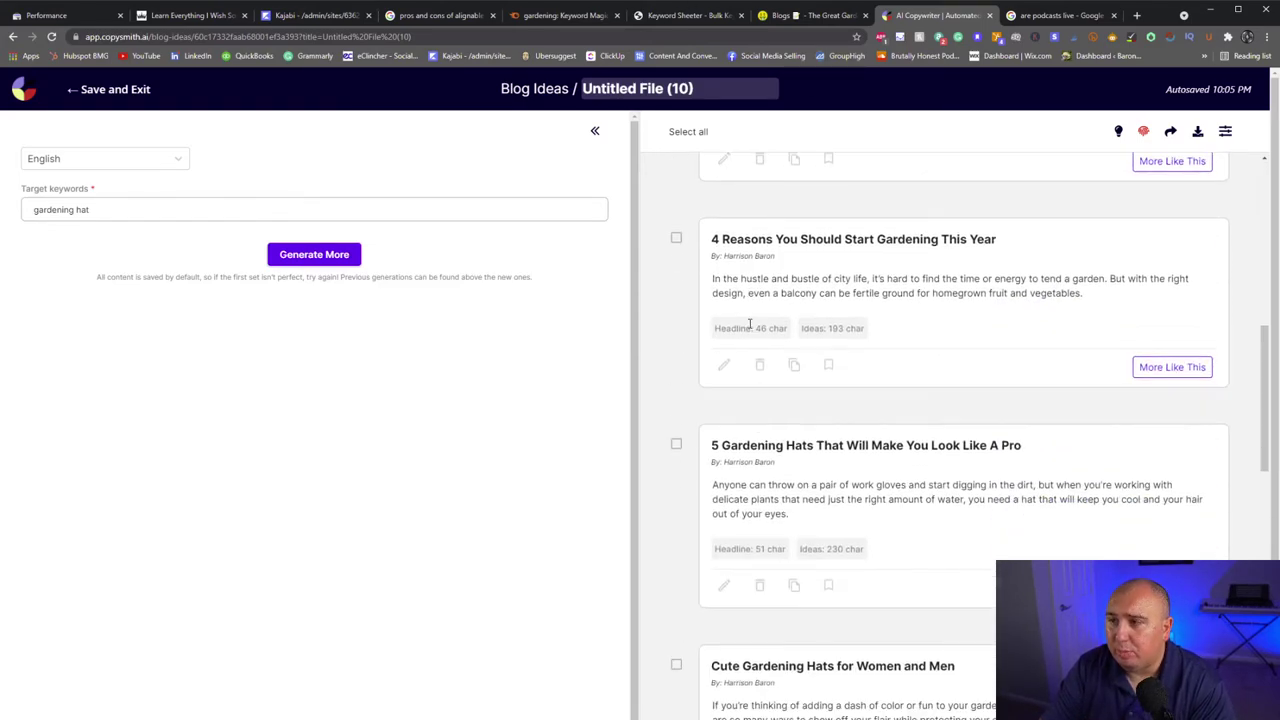
pyautogui.click(657, 15)
pyautogui.scroll(-4, 484, 460)
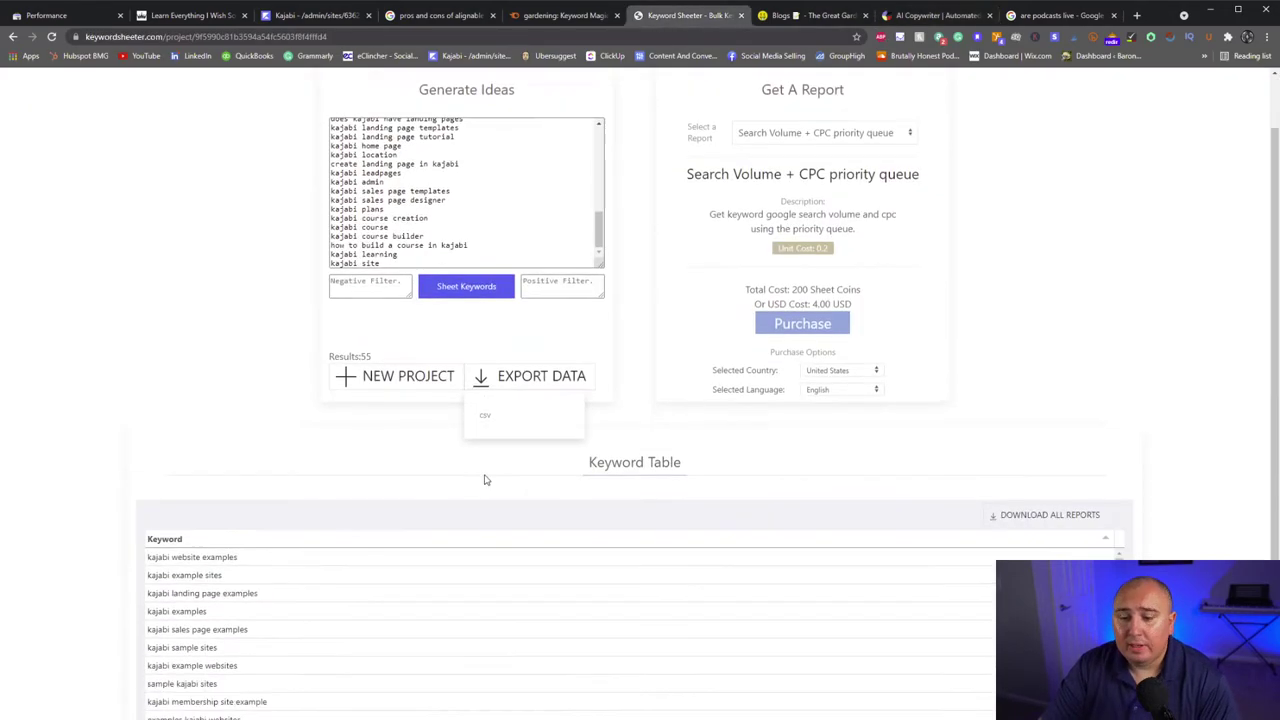
pyautogui.scroll(-4, 450, 380)
pyautogui.scroll(4, 400, 391)
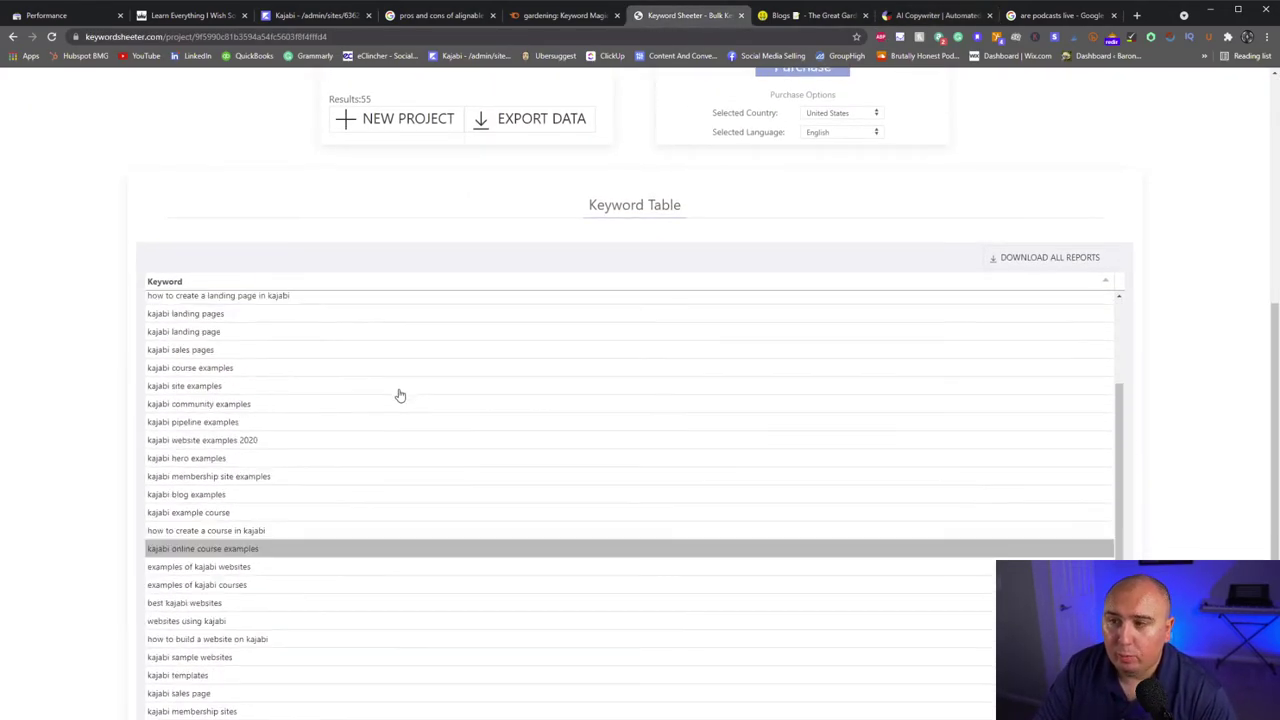
pyautogui.scroll(2, 608, 114)
pyautogui.scroll(-3, 497, 318)
pyautogui.scroll(-6, 528, 346)
pyautogui.scroll(10, 326, 566)
pyautogui.scroll(3, 193, 557)
pyautogui.scroll(2, 600, 535)
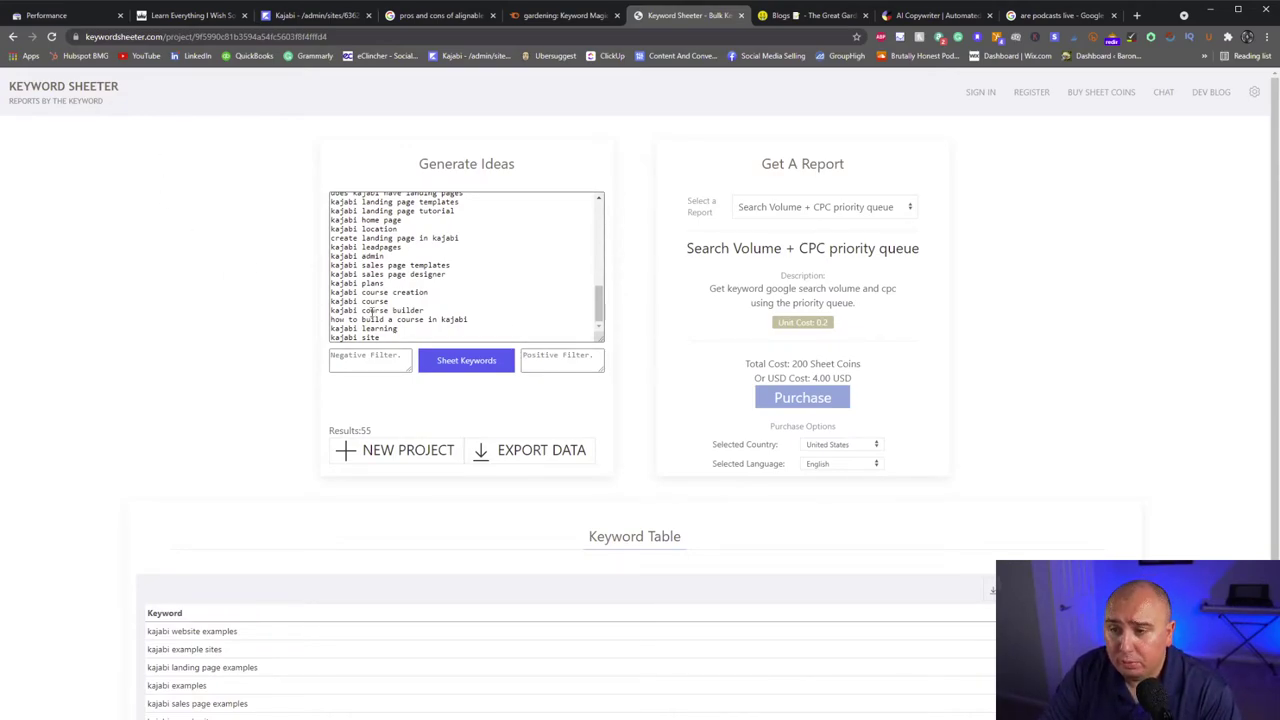
pyautogui.scroll(6, 477, 286)
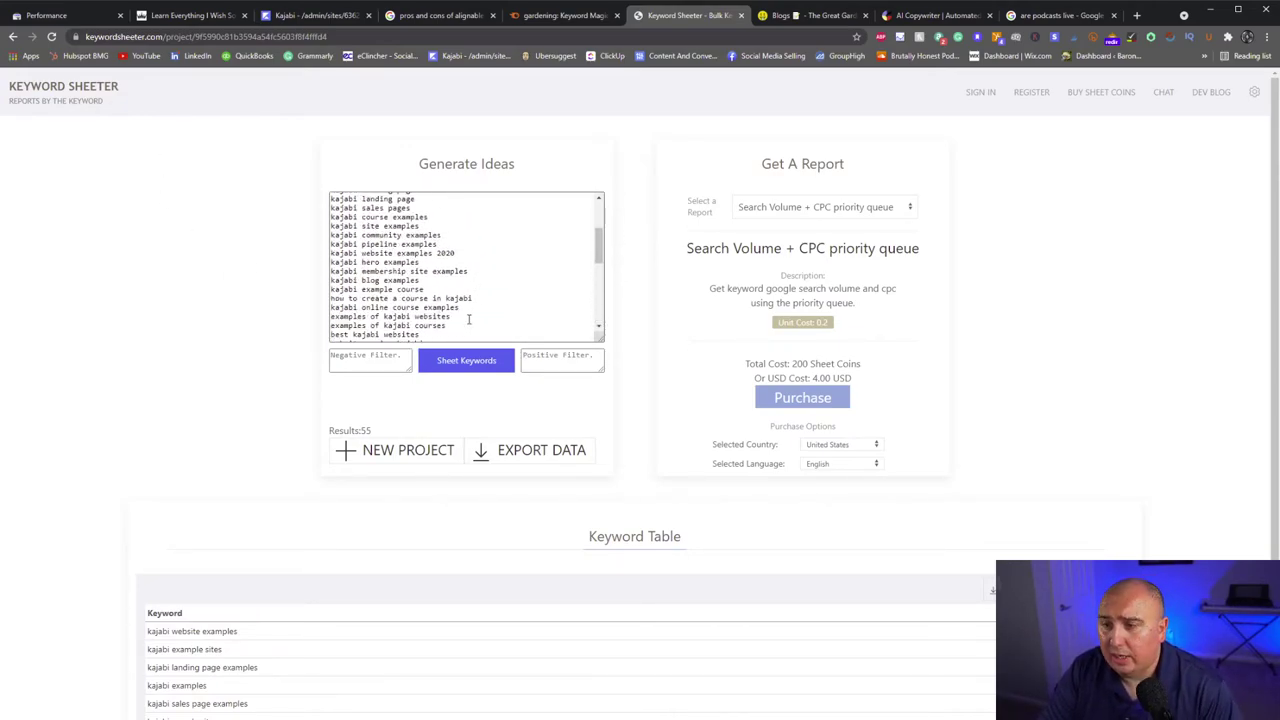
# Read the Kajabi keyword suggestions in the Generate Ideas list, highlighting phrases that could become blog topics
pyautogui.hotkey('ctrl', '+')
pyautogui.hotkey('ctrl', '+')
pyautogui.hotkey('ctrl', '+')
pyautogui.scroll(5, 298, 381)
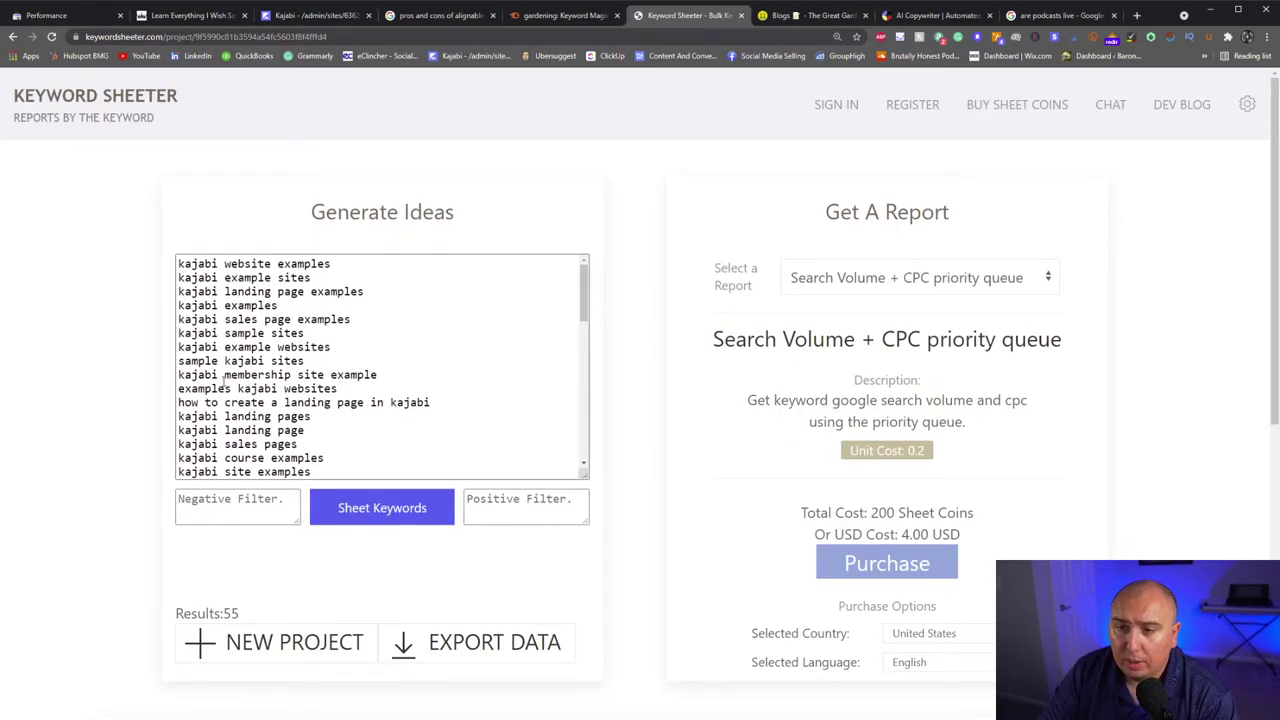
pyautogui.moveTo(204, 285); pyautogui.dragTo(308, 292)
pyautogui.scroll(-3, 319, 358)
pyautogui.moveTo(200, 346); pyautogui.dragTo(310, 348)
pyautogui.click(333, 412)
pyautogui.moveTo(212, 361); pyautogui.dragTo(378, 361)
pyautogui.moveTo(340, 401); pyautogui.dragTo(323, 387)
pyautogui.moveTo(222, 374); pyautogui.dragTo(302, 374)
pyautogui.moveTo(216, 388); pyautogui.dragTo(378, 432)
pyautogui.click(297, 424)
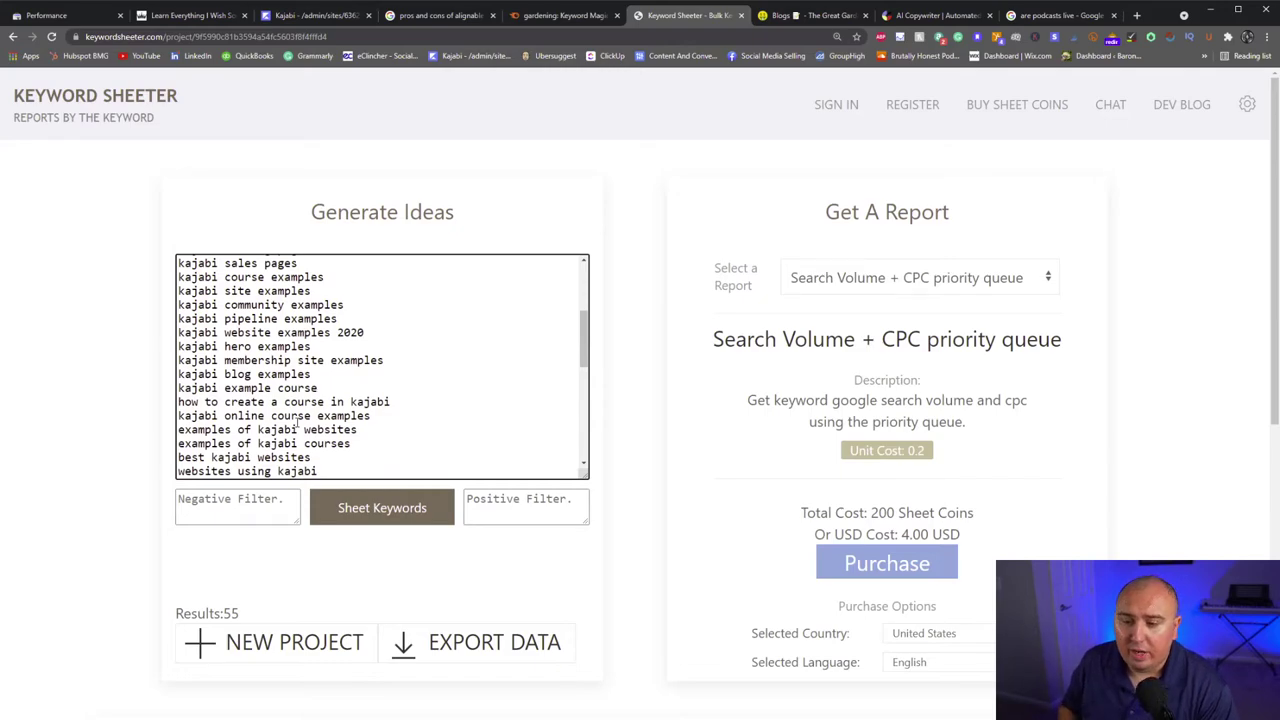
# Go through the Generate Ideas list from its first entry to its last, checking the landing page and course keywords
pyautogui.scroll(2, 312, 370)
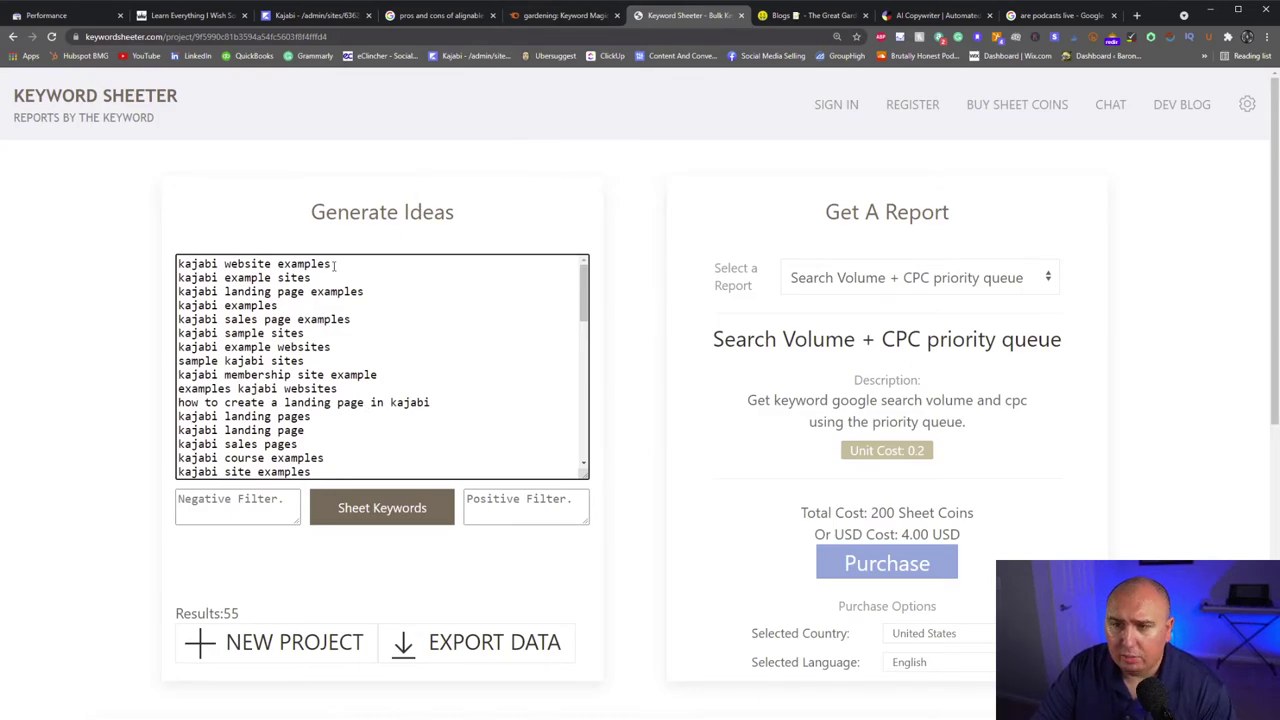
pyautogui.scroll(-4, 443, 355)
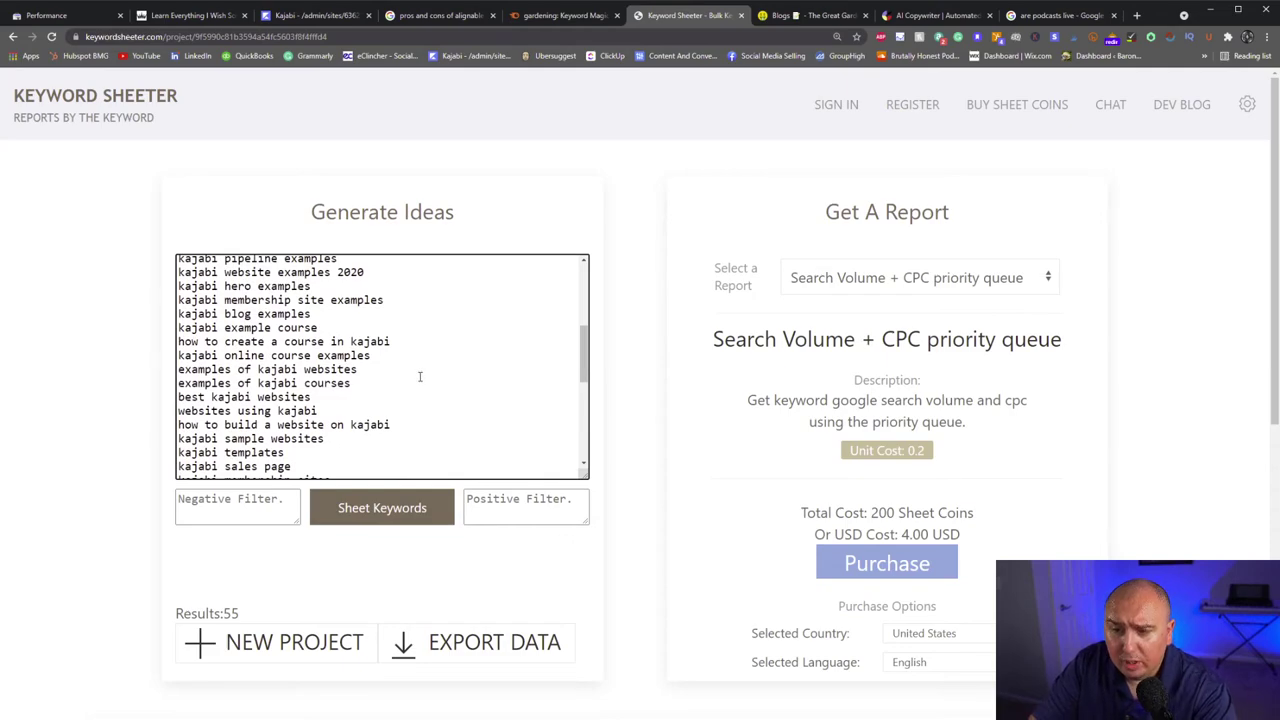
pyautogui.scroll(-3, 365, 383)
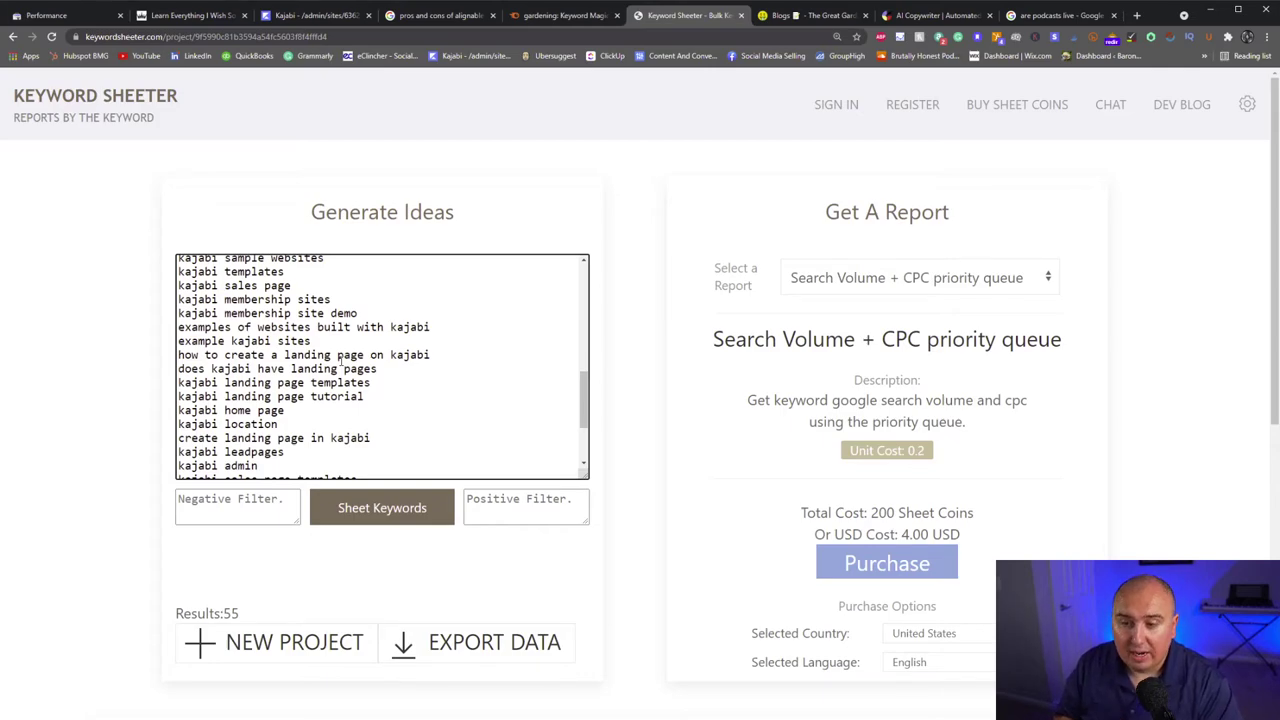
pyautogui.scroll(-3, 450, 390)
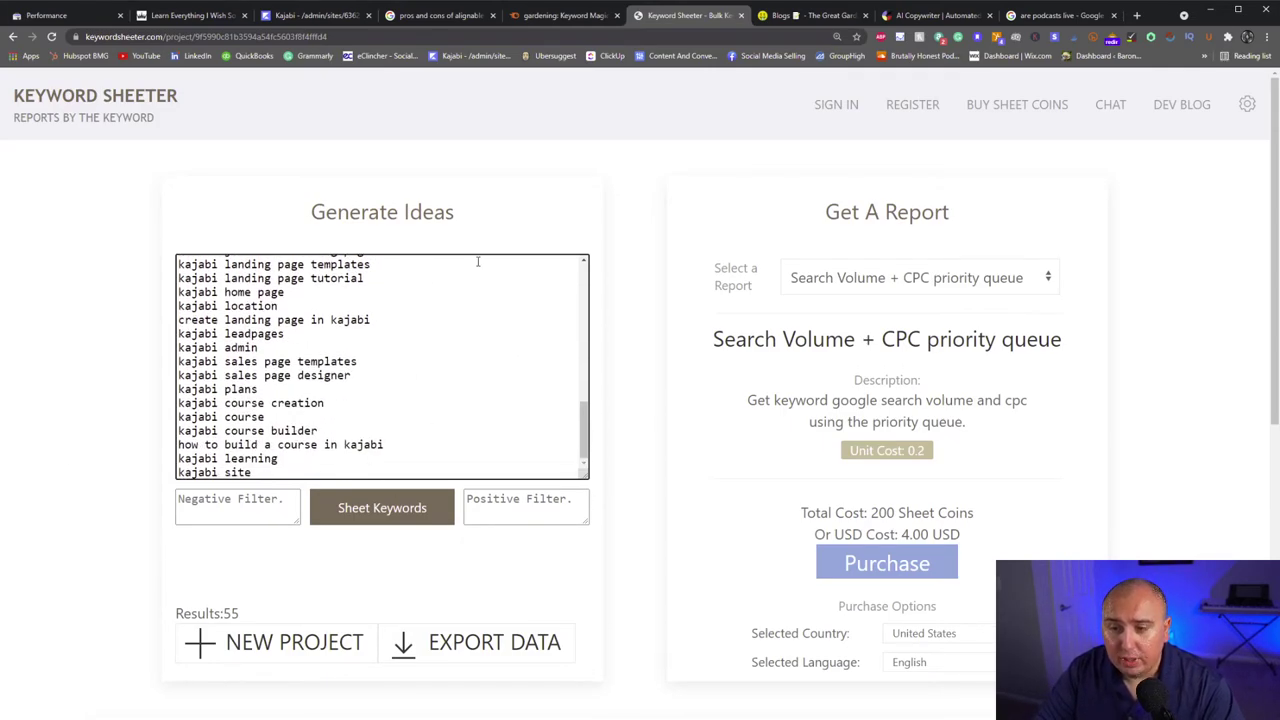
pyautogui.hotkey('ctrl', '-')
pyautogui.hotkey('ctrl', '-')
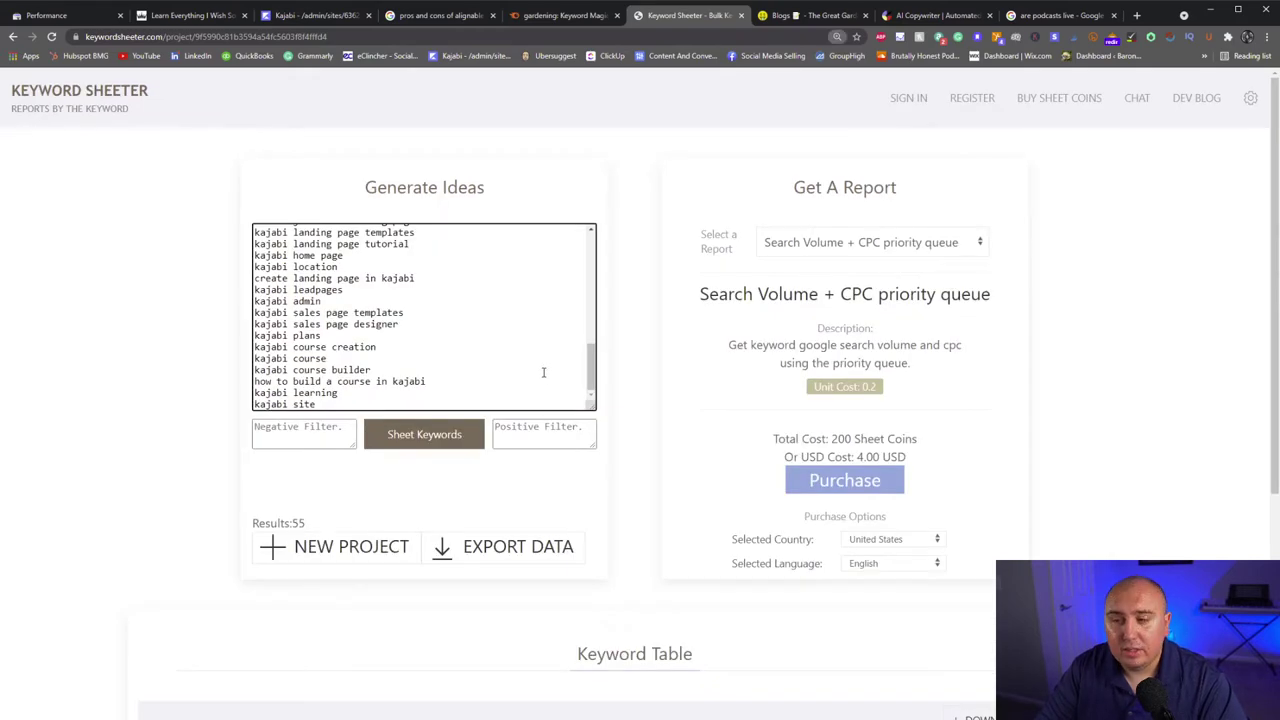
pyautogui.hotkey('ctrl', '-')
pyautogui.hotkey('ctrl', '-')
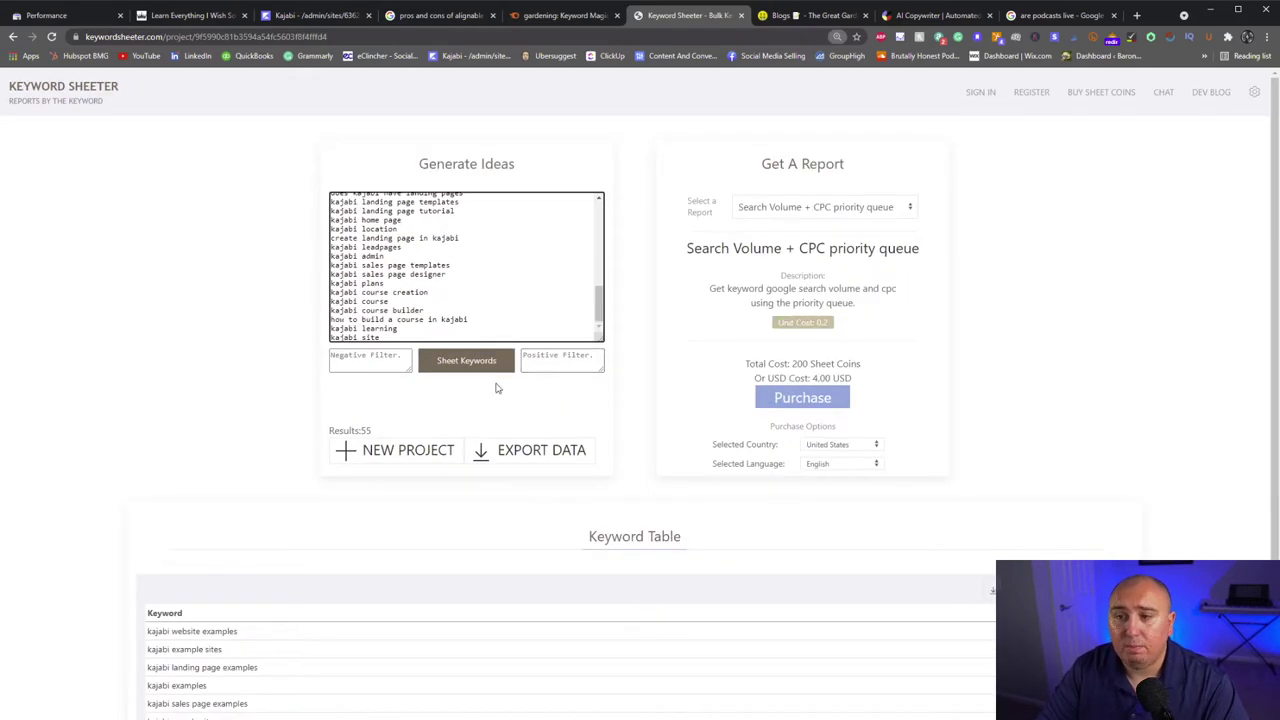
# Copy the keyword "how to build a course in kajabi" from Keyword Sheeter and use it as the title of a new Kajabi blog post
pyautogui.click(320, 18)
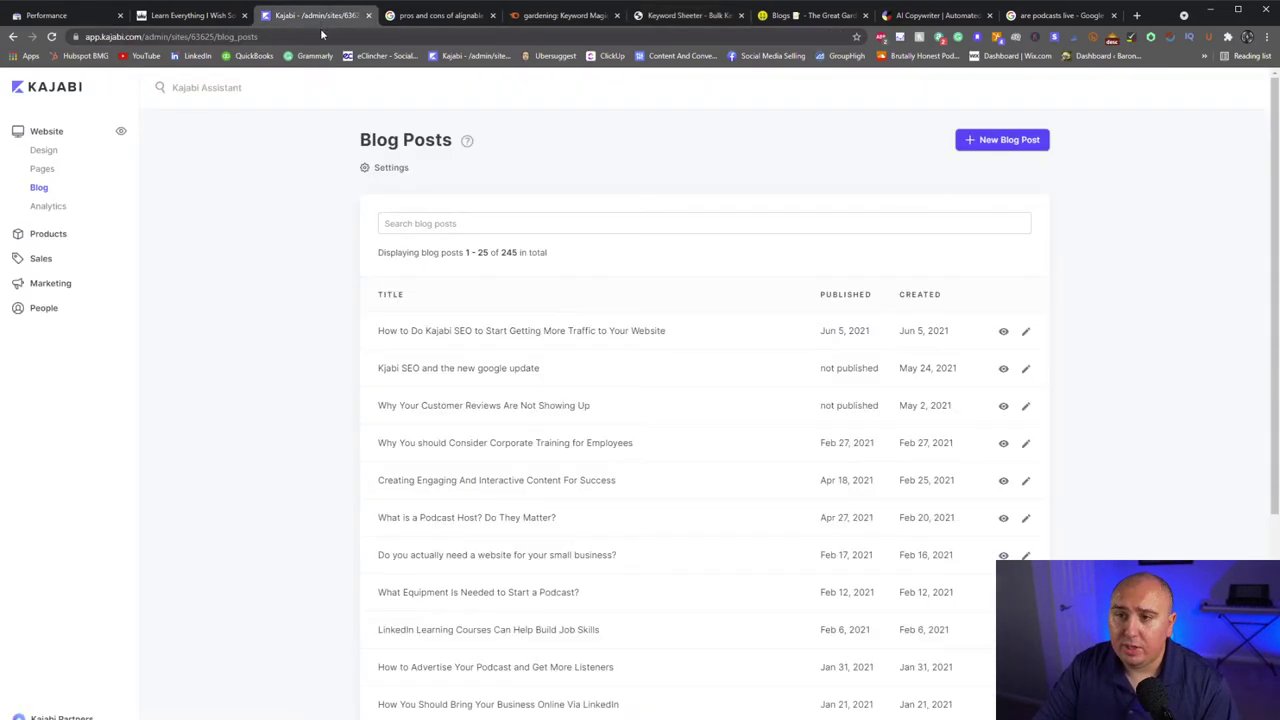
pyautogui.click(680, 15)
pyautogui.moveTo(486, 324); pyautogui.dragTo(310, 322)
pyautogui.hotkey('ctrl', 'c')
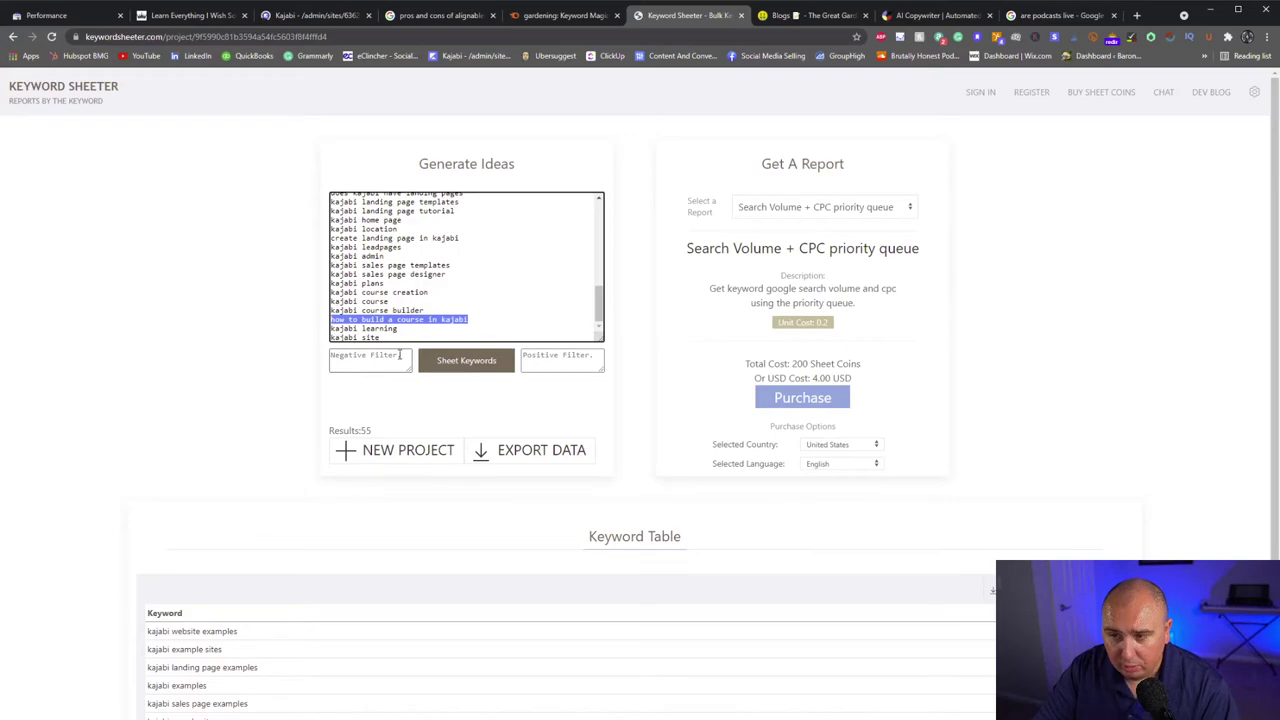
pyautogui.click(315, 15)
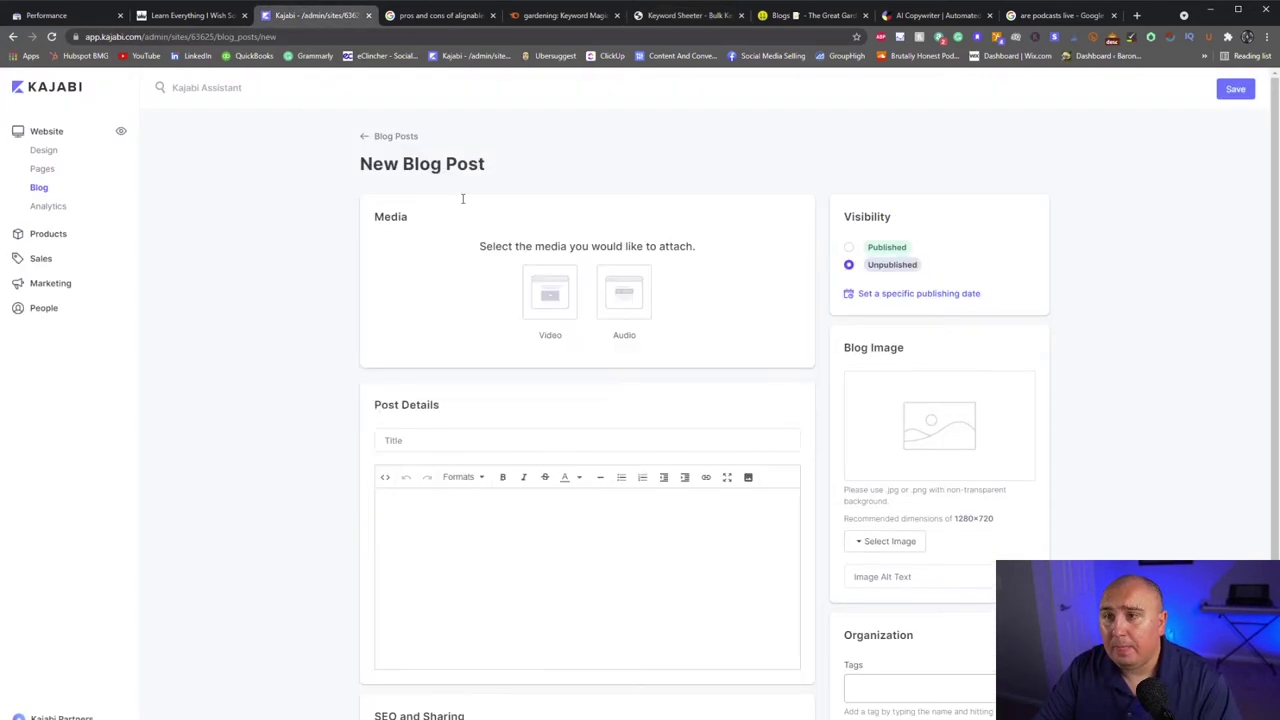
pyautogui.click(489, 440)
pyautogui.hotkey('ctrl', 'v')
pyautogui.click(491, 509)
# Switch to Copysmith, replace the target keywords with "kajabi website" and generate more blog ideas
pyautogui.click(954, 20)
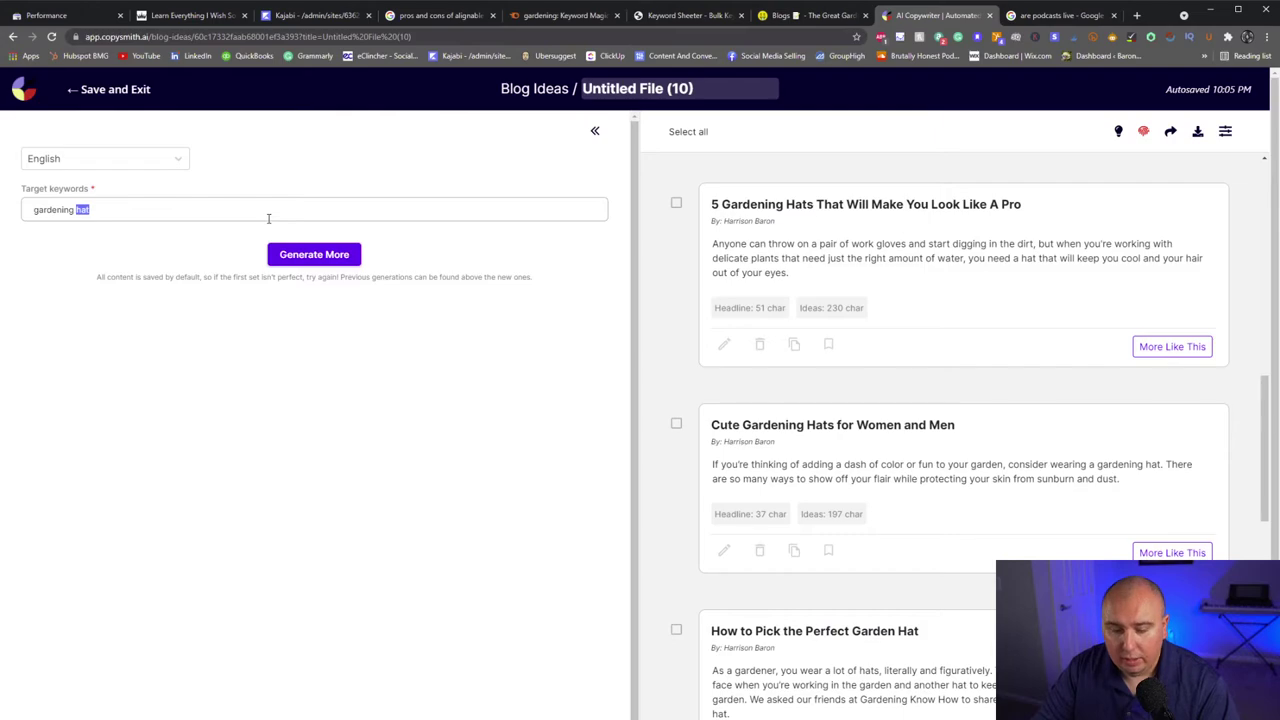
pyautogui.tripleClick(168, 216)
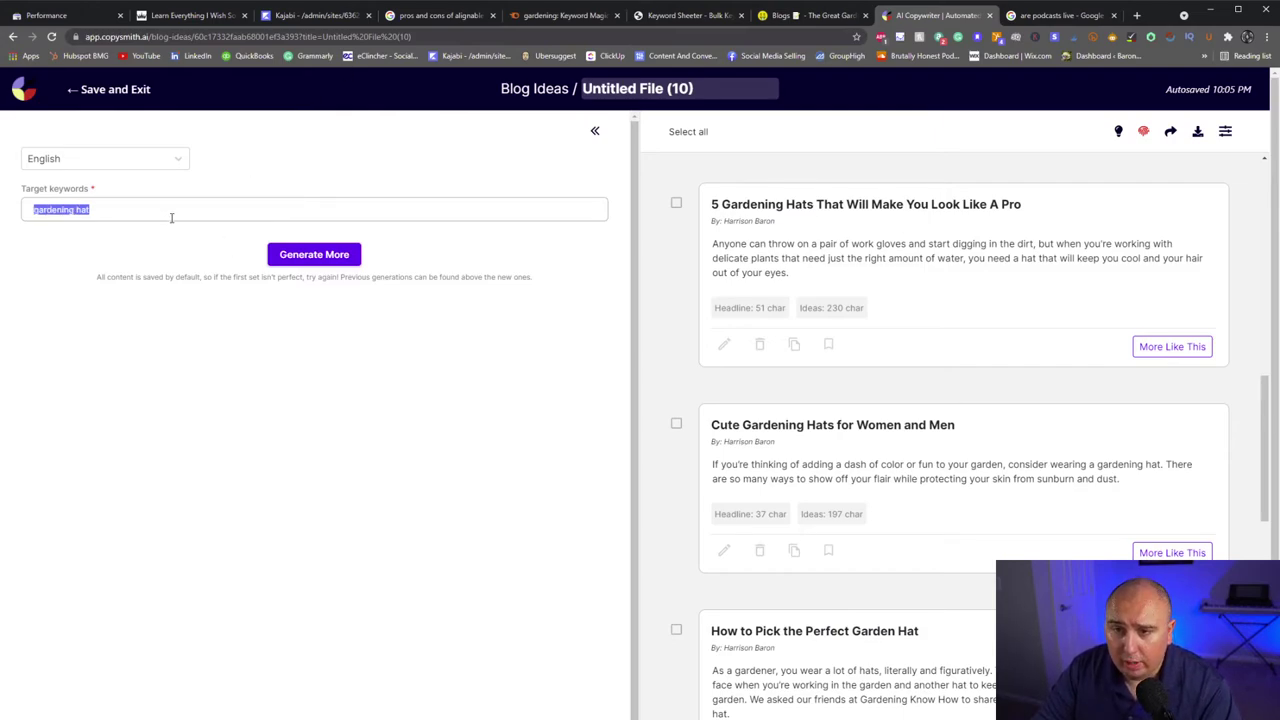
pyautogui.write('kajabi website')
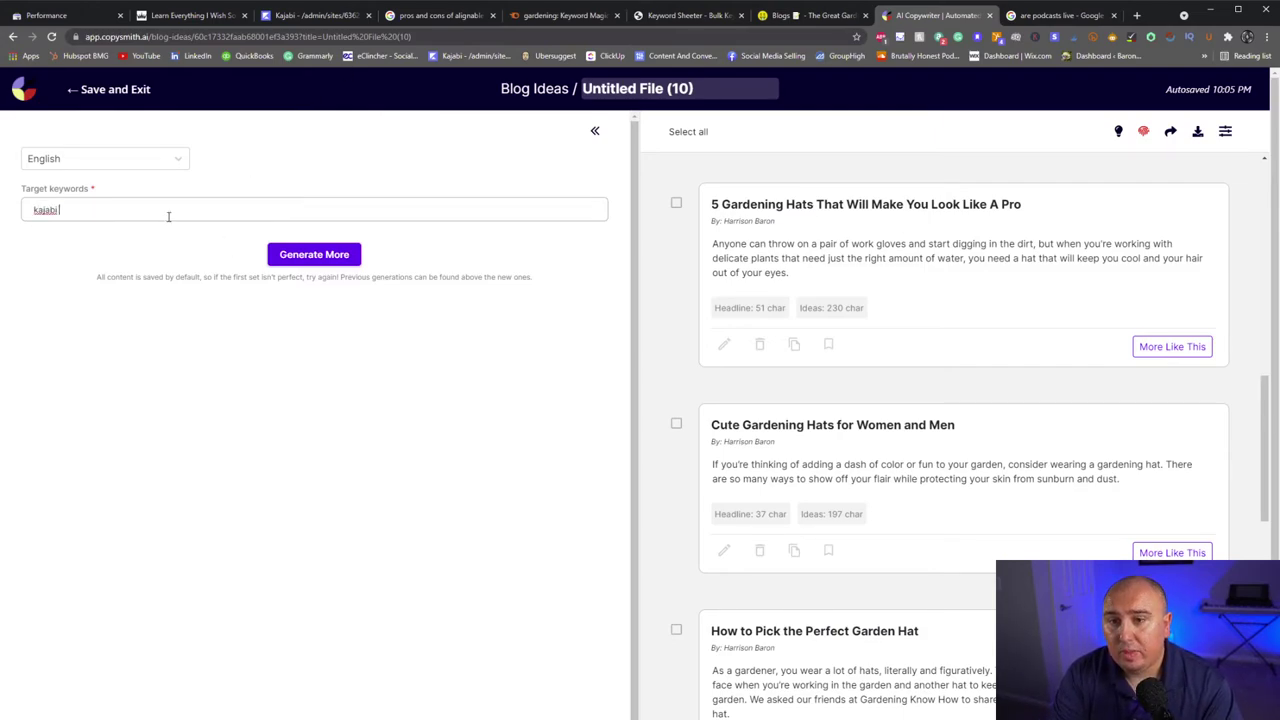
pyautogui.click(316, 254)
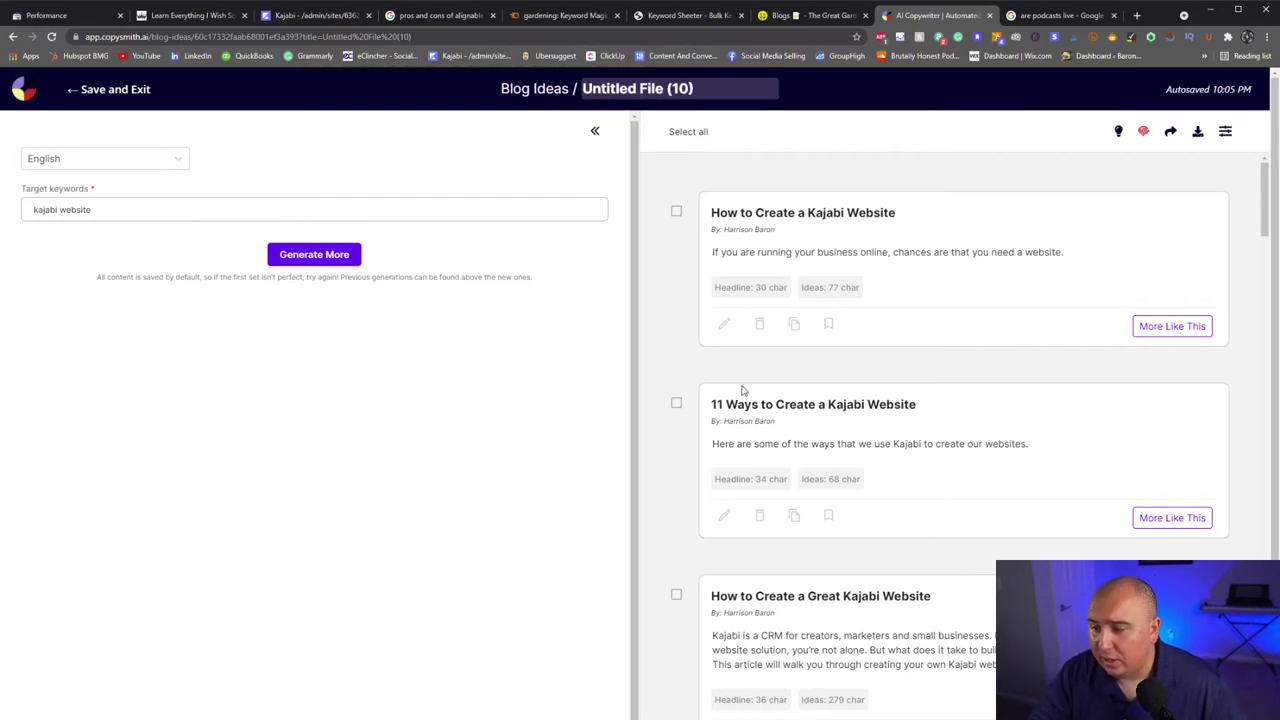
# Review the generated Kajabi website ideas, reading the "How to Create a Great Kajabi Website" summary and the other headlines
pyautogui.scroll(-1, 905, 632)
pyautogui.moveTo(732, 577); pyautogui.dragTo(1000, 592)
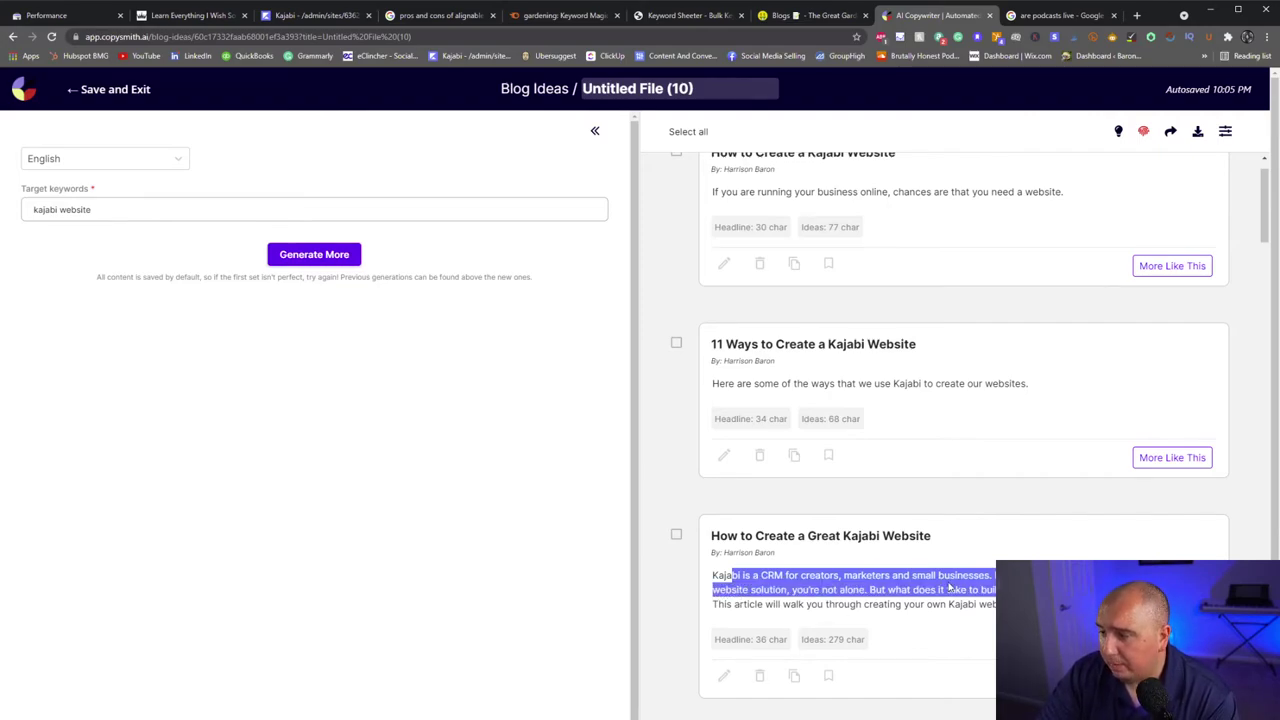
pyautogui.scroll(-2, 950, 590)
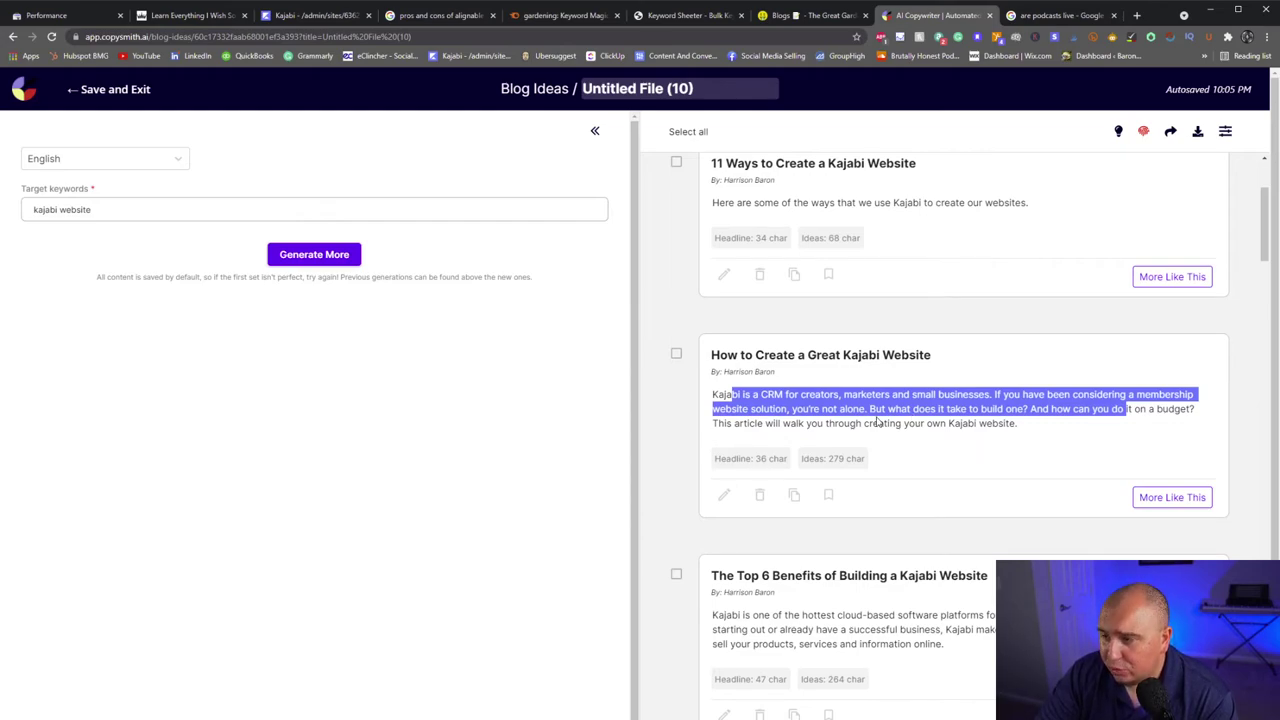
pyautogui.click(912, 423)
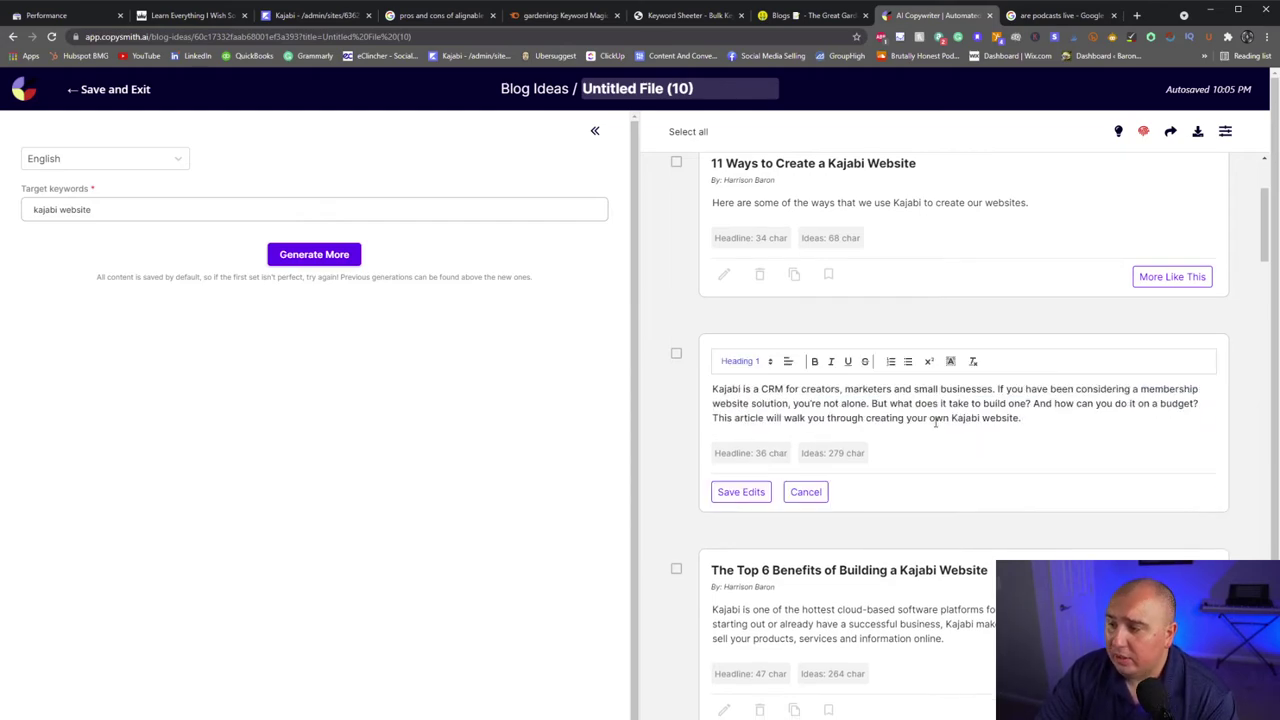
pyautogui.moveTo(918, 404); pyautogui.dragTo(1010, 418)
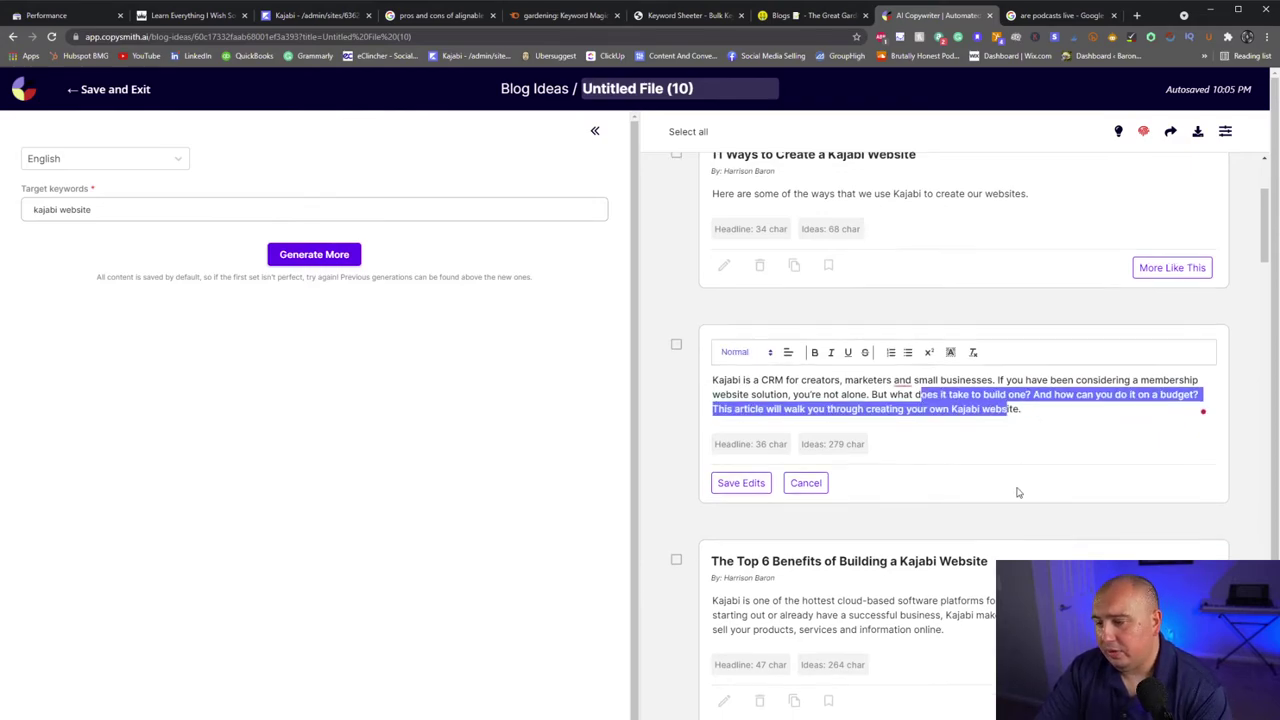
pyautogui.scroll(-7, 871, 449)
pyautogui.scroll(-3, 882, 439)
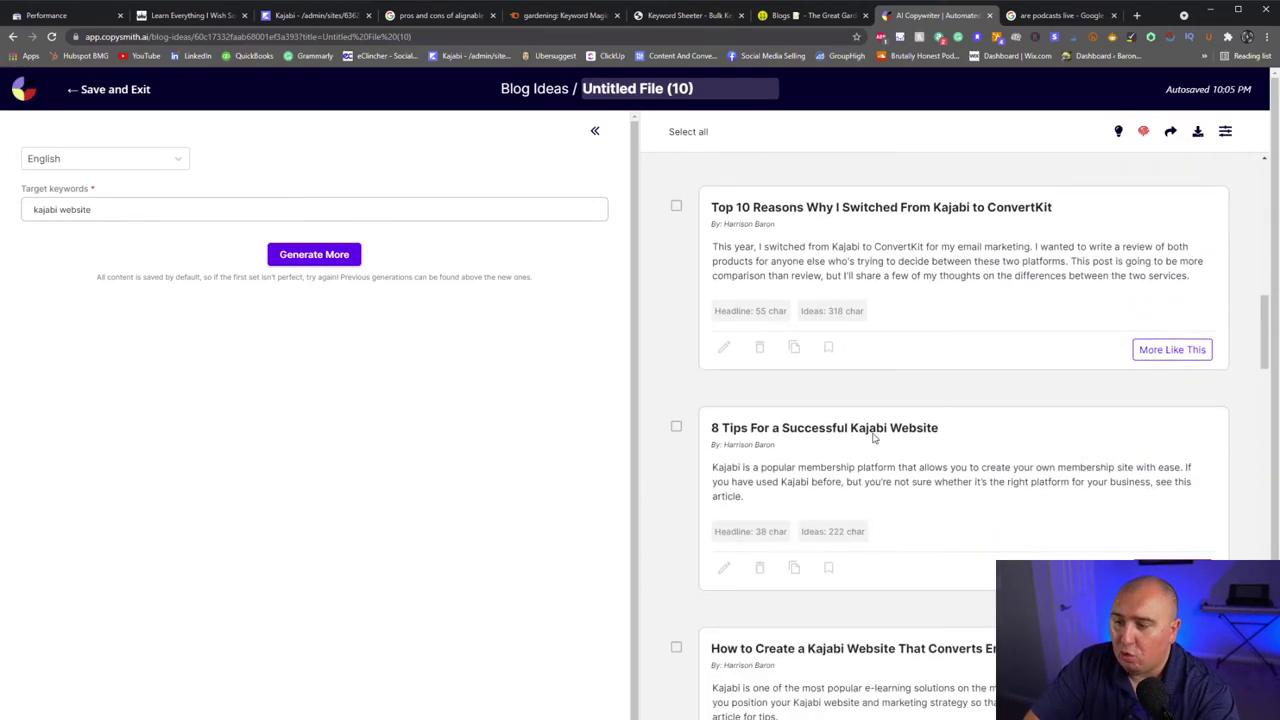
pyautogui.scroll(-4, 876, 430)
pyautogui.scroll(-7, 870, 425)
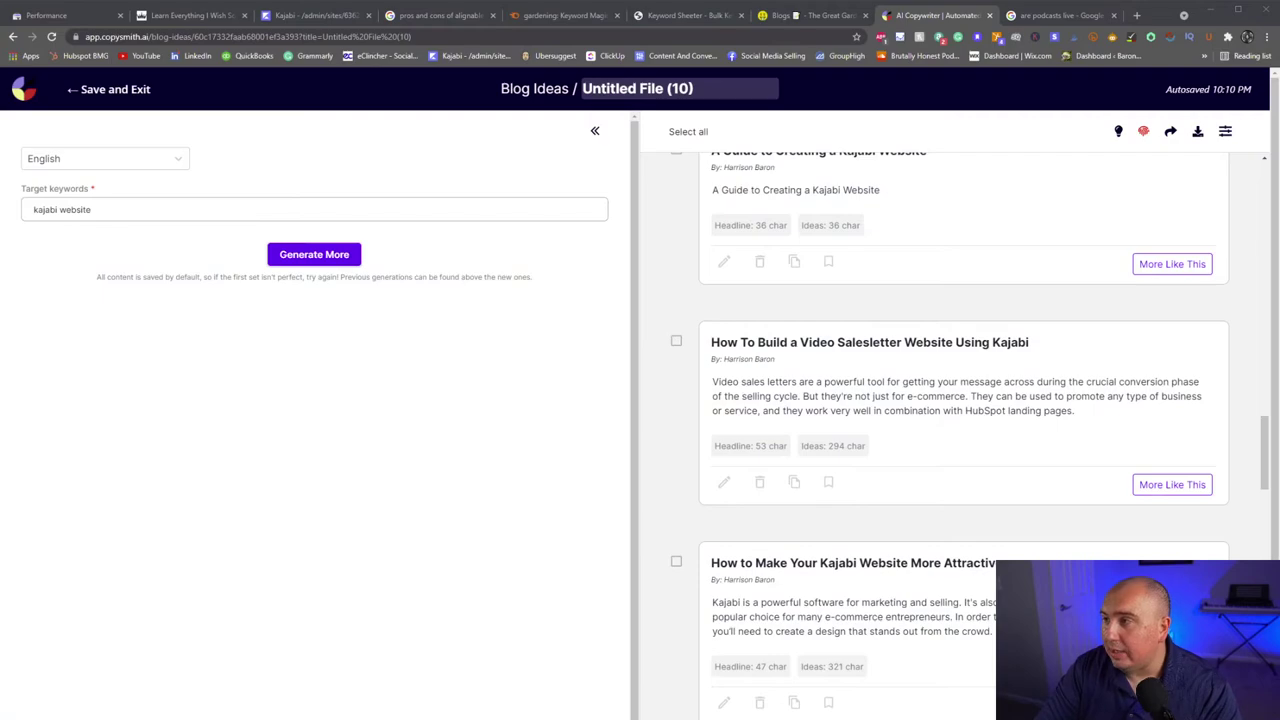
# Search Google for "gardening hats" in a new browser tab
pyautogui.click(1137, 15)
pyautogui.write('gardening hats')
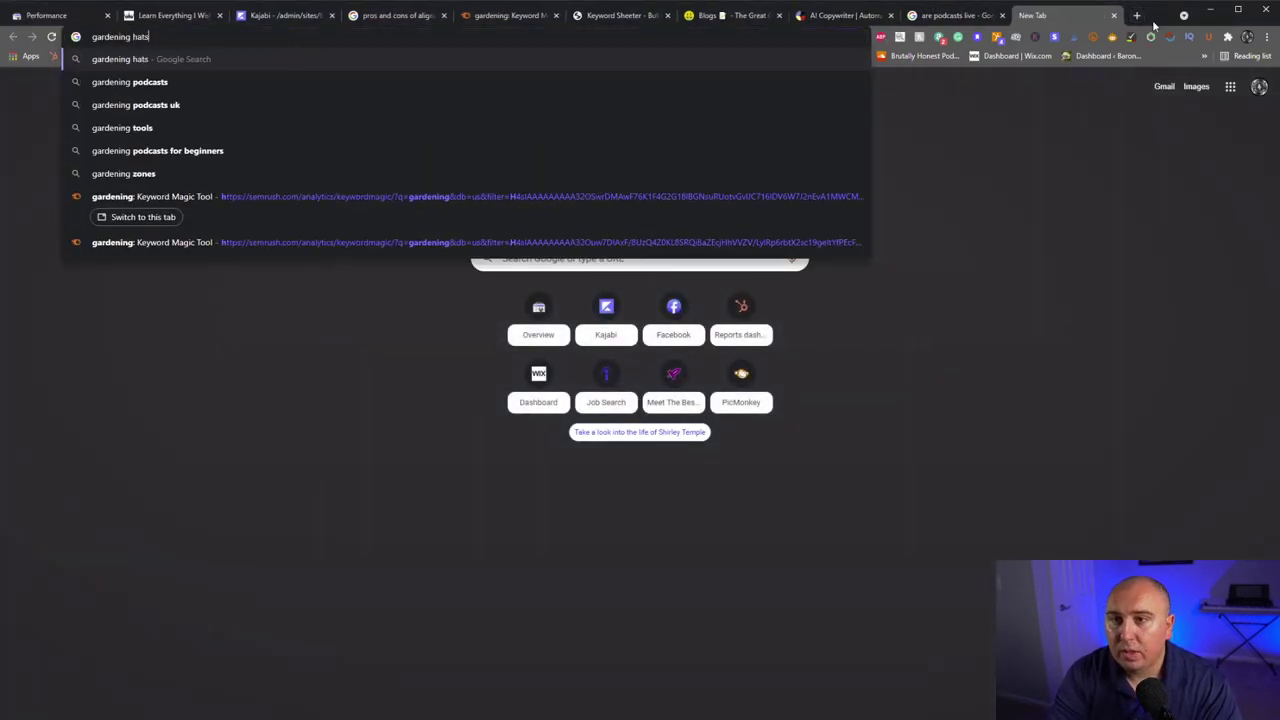
pyautogui.press('Return')
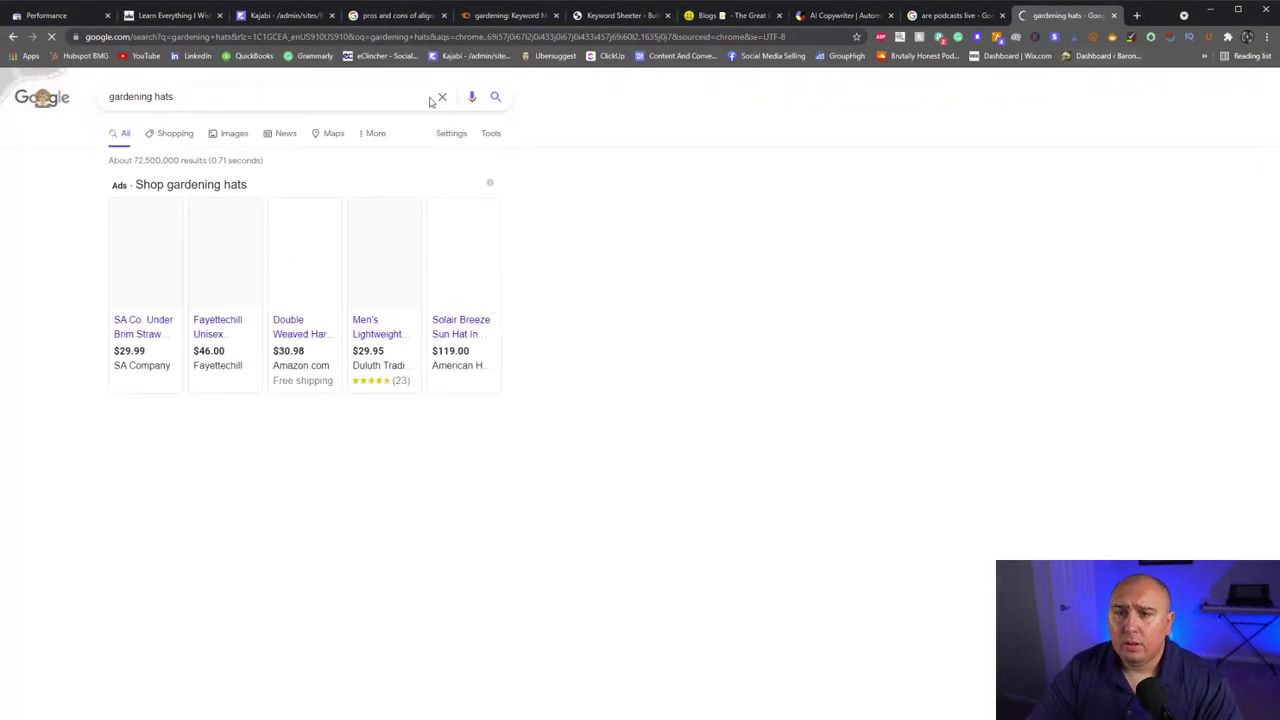
# Compare the domain authority and estimated visits of the pages ranking for gardening hats to judge the competition
pyautogui.scroll(-3, 255, 369)
pyautogui.scroll(-3, 255, 369)
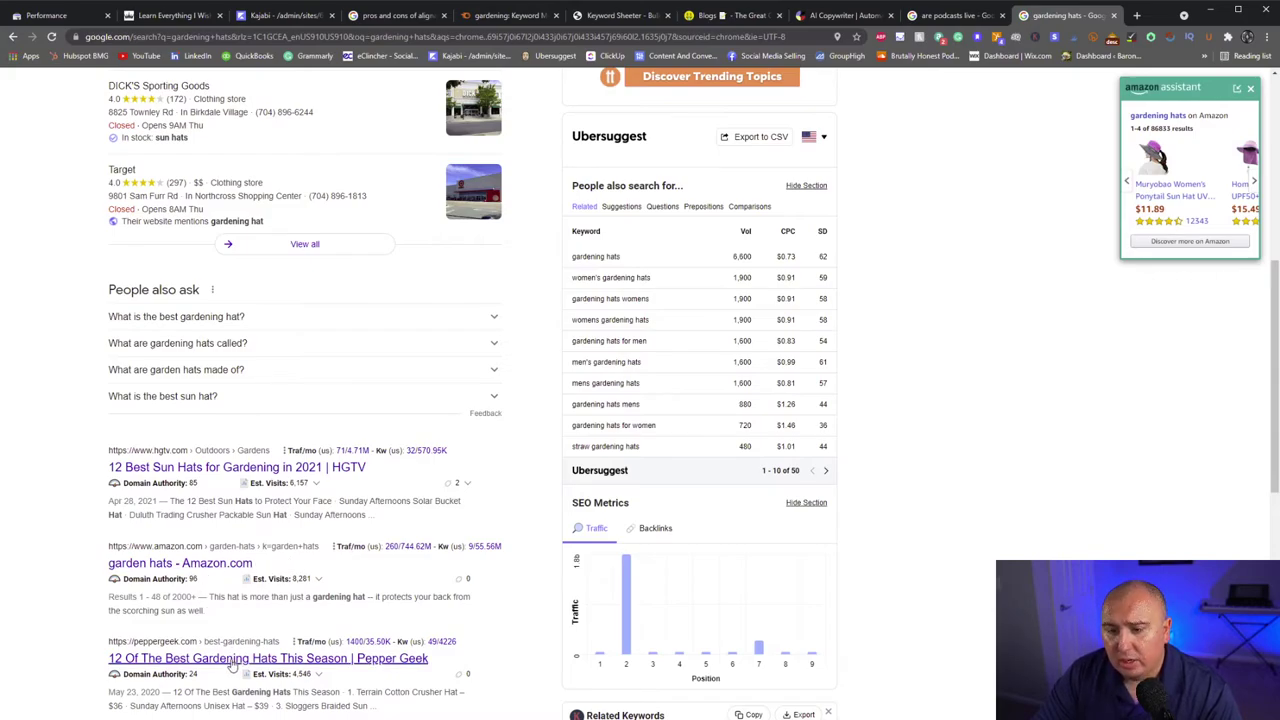
pyautogui.scroll(-2, 235, 668)
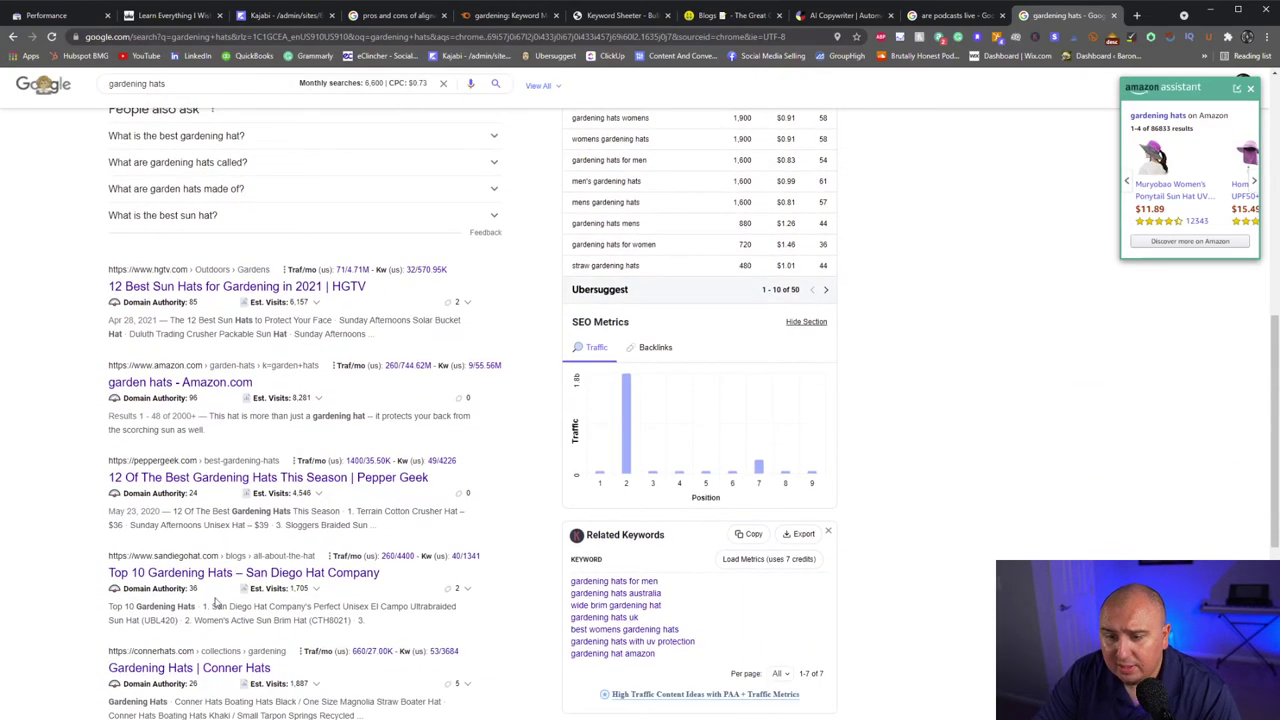
pyautogui.scroll(-1, 228, 605)
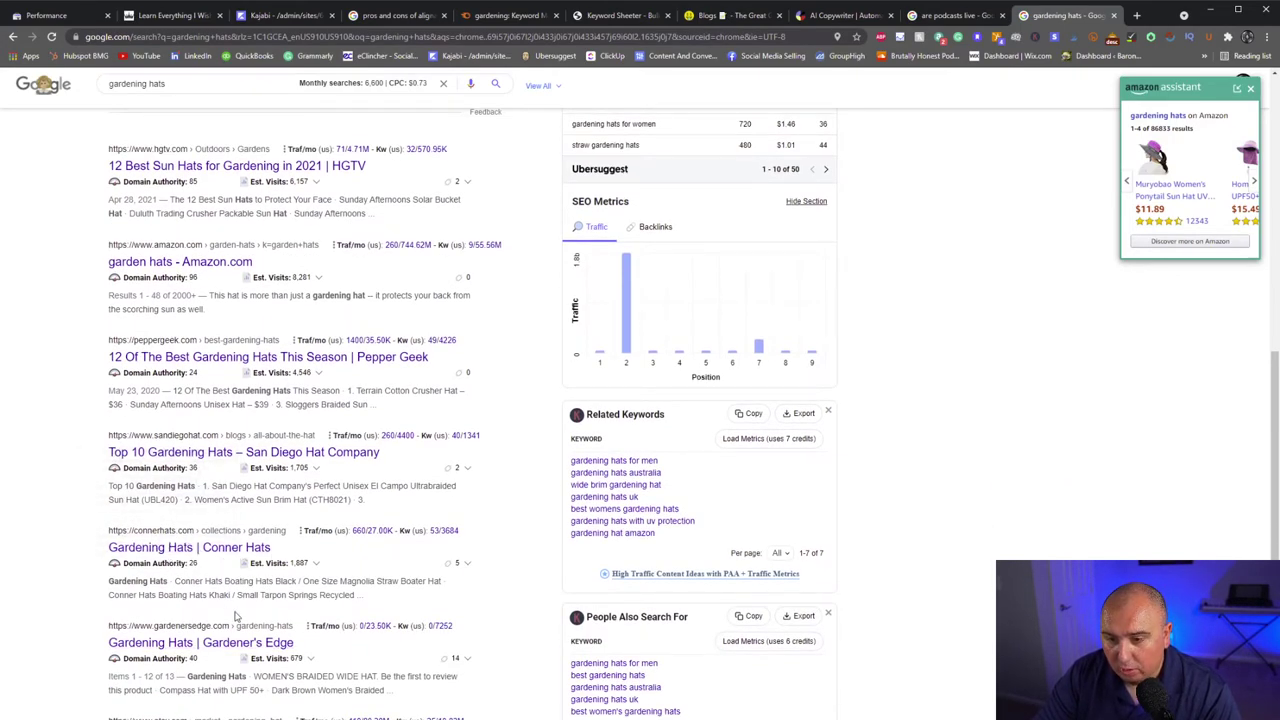
pyautogui.scroll(-2, 209, 566)
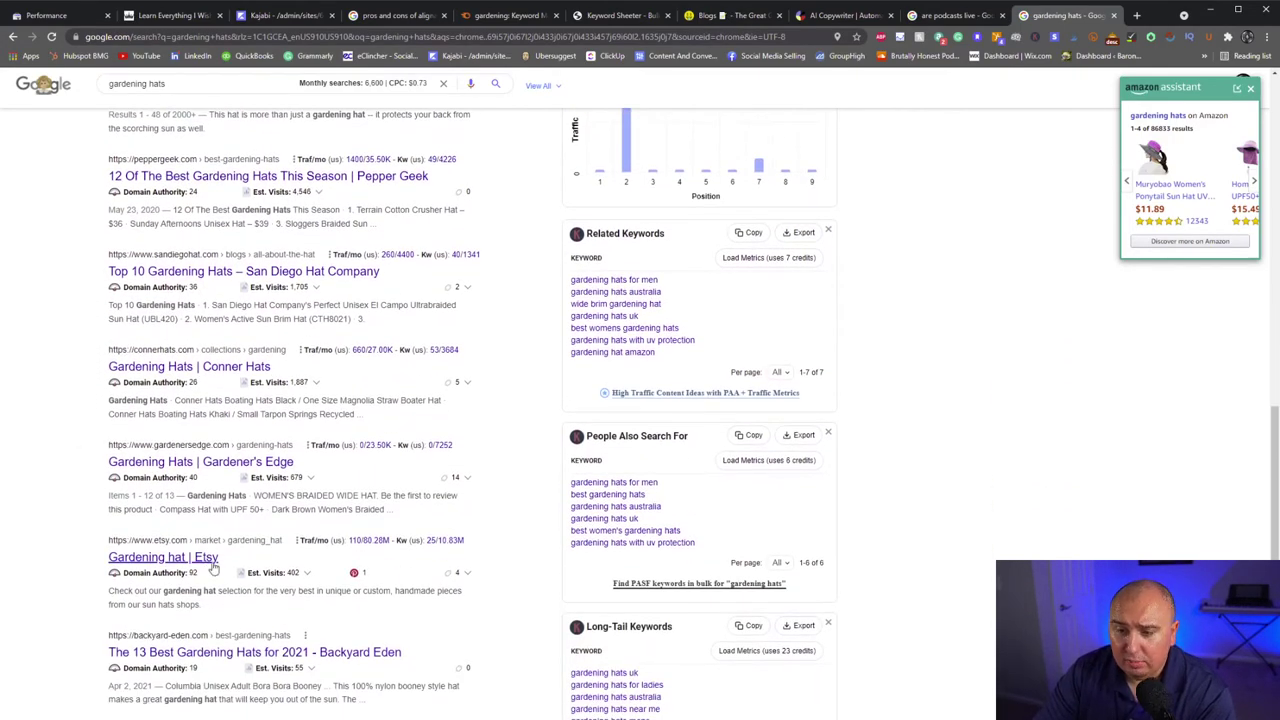
pyautogui.scroll(5, 217, 605)
pyautogui.scroll(2, 214, 594)
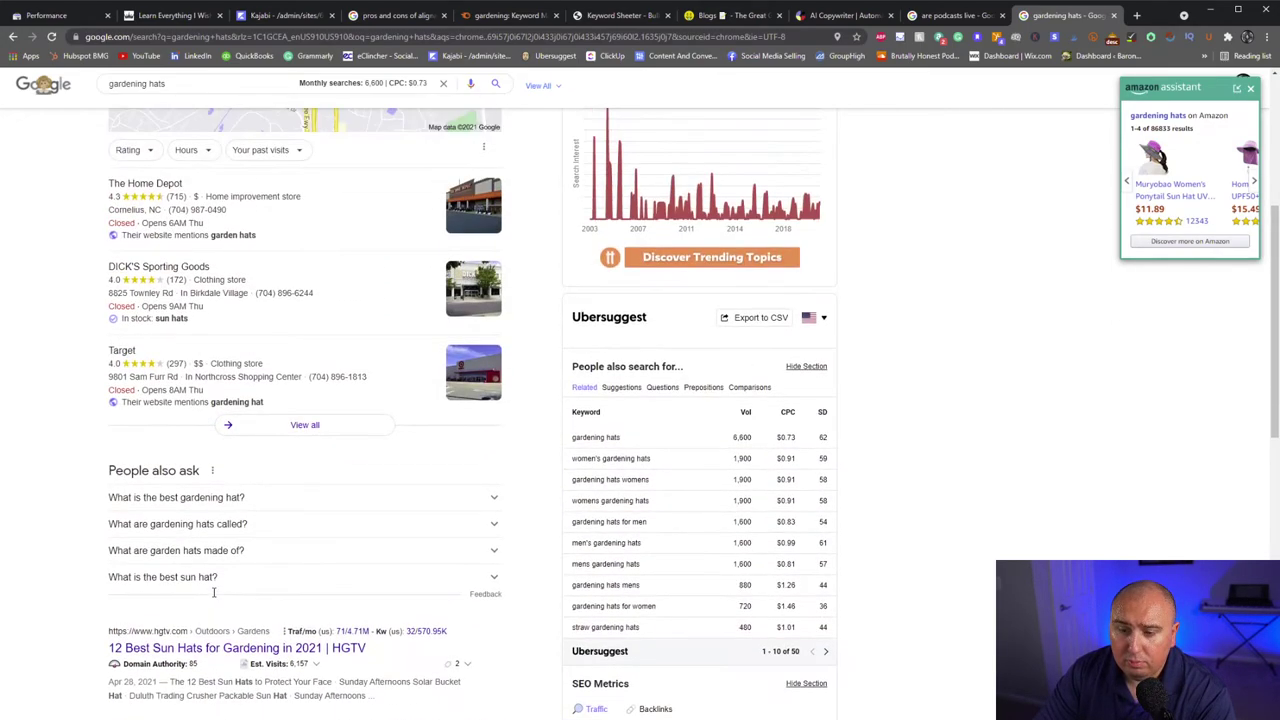
pyautogui.scroll(-1, 214, 594)
pyautogui.moveTo(197, 550)
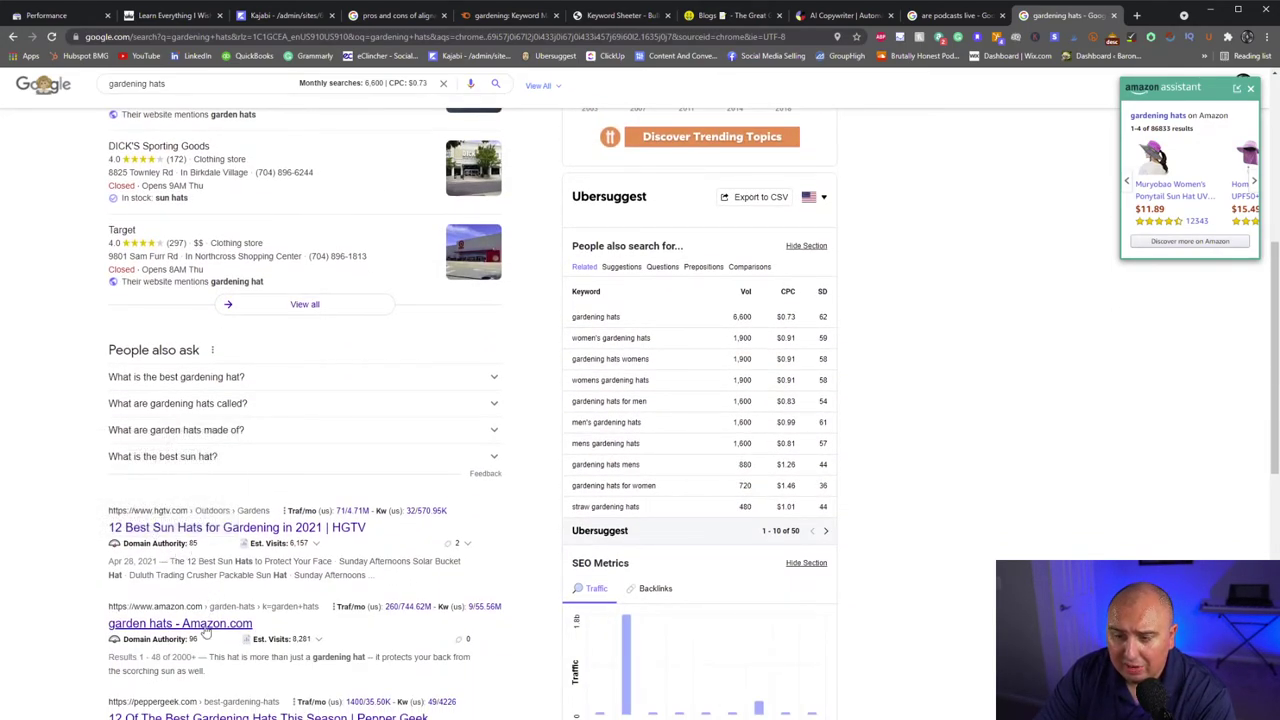
pyautogui.scroll(-2, 192, 630)
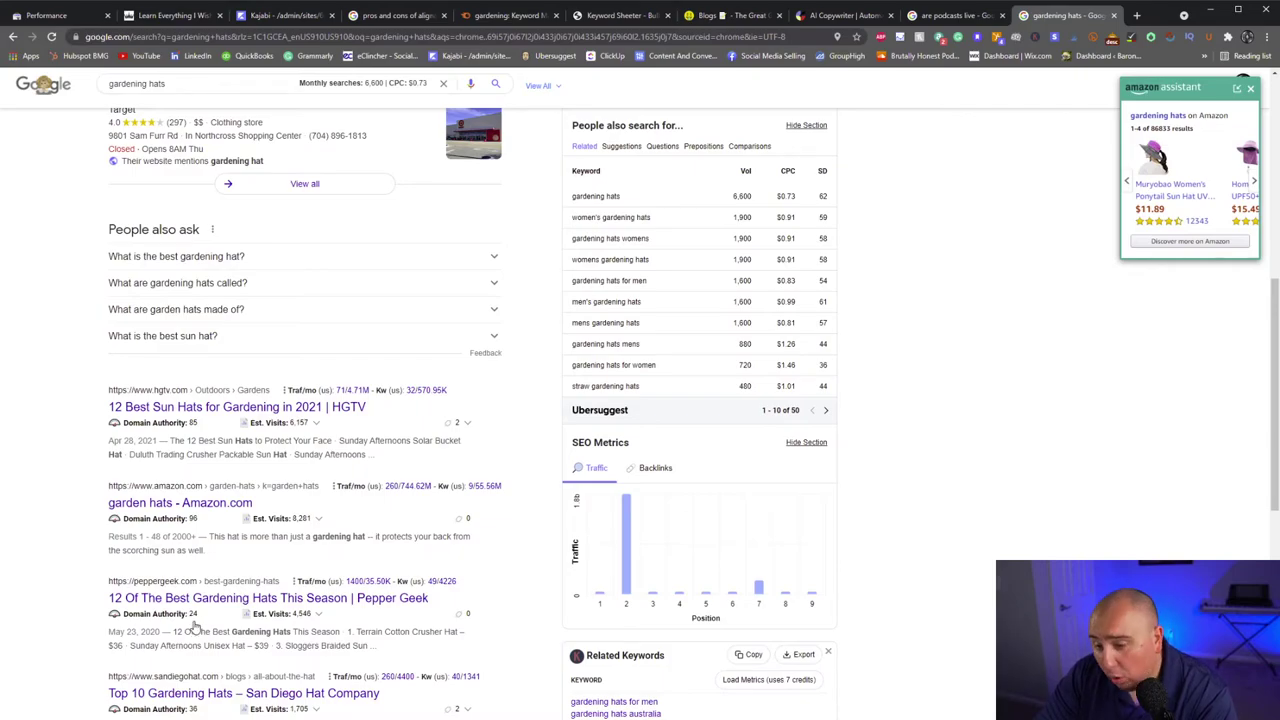
pyautogui.scroll(-3, 195, 625)
pyautogui.scroll(-2, 204, 627)
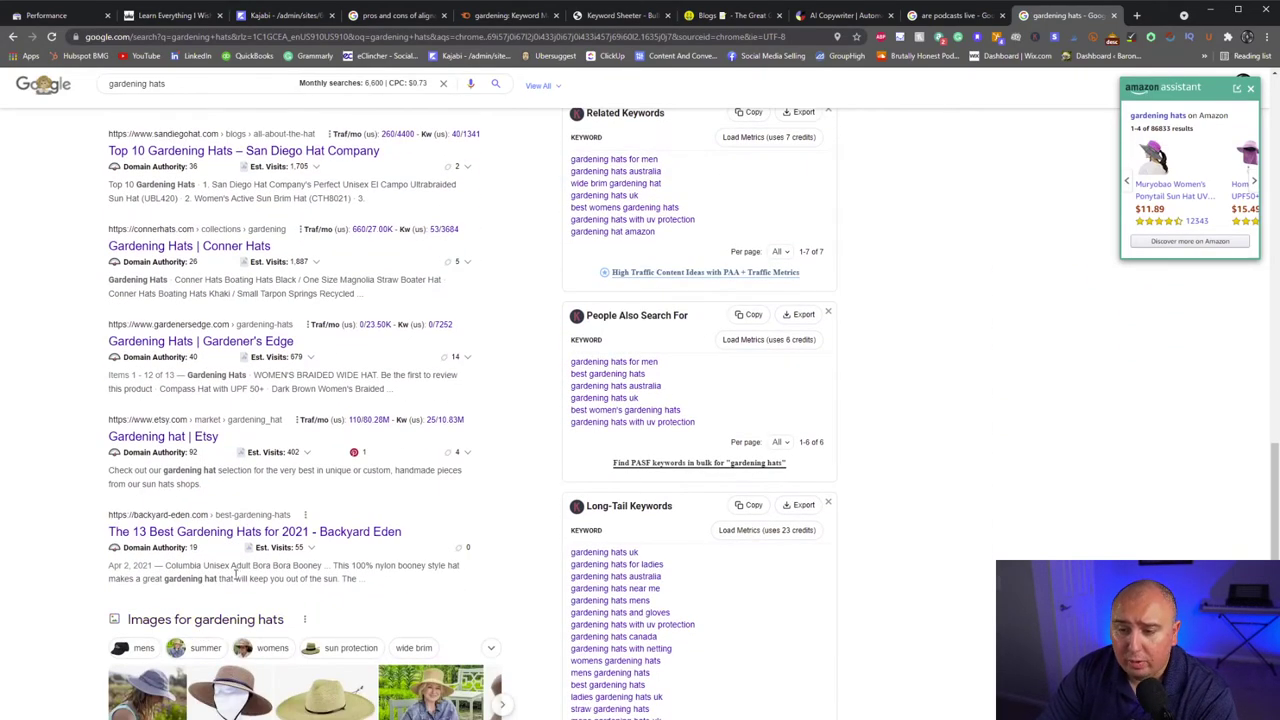
pyautogui.scroll(7, 190, 540)
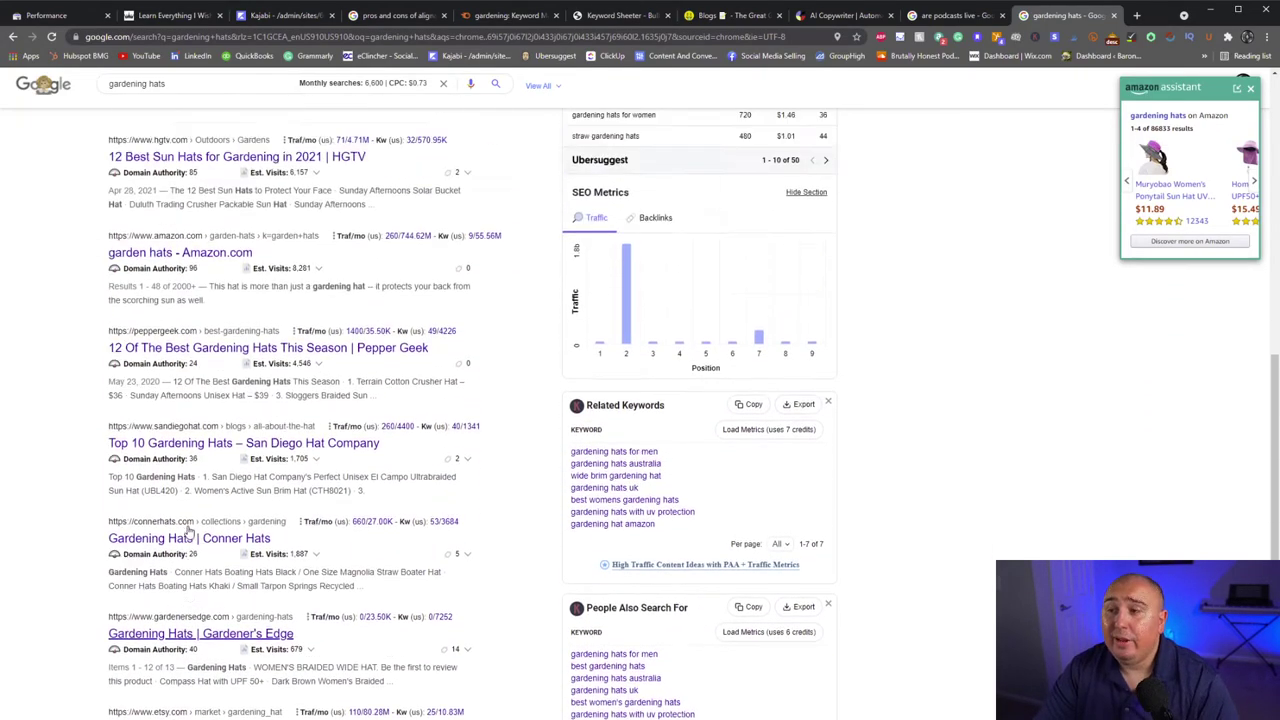
pyautogui.scroll(5, 162, 497)
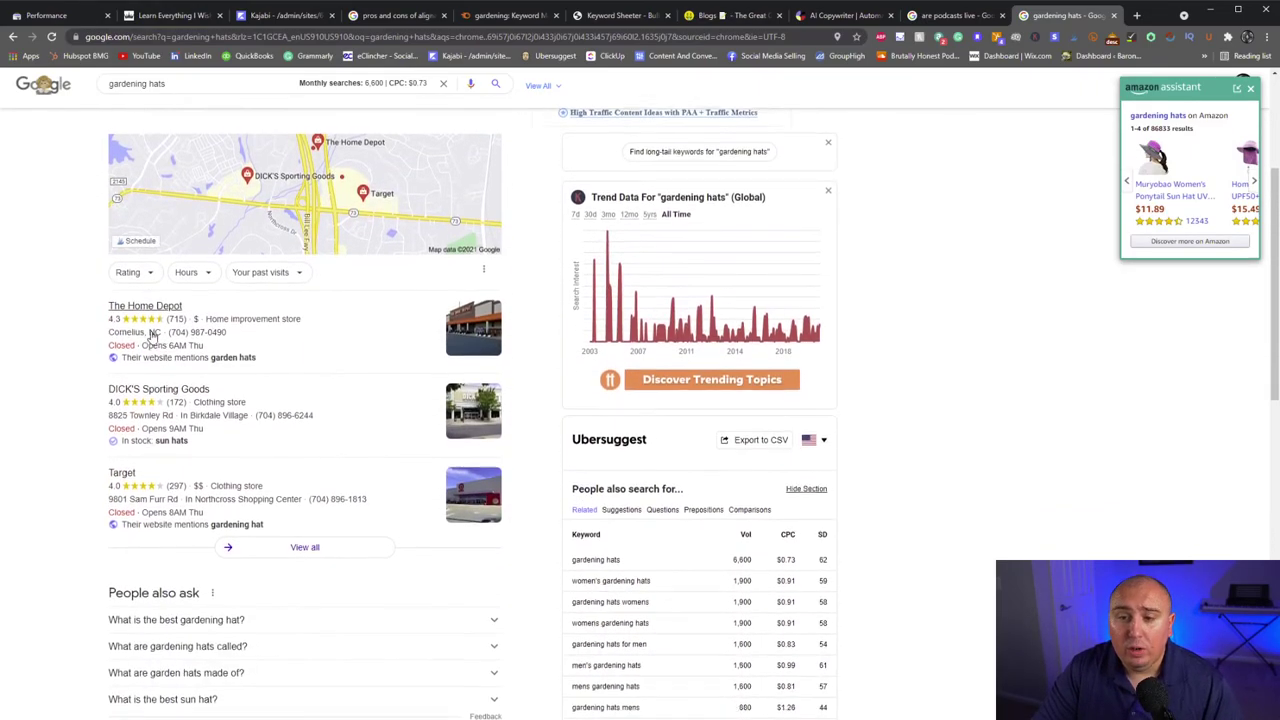